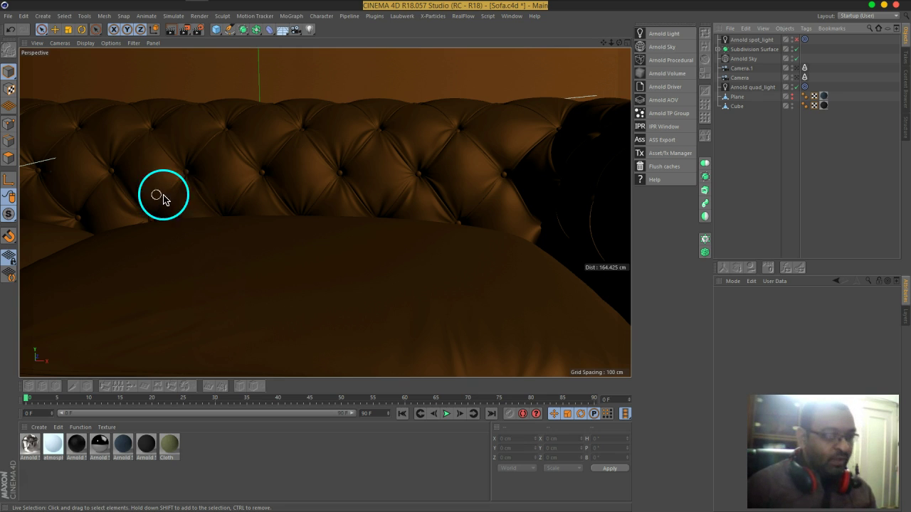
Step: Examine the sofa from a wider view and check the Arnold spot light and atmospheric_scattering material settings
middle_click_drag(222, 219, 258, 211, "alt")
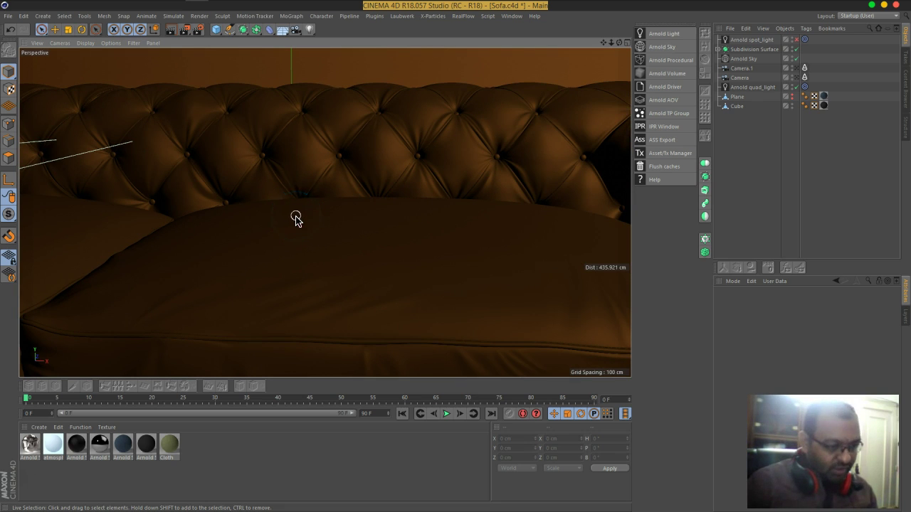
scroll(296, 220, "down", 8)
left_click_drag(296, 219, 328, 216, "alt")
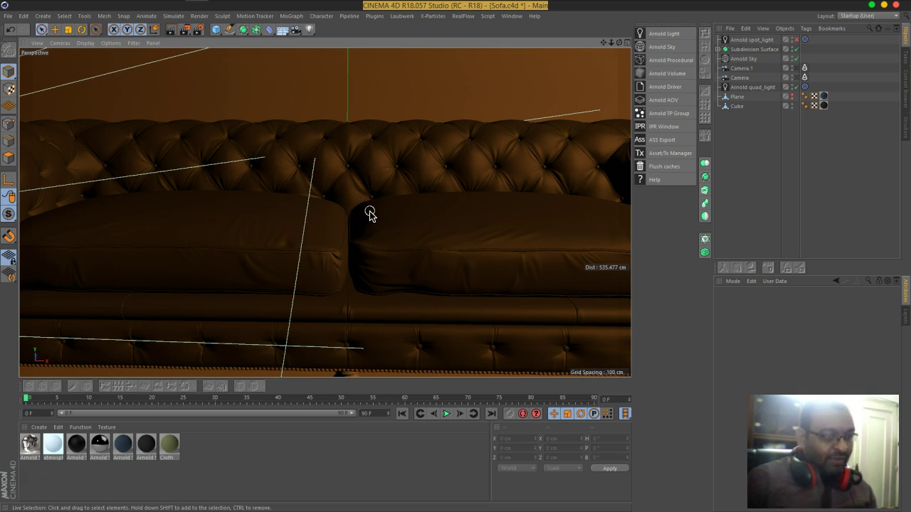
scroll(370, 214, "down", 2)
left_click(747, 39)
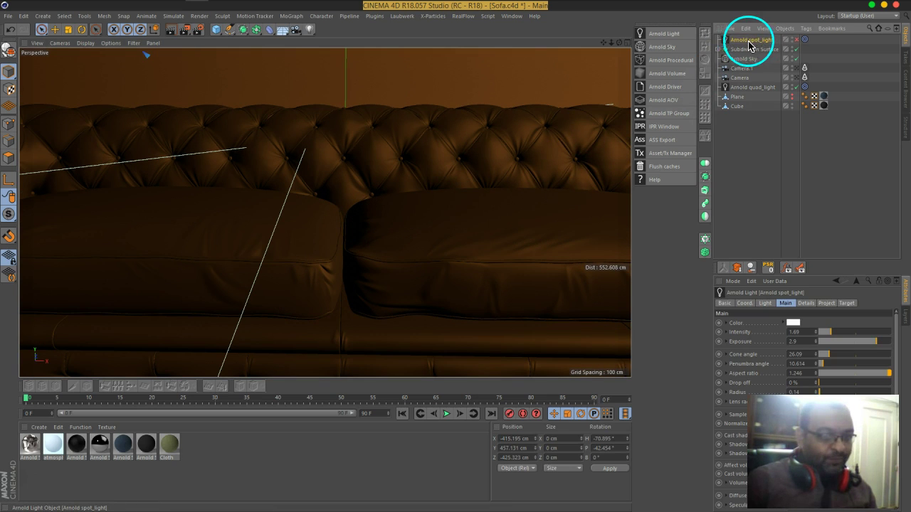
left_click(54, 444)
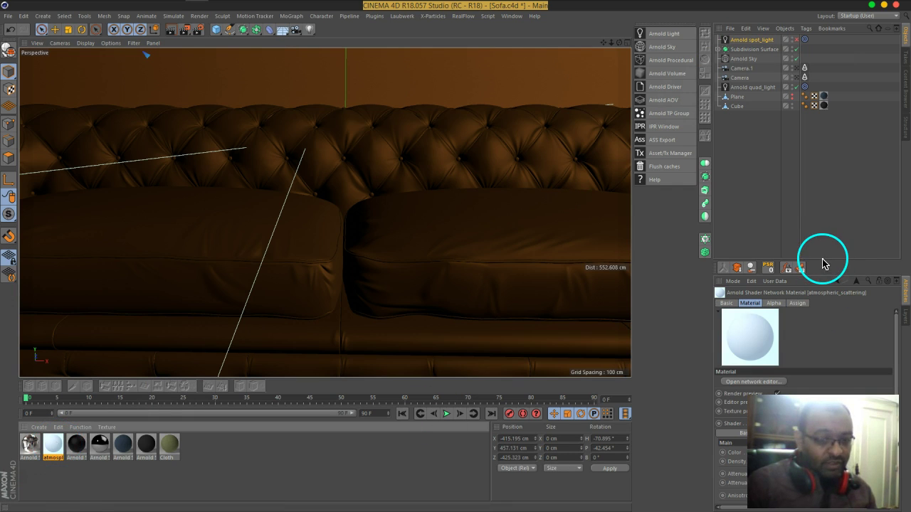
left_click_drag(824, 263, 819, 219)
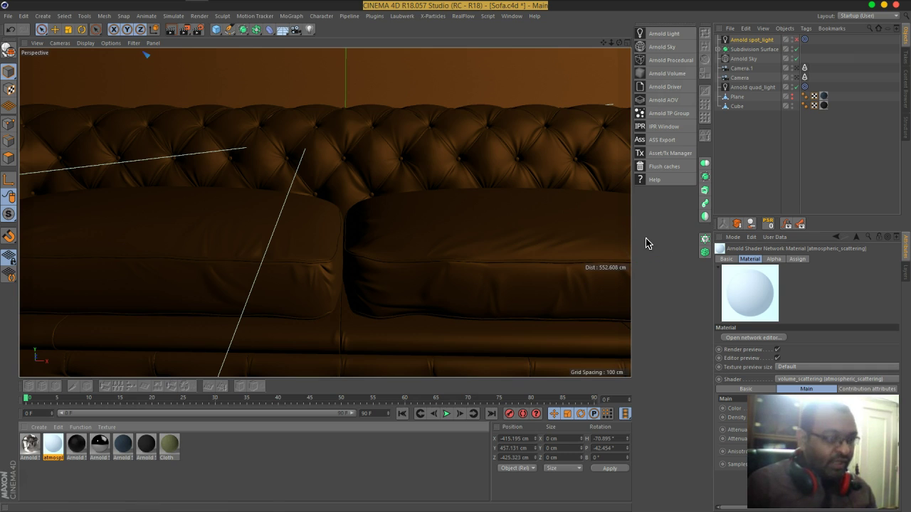
left_click(759, 181)
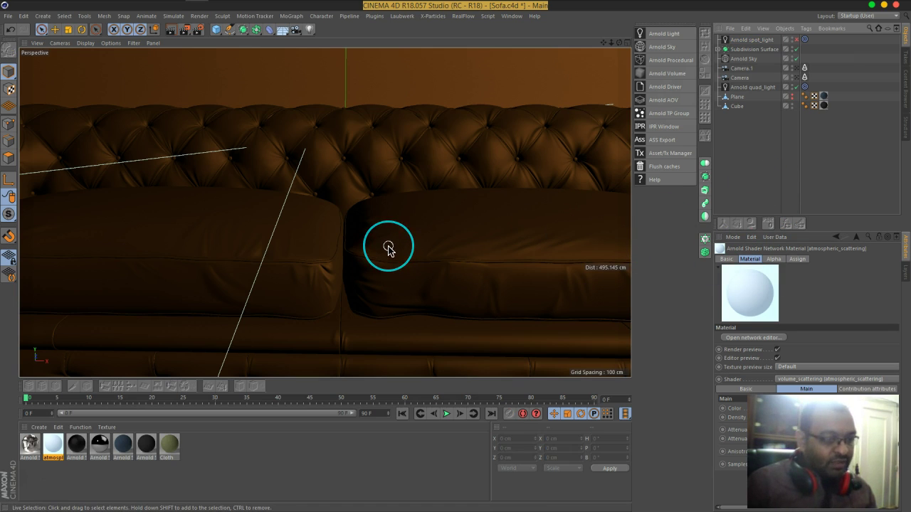
Step: Start an Arnold IPR preview of the sofa's backrest and both seat cushions at 75% scale
scroll(388, 247, "down", 2)
scroll(388, 248, "up", 1)
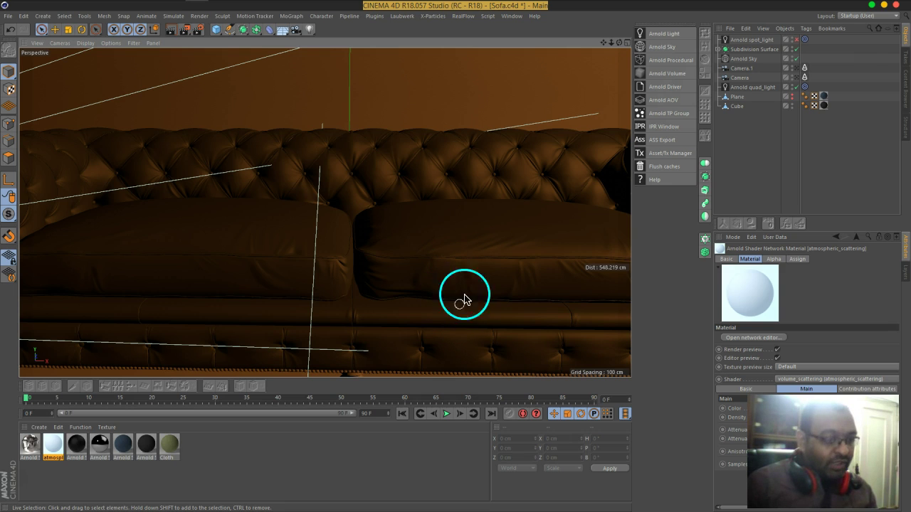
left_click(663, 126)
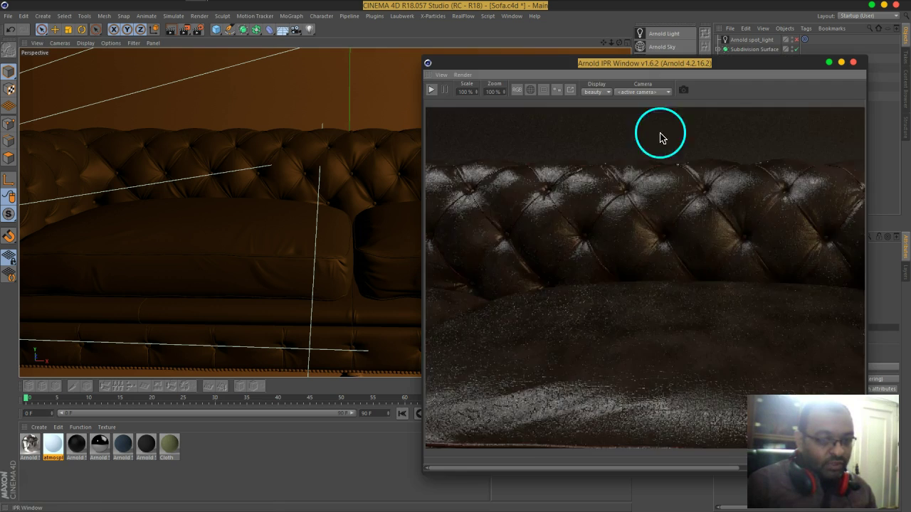
left_click_drag(696, 65, 635, 41)
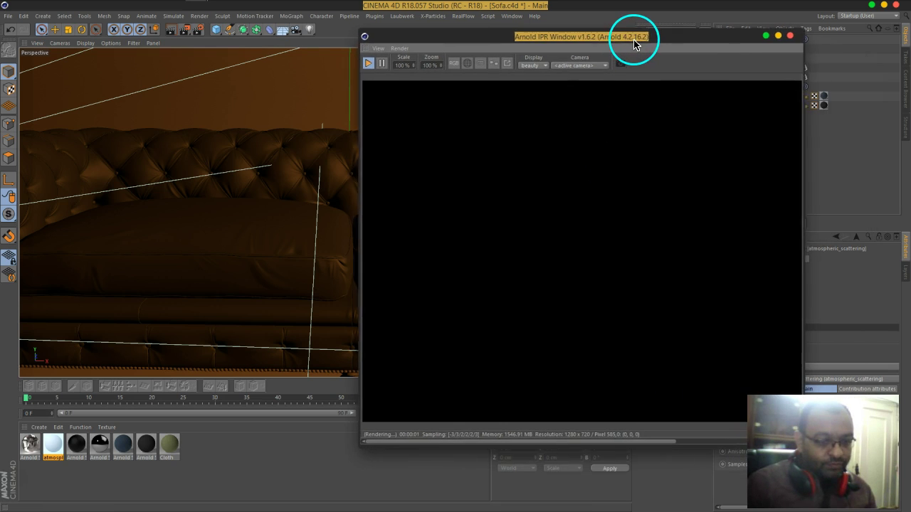
double_click(401, 64)
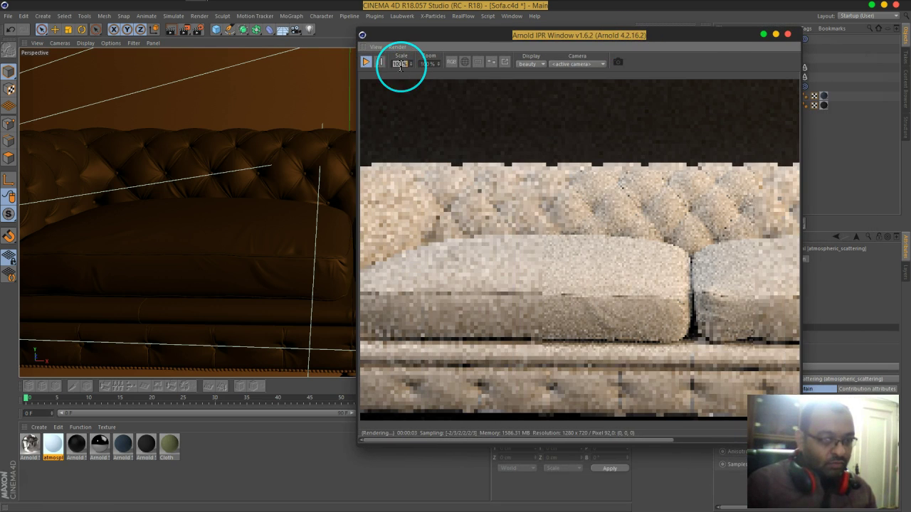
type("75")
key("Return")
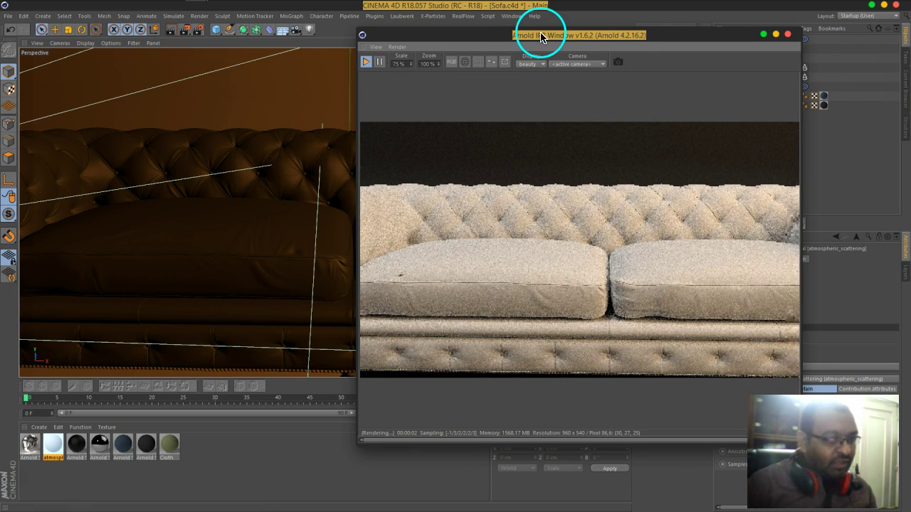
Step: Review the Arnold Sky and quad light settings, and compare the preview with the spot light switched on and off
left_click_drag(541, 37, 279, 29)
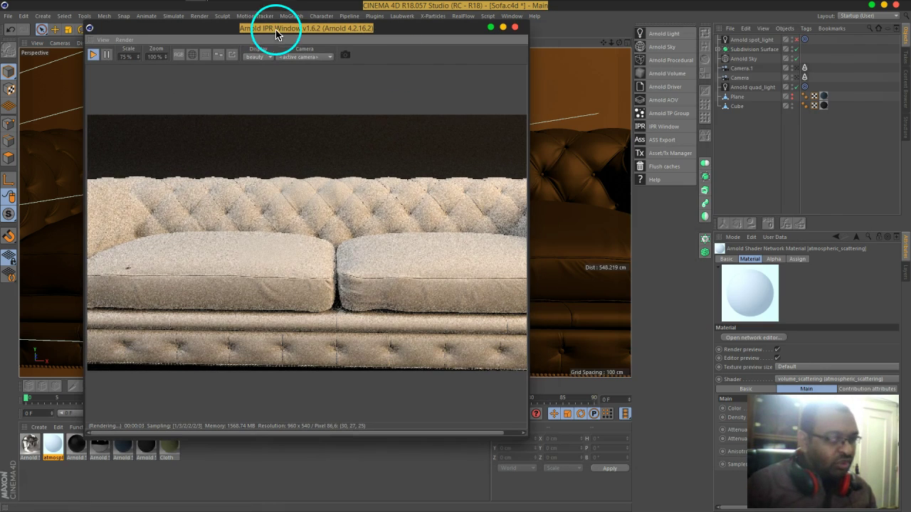
left_click(744, 59)
left_click_drag(771, 319, 731, 319)
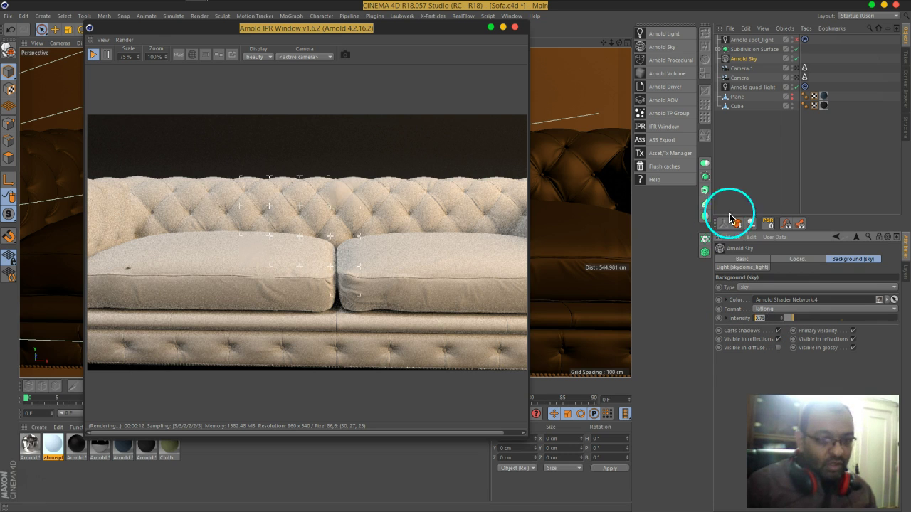
left_click(751, 89)
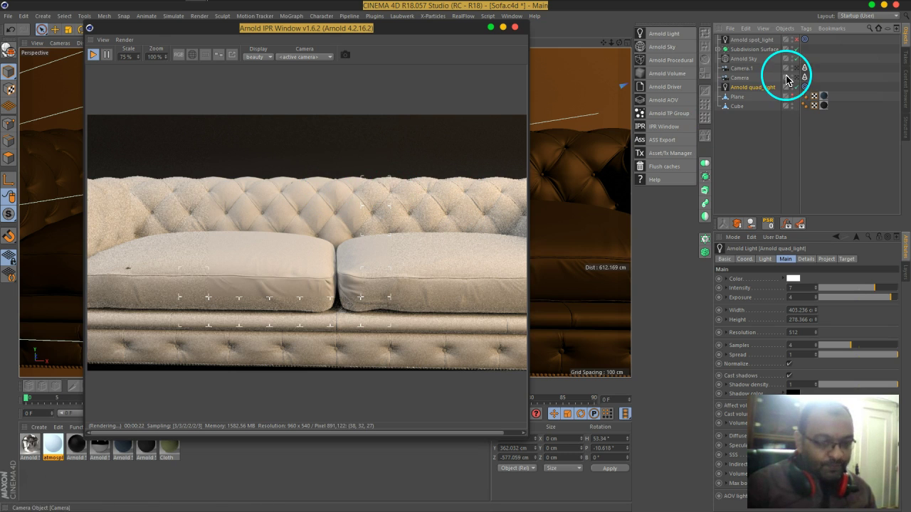
left_click(795, 40)
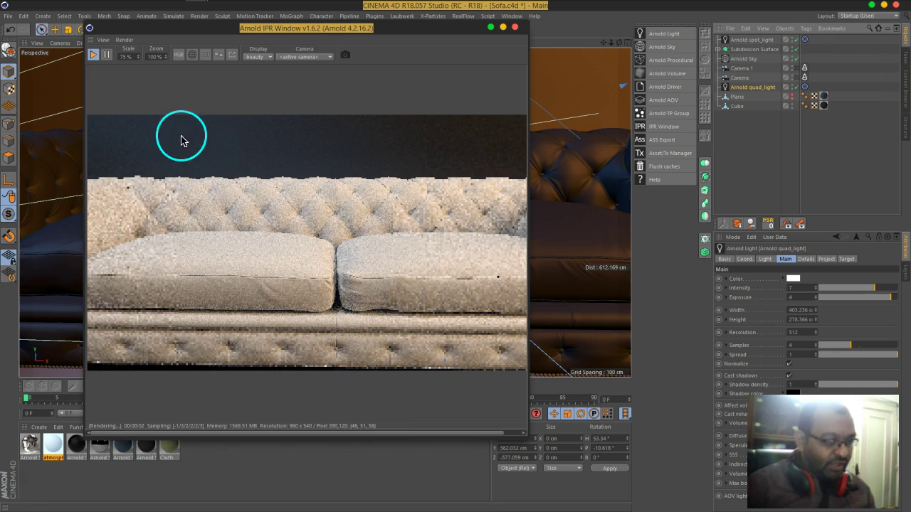
left_click(796, 40)
Step: Create a new Arnold Shader Network material
left_click_drag(395, 36, 726, 19)
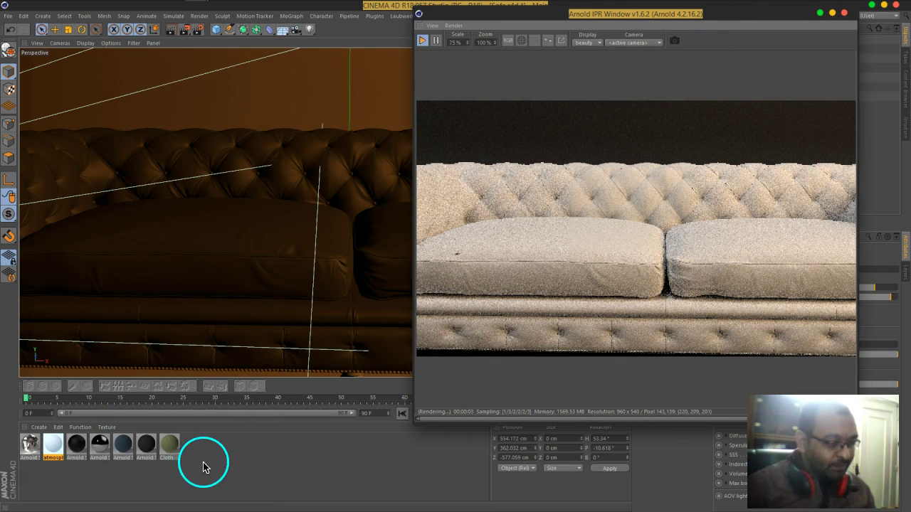
left_click(40, 427)
mouse_move(66, 350)
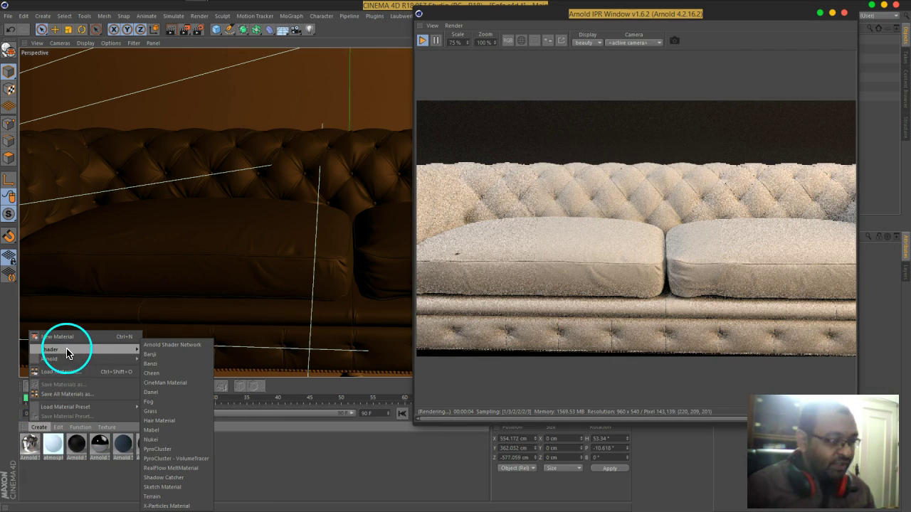
left_click(161, 350)
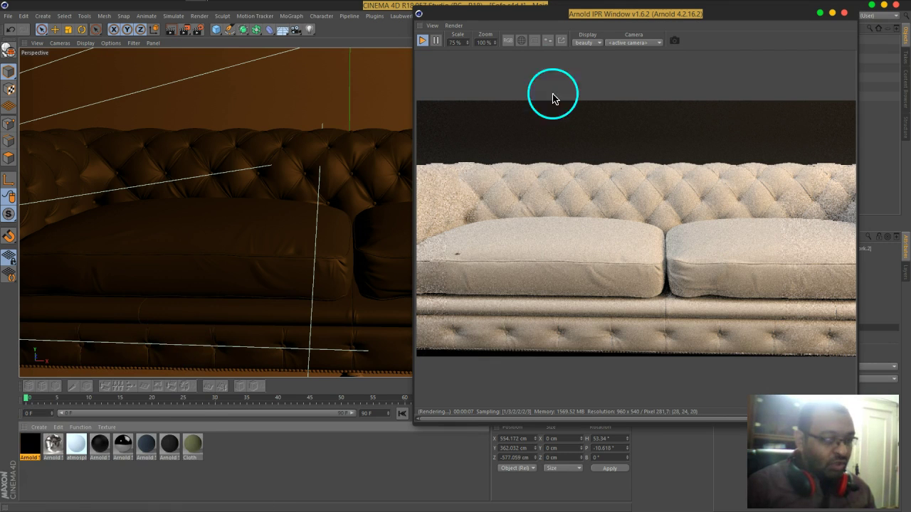
Step: Assign the new shader network material to the main sofa upholstery mesh inside the Subdivision Surface
left_click_drag(575, 21, 284, 41)
left_click_drag(30, 442, 753, 77)
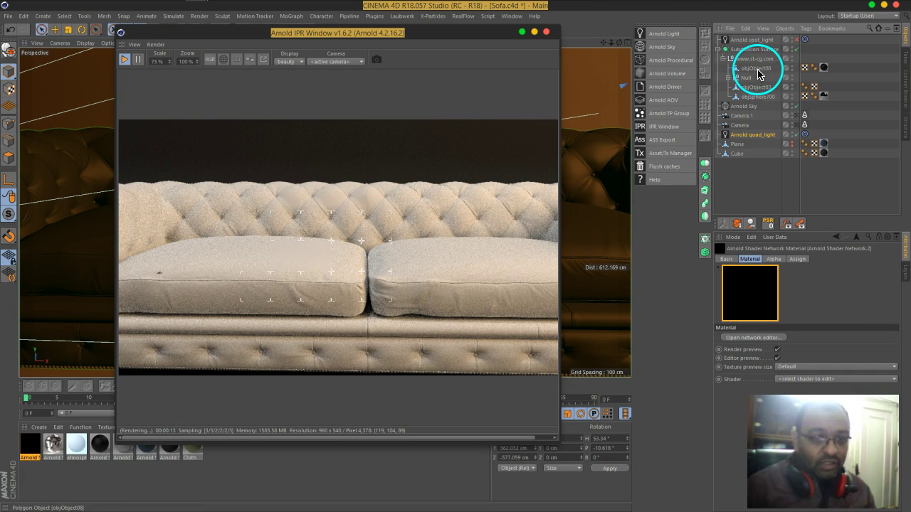
left_click(757, 87)
left_click_drag(30, 444, 760, 93)
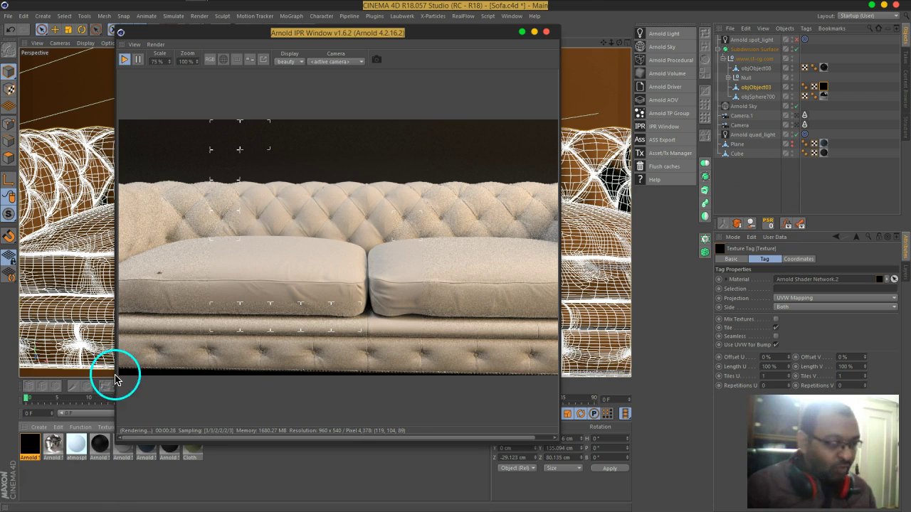
Step: Open the new material's shader network for editing and arrange its editor beside the IPR preview
left_click_drag(436, 38, 717, 21)
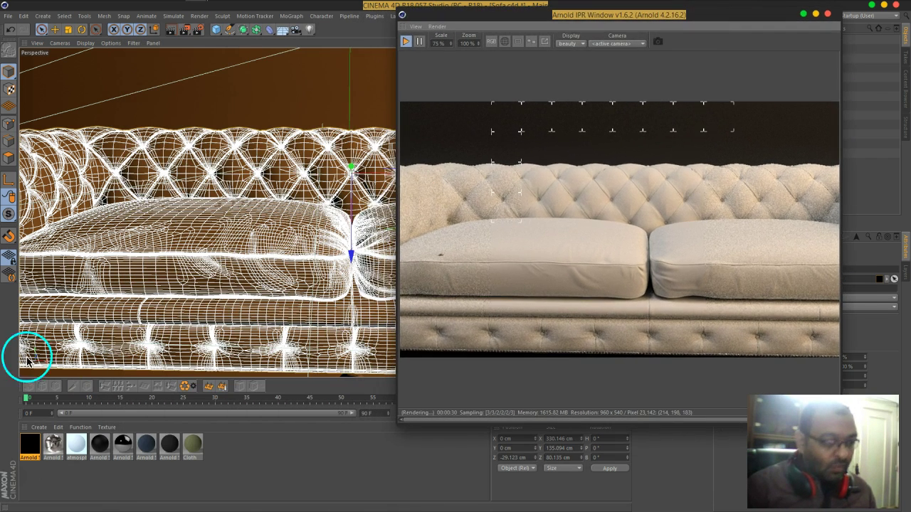
double_click(30, 445)
left_click(252, 99)
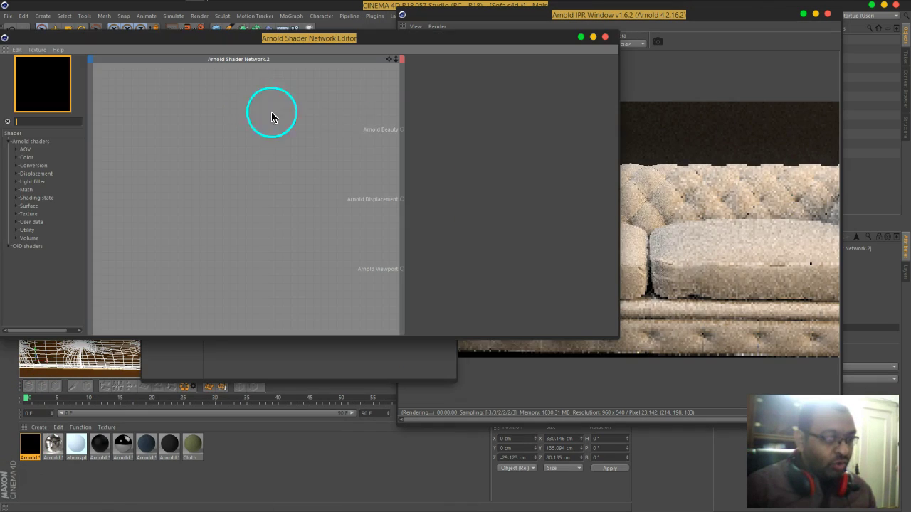
left_click_drag(461, 41, 419, 77)
left_click(443, 64)
left_click_drag(562, 11, 624, 11)
left_click_drag(346, 118, 368, 66)
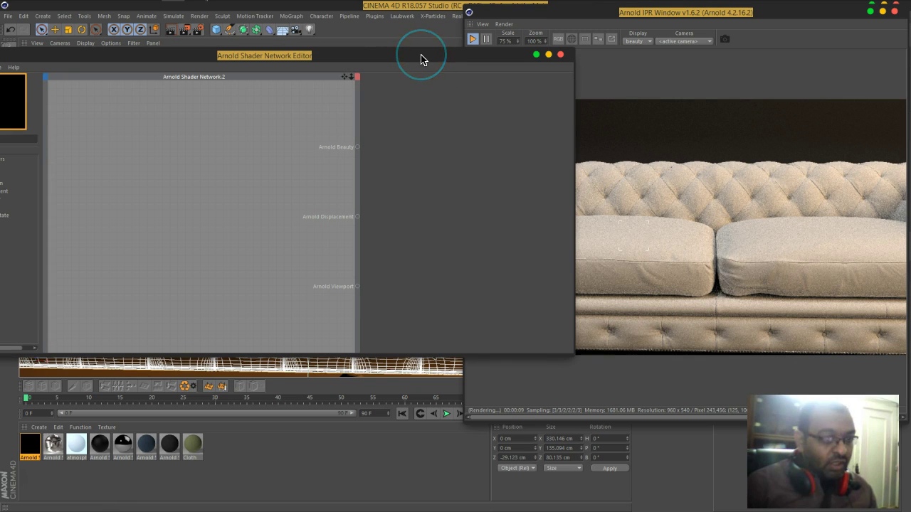
mouse_move(427, 61)
left_mouse_down()
mouse_move(340, 62)
mouse_move(490, 57)
mouse_move(418, 66)
left_mouse_up()
left_click(517, 170)
left_click(433, 76)
left_click_drag(327, 61, 469, 55)
Step: Add a mix shader to the network, feeding its output into Arnold Beauty
left_click(126, 138)
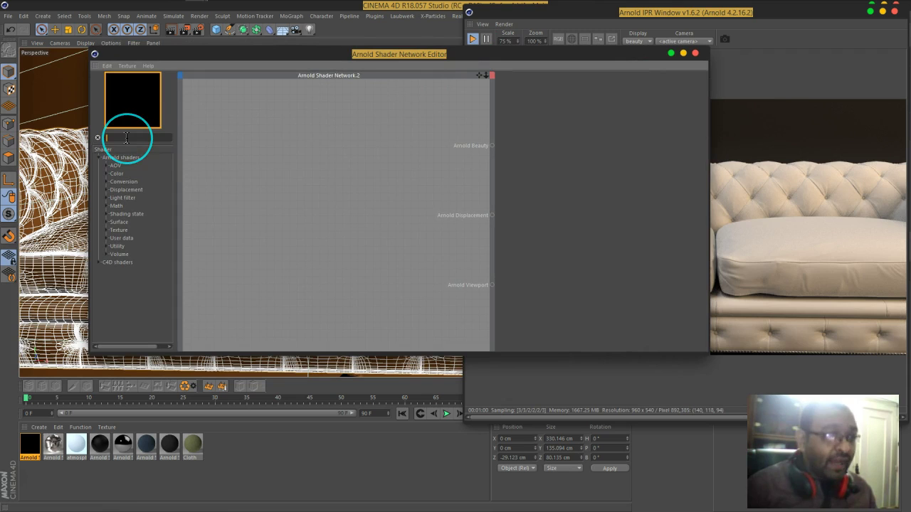
type("mix")
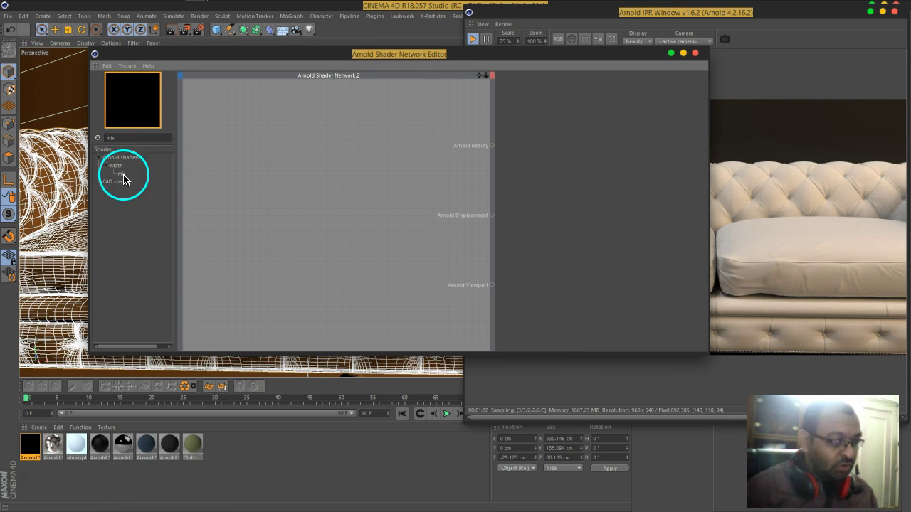
left_click_drag(122, 175, 359, 153)
Step: Set the mix shader's Input1 color to a dark, orange-tinted brown
left_click_drag(423, 63, 315, 65)
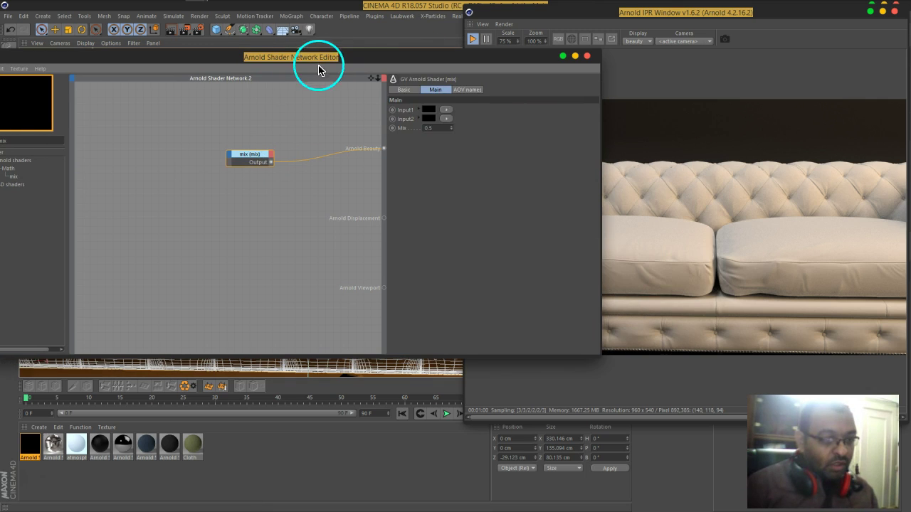
left_click(430, 110)
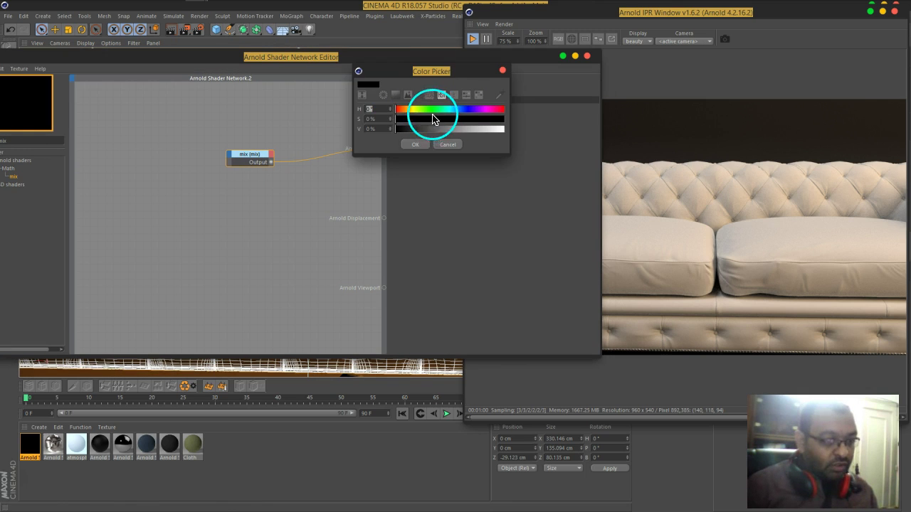
left_click(396, 94)
left_click(477, 95)
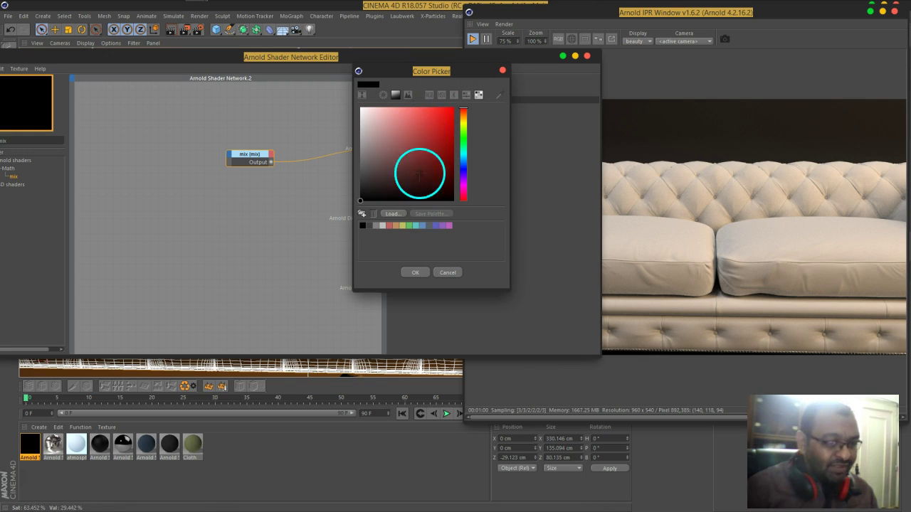
left_click(397, 98)
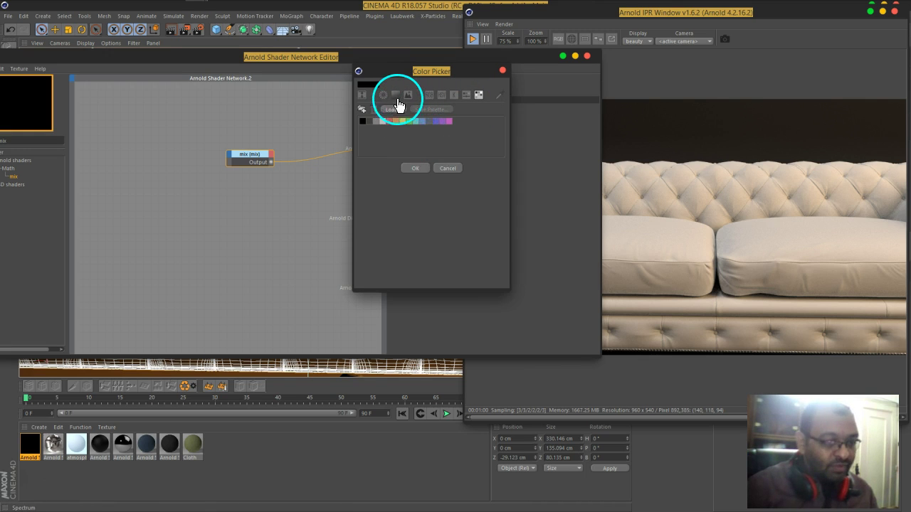
left_click(397, 97)
left_click_drag(462, 116, 463, 119)
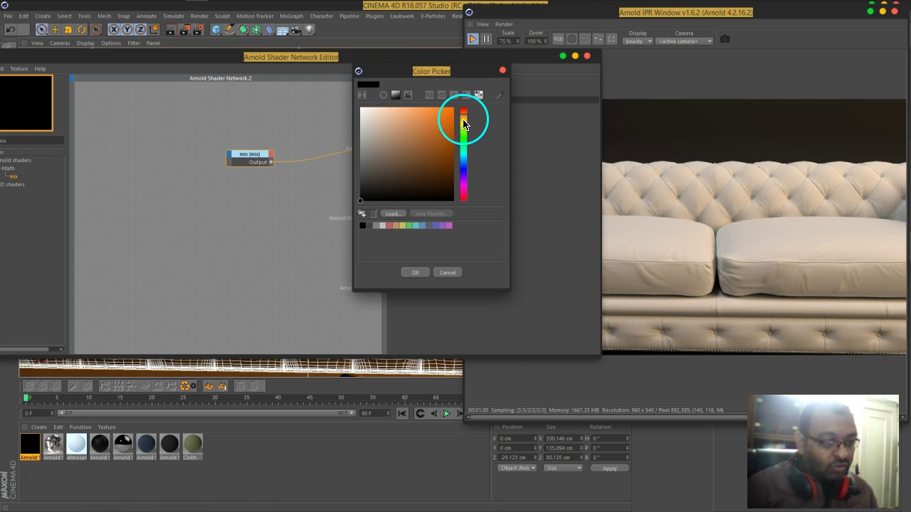
left_click(427, 167)
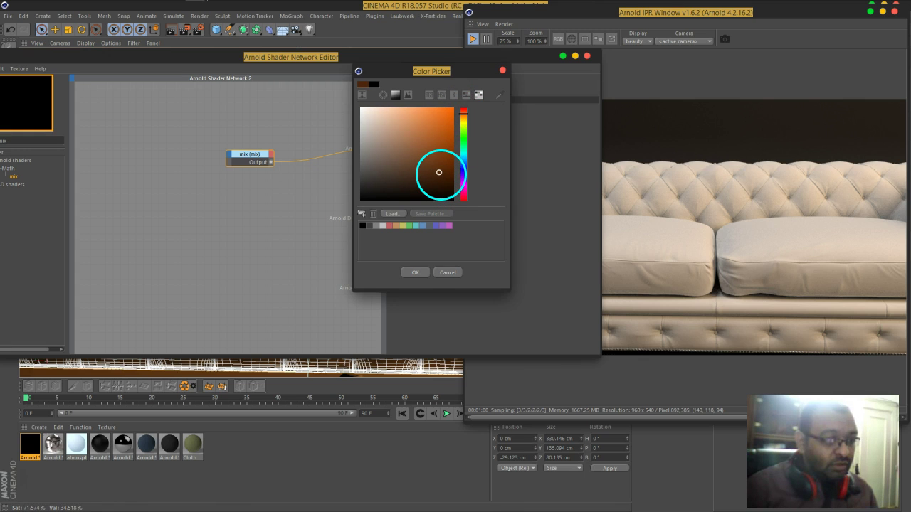
left_click(419, 271)
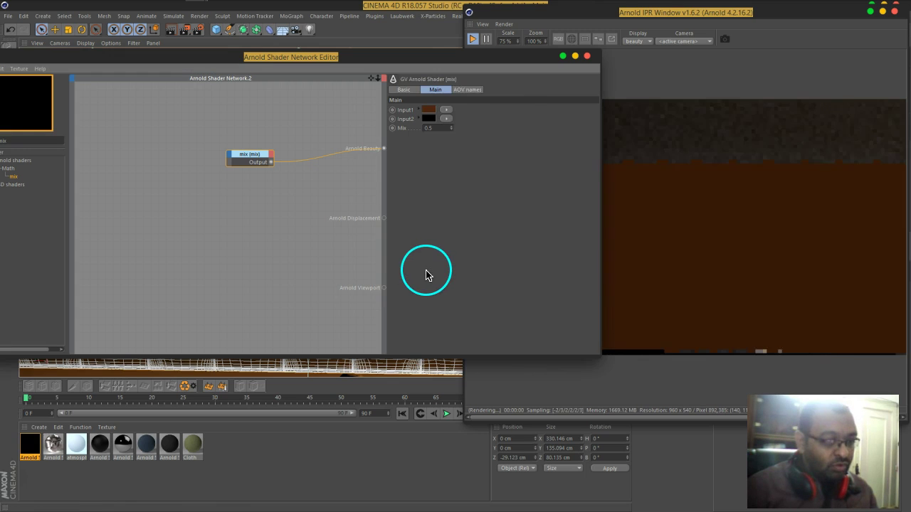
Step: Set the mix shader's Input2 color to a brighter brown with hue 23°, saturation 81.726% and value 43.147%
left_click(427, 118)
left_click_drag(394, 125, 400, 128)
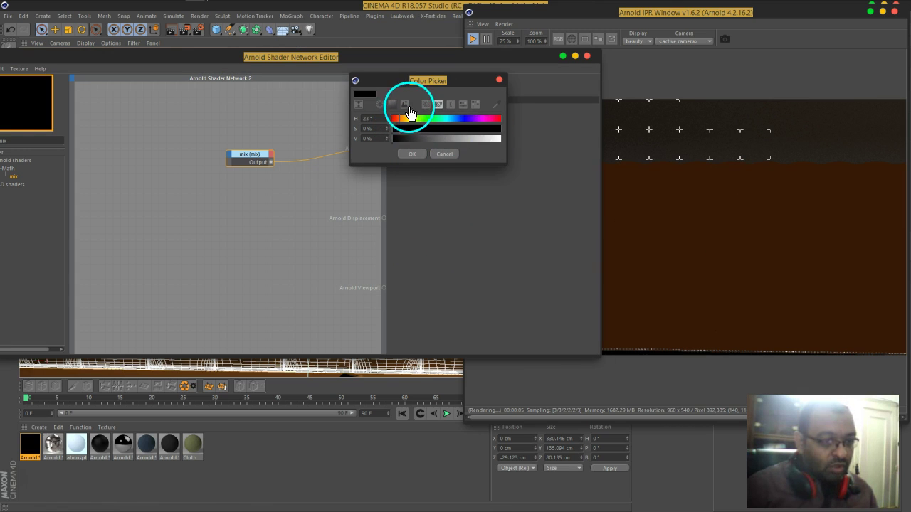
left_click(392, 103)
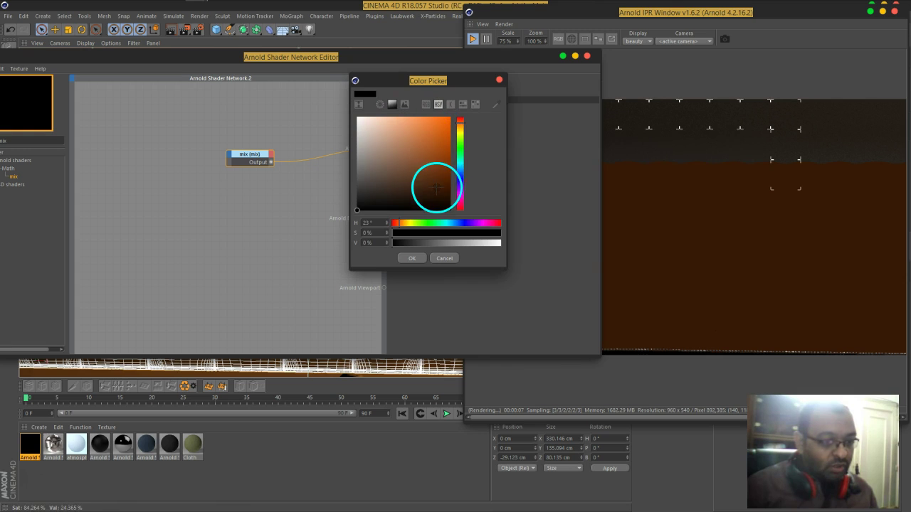
left_click(432, 169)
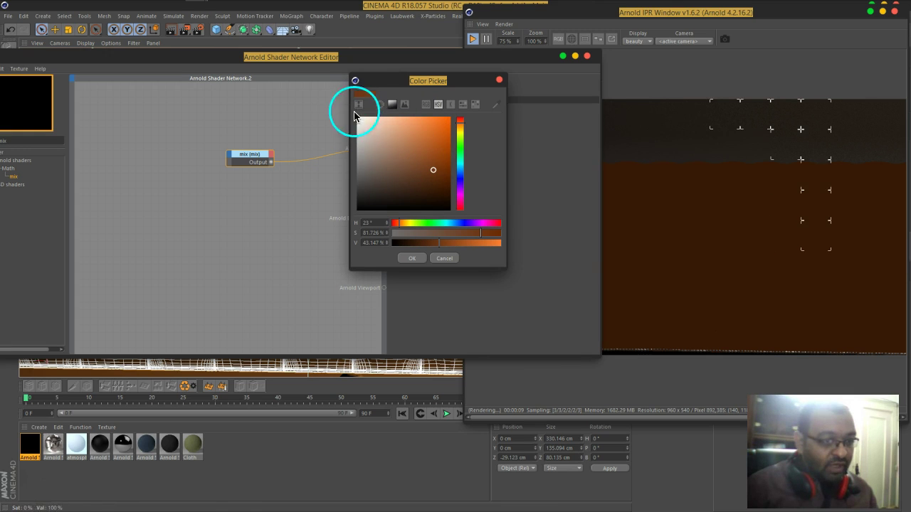
left_click(414, 259)
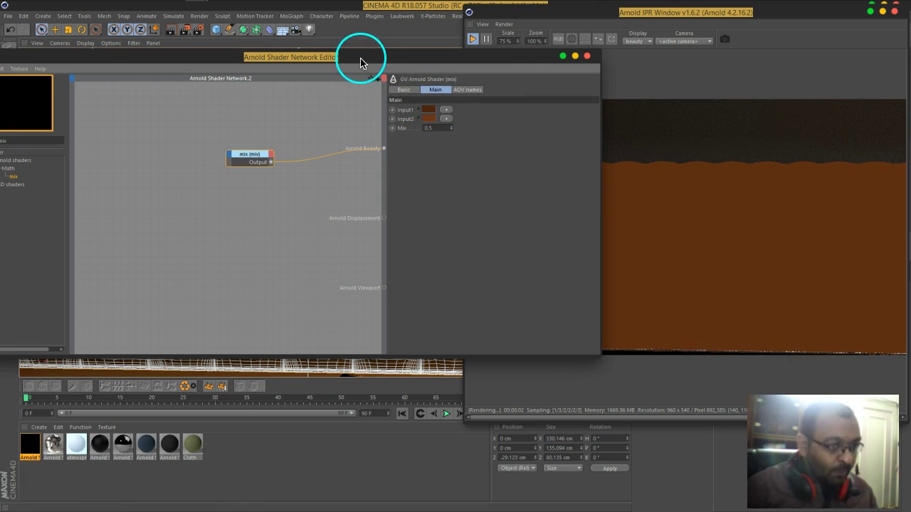
Step: Find the noise shader, add it before the mix shader, and feed its output directly into Arnold Beauty
left_click_drag(363, 57, 488, 76)
double_click(148, 156)
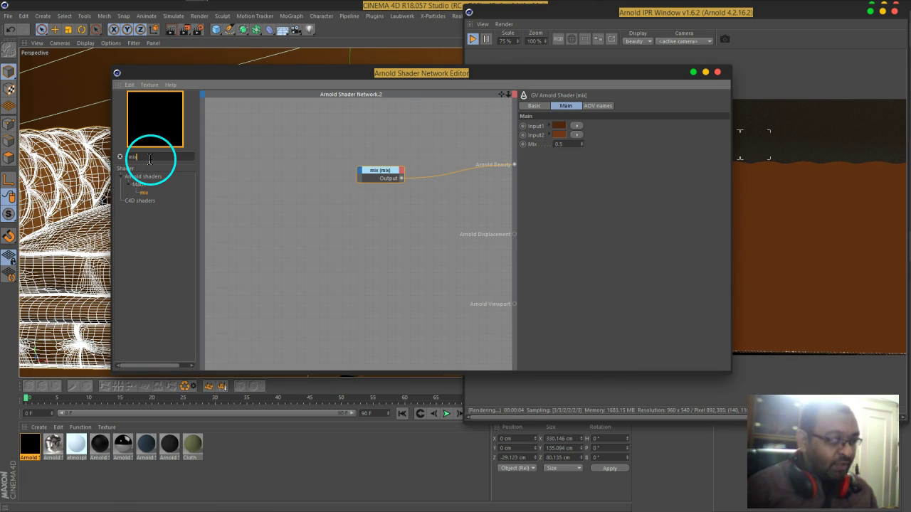
key("BackSpace")
type("noi")
left_click_drag(282, 191, 284, 185)
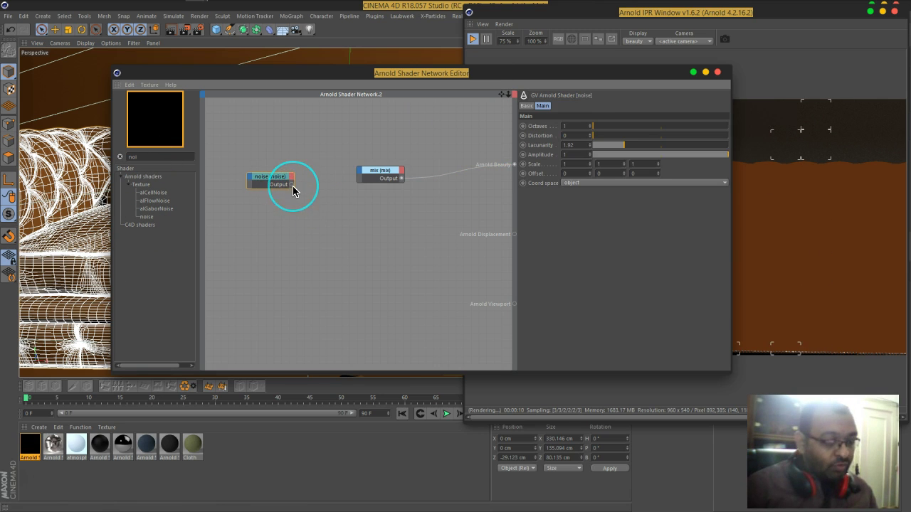
left_click_drag(526, 222, 514, 164)
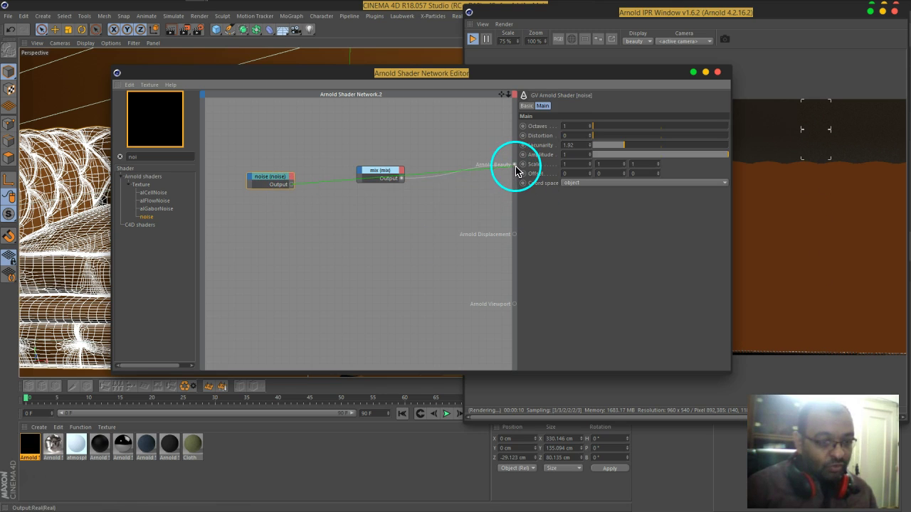
Step: Reframe the perspective view so the sofa's backrest, seat cushions and base can be inspected in the IPR preview
left_click_drag(529, 83, 627, 279)
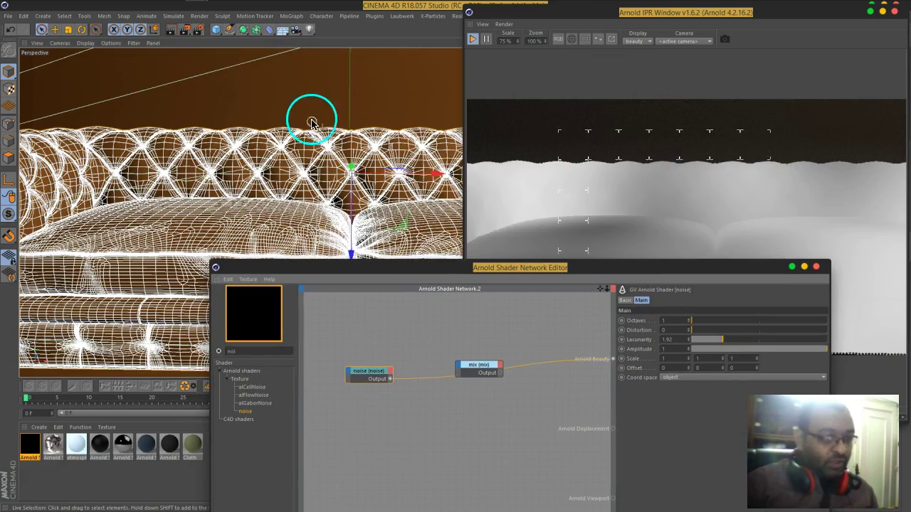
scroll(350, 149, "down", 2)
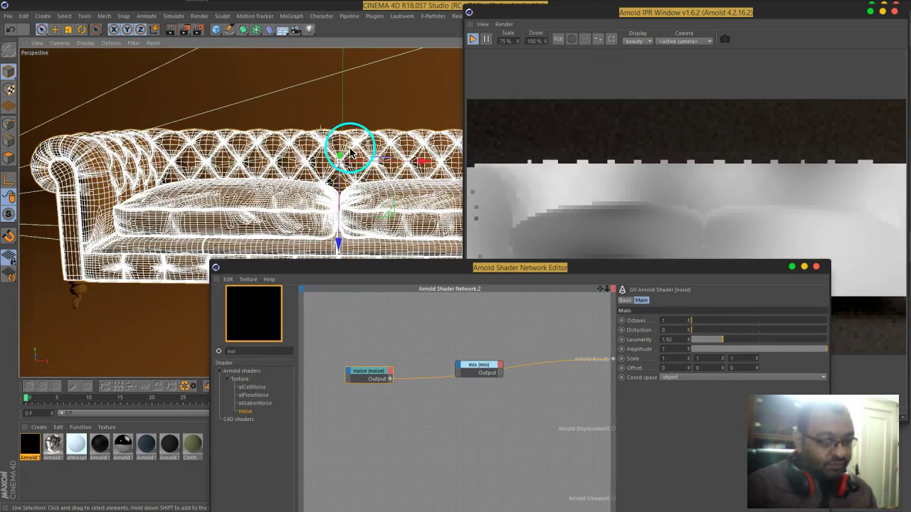
left_click_drag(314, 157, 399, 163, "alt")
left_click(676, 238)
left_click_drag(378, 200, 283, 192, "alt")
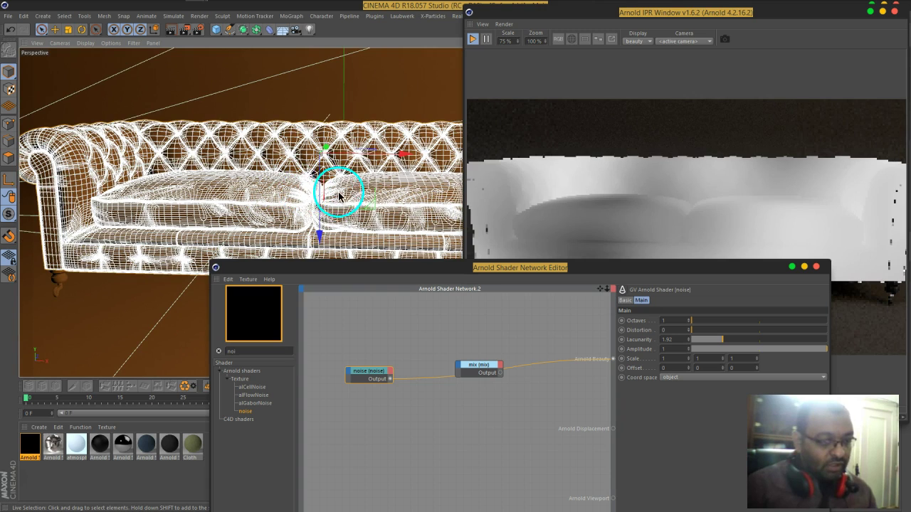
scroll(339, 173, "up", 3)
left_click_drag(545, 269, 257, 59)
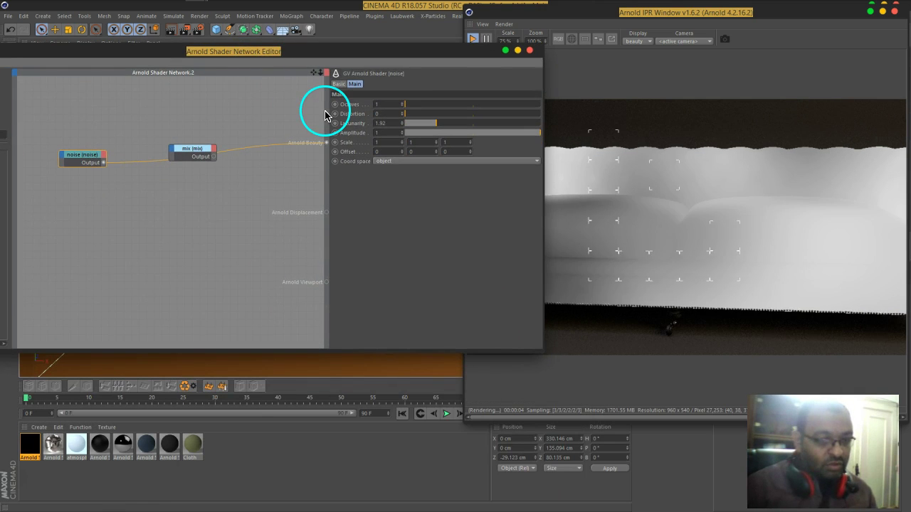
Step: Try the noise shader with Octaves set to 2
double_click(386, 104)
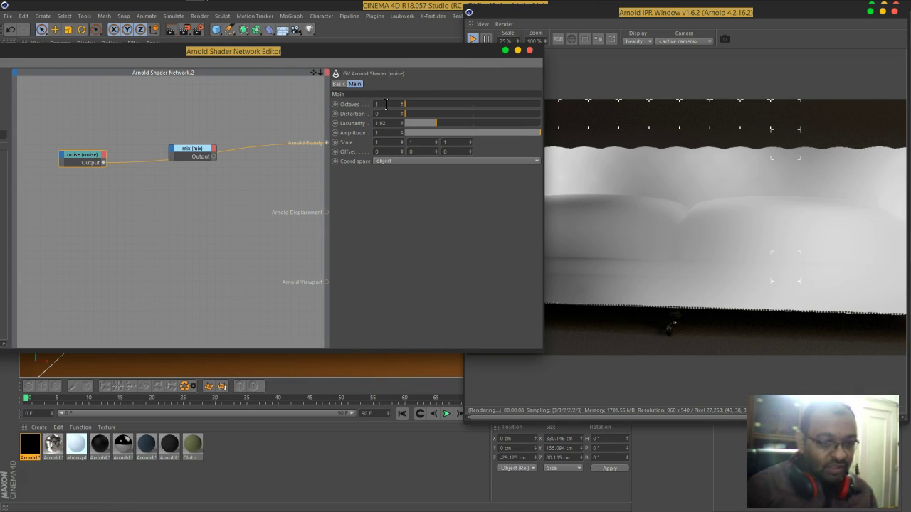
double_click(391, 122)
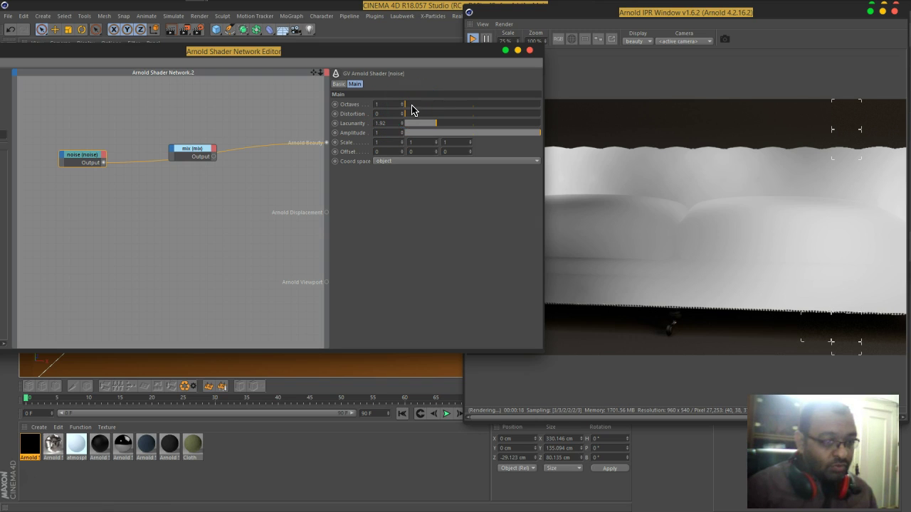
type("2")
key("Return")
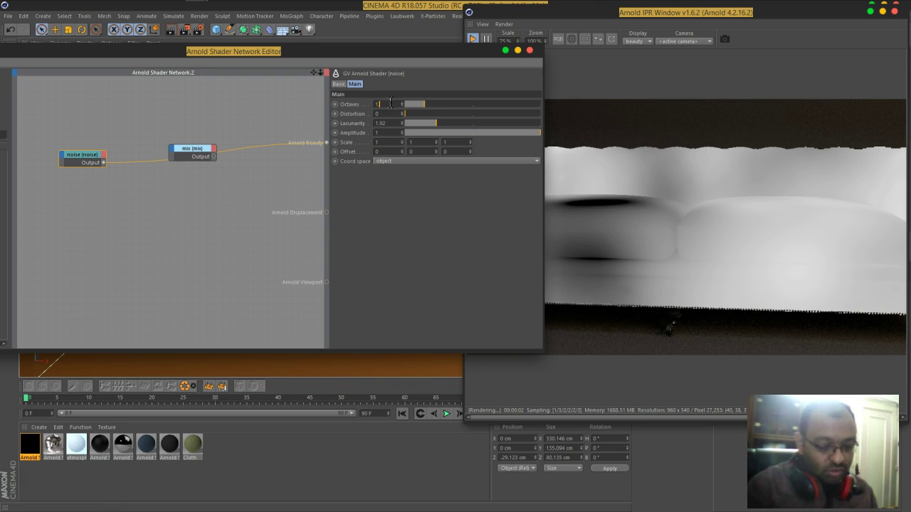
Step: Set the noise shader's Scale to 2 on all three axes
left_click(385, 124)
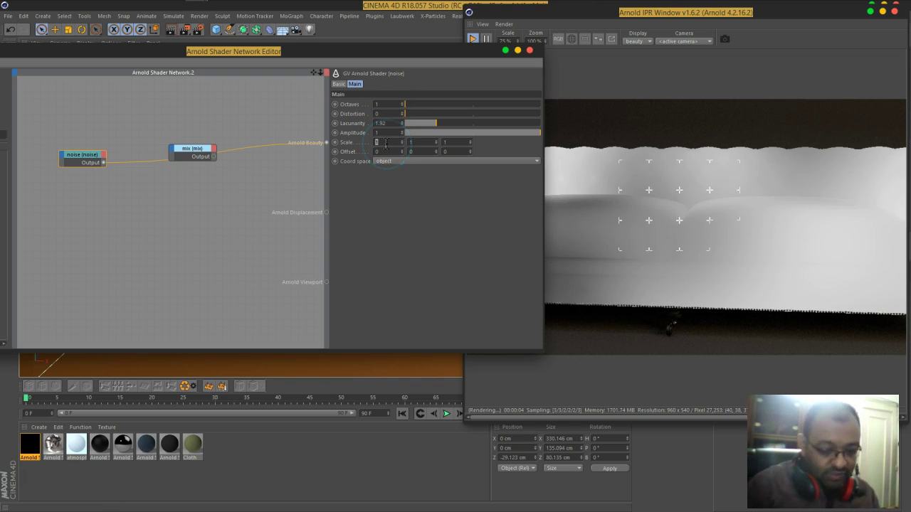
type("2")
key("Return")
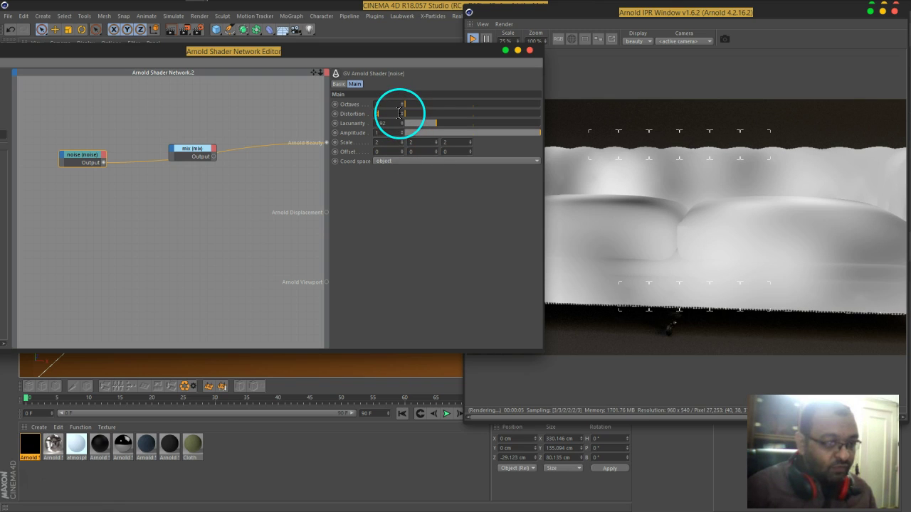
Step: Increase the noise shader's Distortion gradually while checking the IPR preview, and settle on a value of 1
scroll(399, 114, "up", 17)
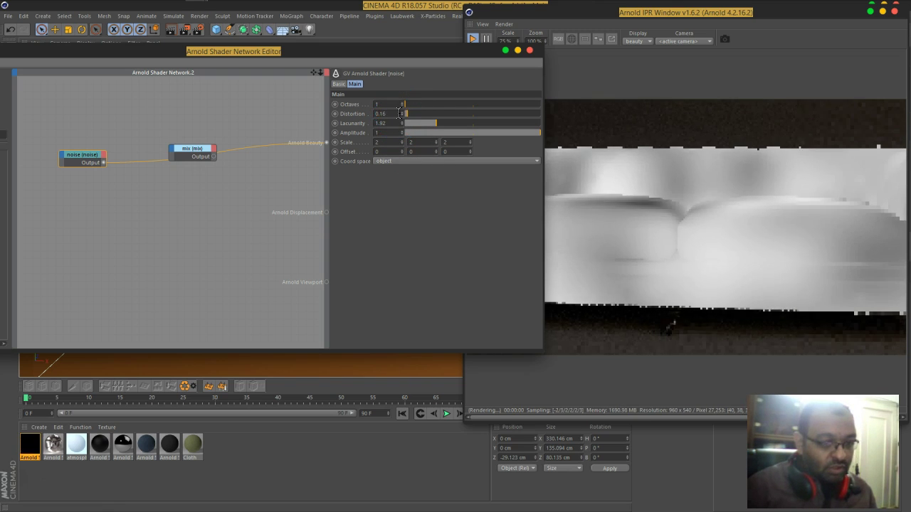
scroll(398, 113, "up", 20)
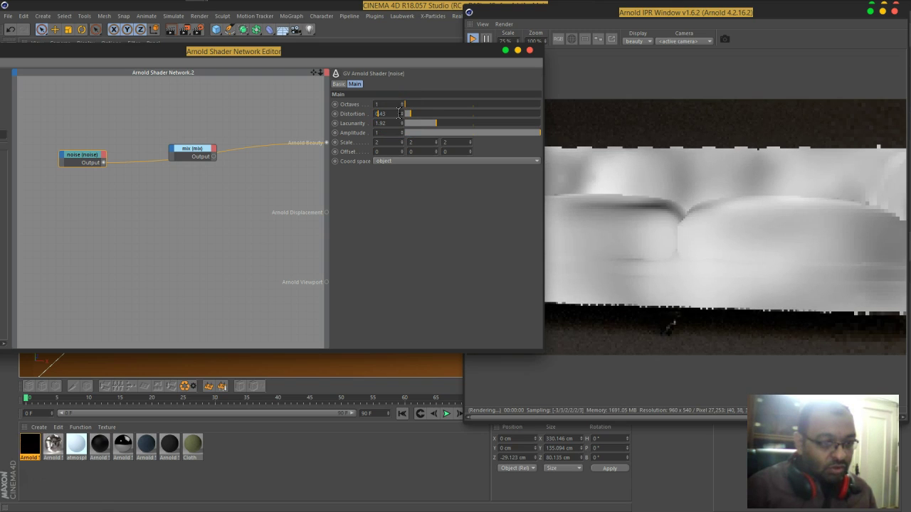
scroll(398, 113, "up", 20)
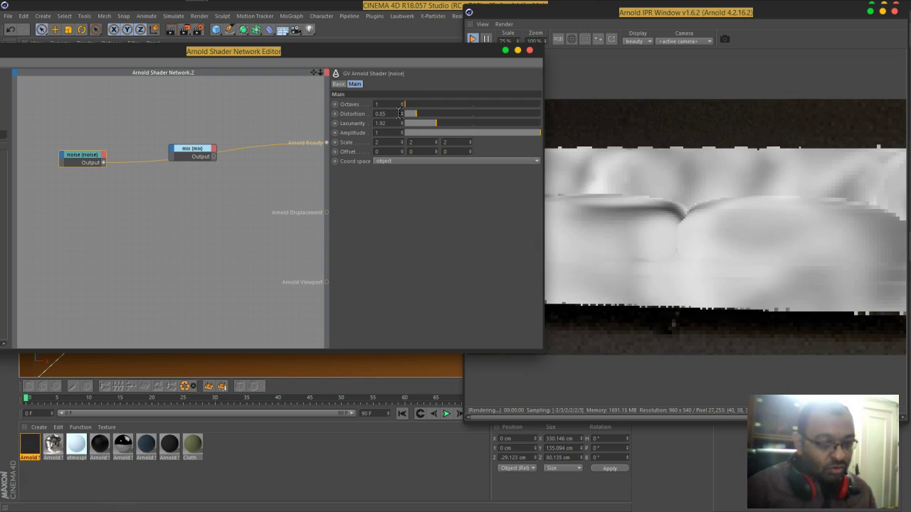
double_click(399, 114)
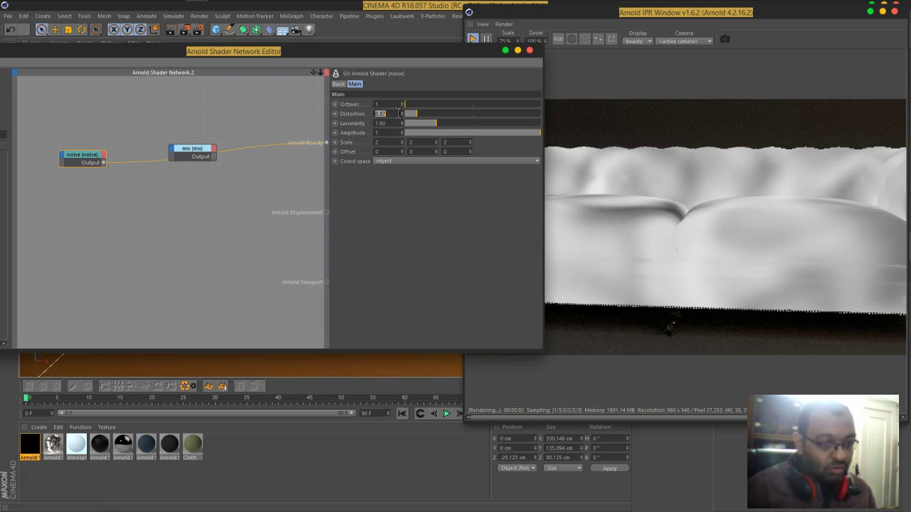
type("1")
key("Return")
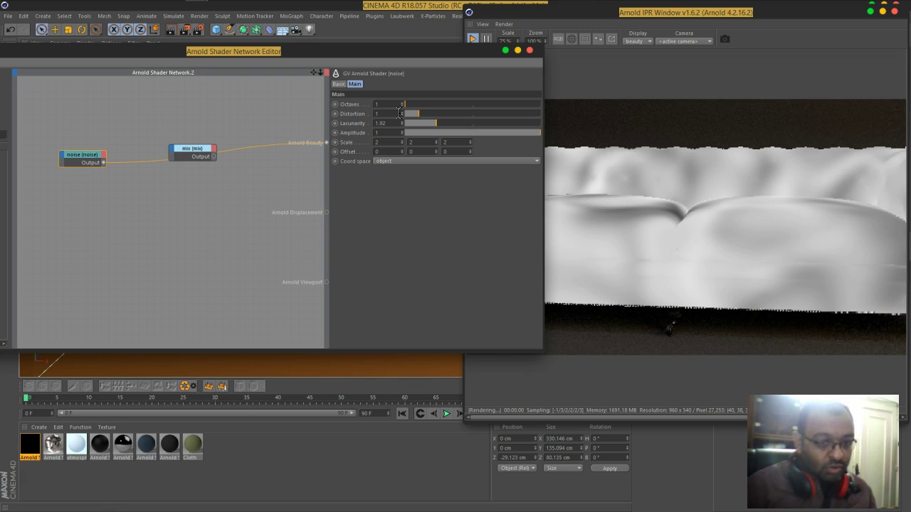
Step: Test Octaves at 2 on the distorted noise and return it to 1
double_click(399, 104)
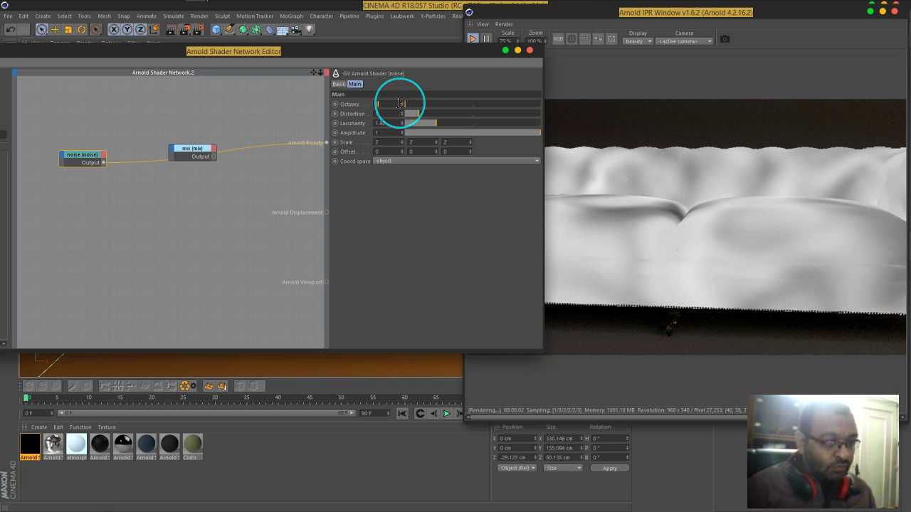
type("2")
key("Return")
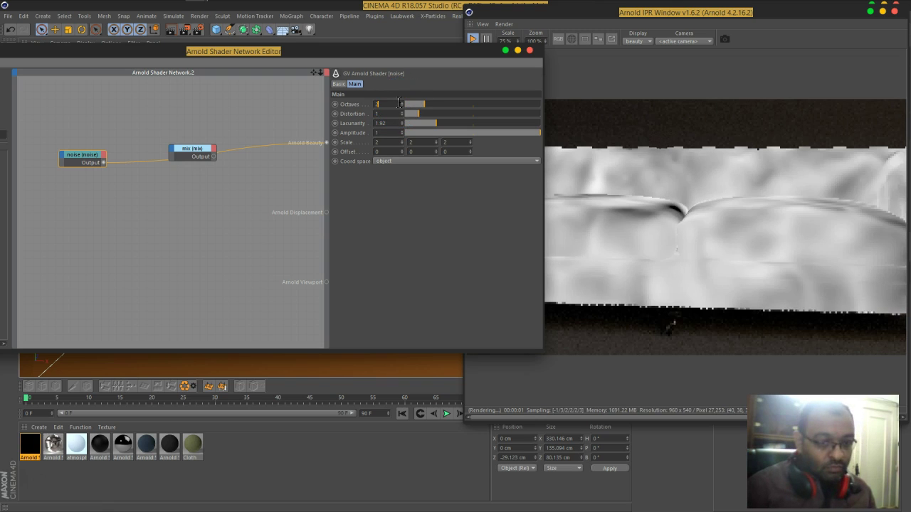
type("1")
key("Return")
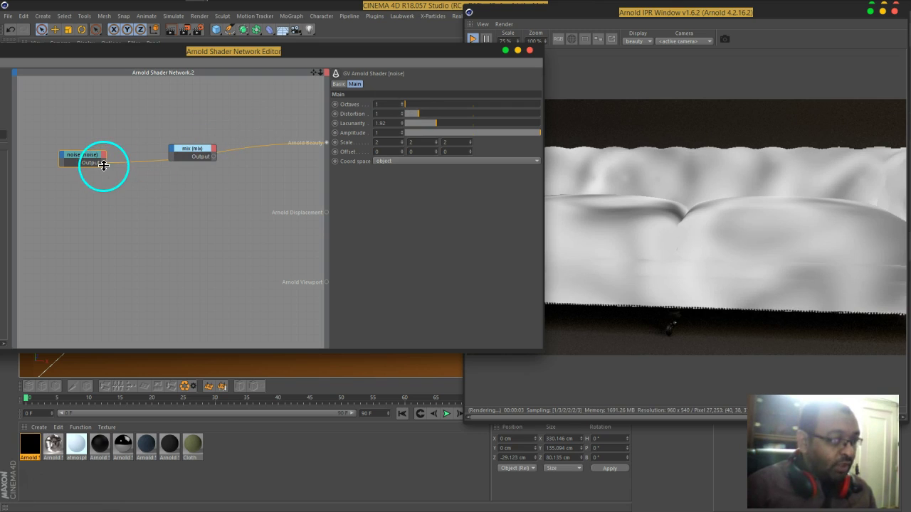
Step: Feed the noise into the mix shader's Mix input, reconnect the mix output to Arnold Beauty, and leave the mix shader selected
left_click_drag(104, 163, 173, 152)
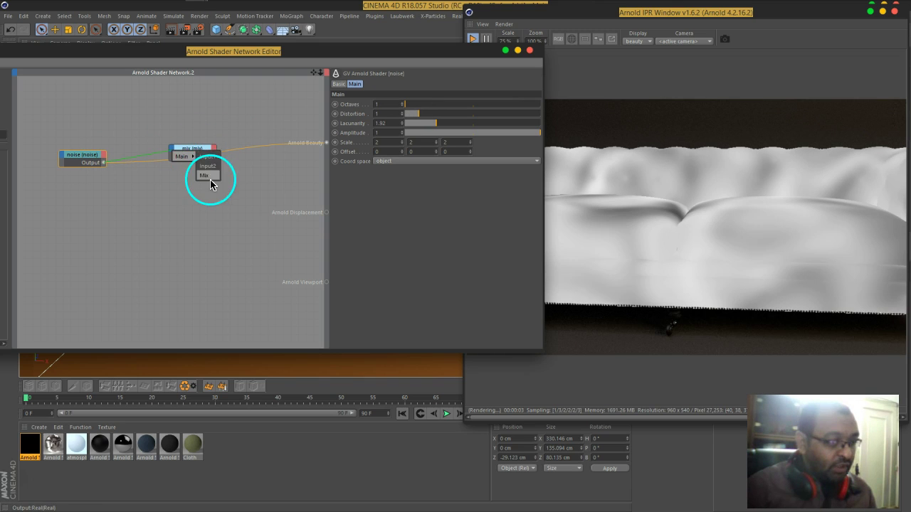
left_click(211, 182)
left_click_drag(234, 153, 324, 147)
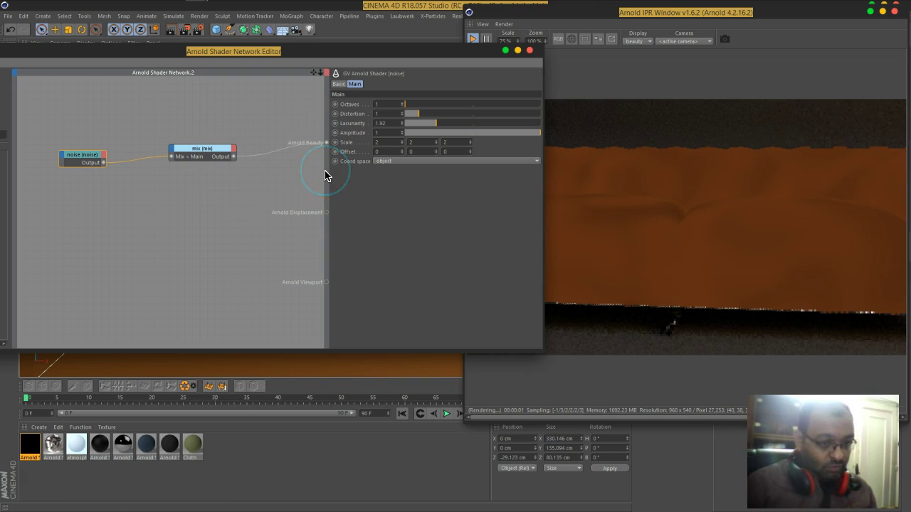
left_click_drag(451, 62, 417, 59)
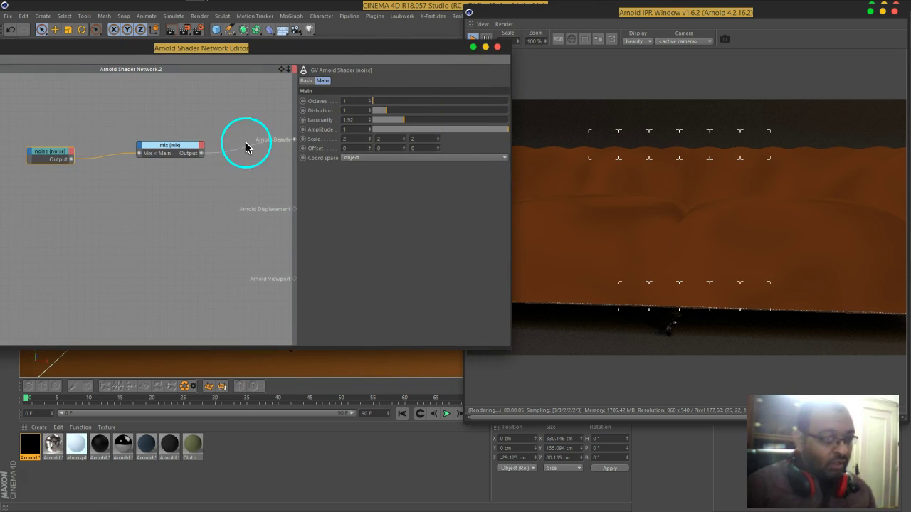
left_click(55, 157)
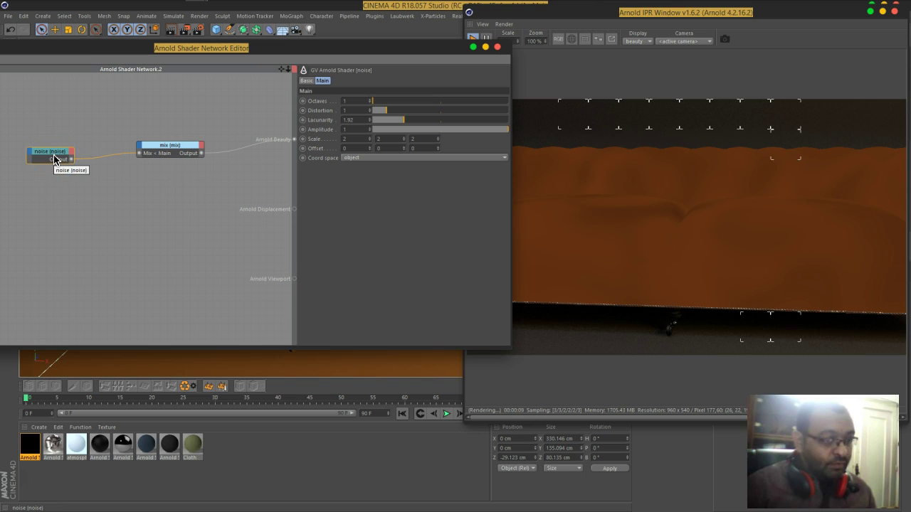
left_click(183, 149)
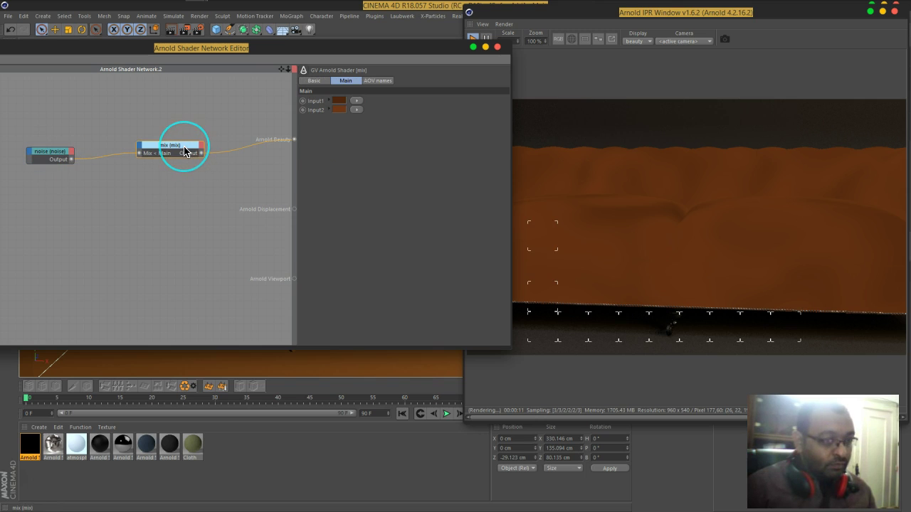
right_click(340, 109)
left_click(330, 120)
left_click(344, 110)
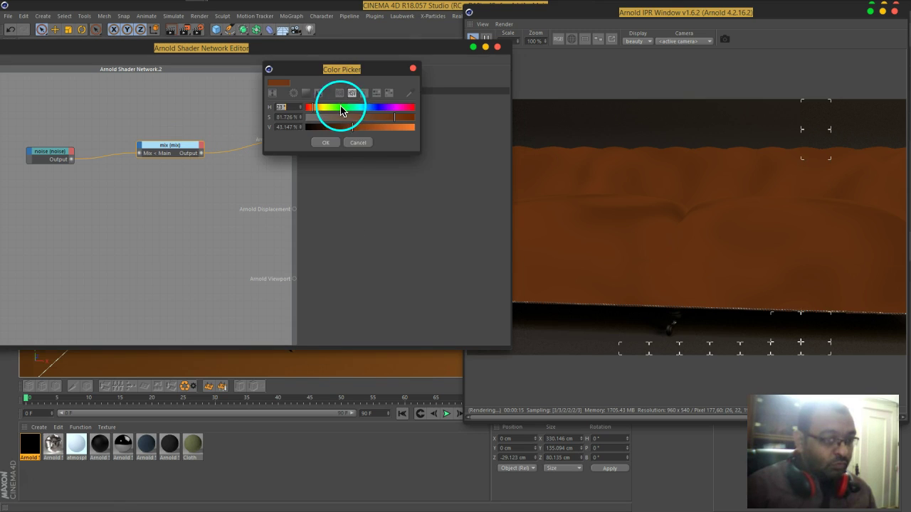
left_click(358, 142)
Step: Set the mix shader's Input1 color to RGB 80, 40, 15
left_click(338, 121)
left_click(343, 84)
left_click(331, 83)
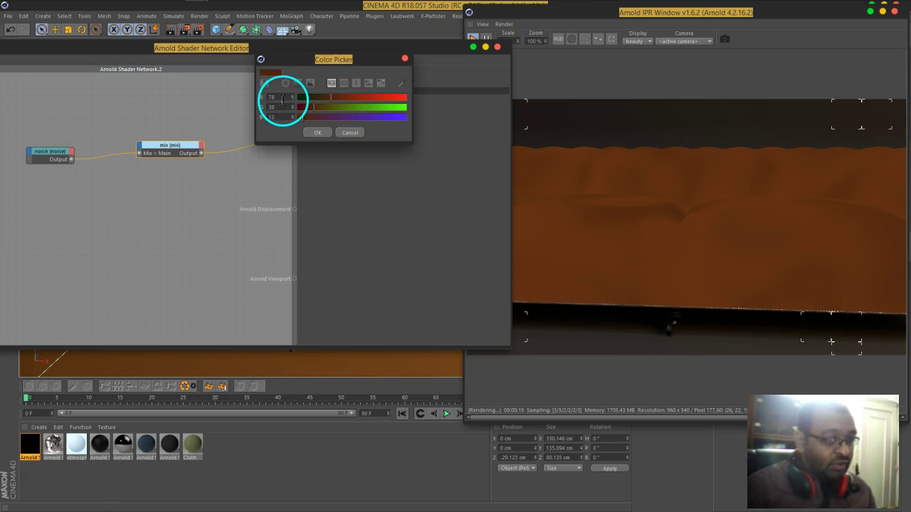
type("80")
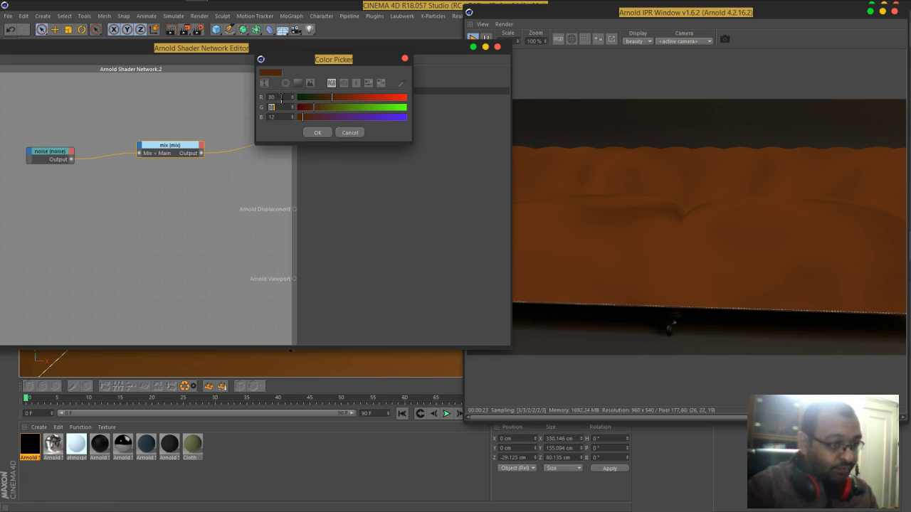
key("Tab")
left_click(305, 133)
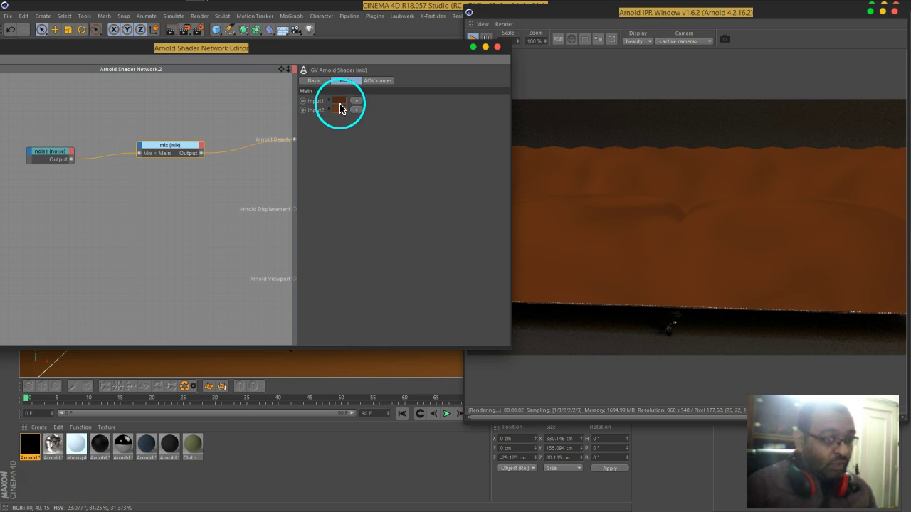
Step: Set the mix shader's Input2 color to a dark brown with red 80 and green 40
left_click(341, 109)
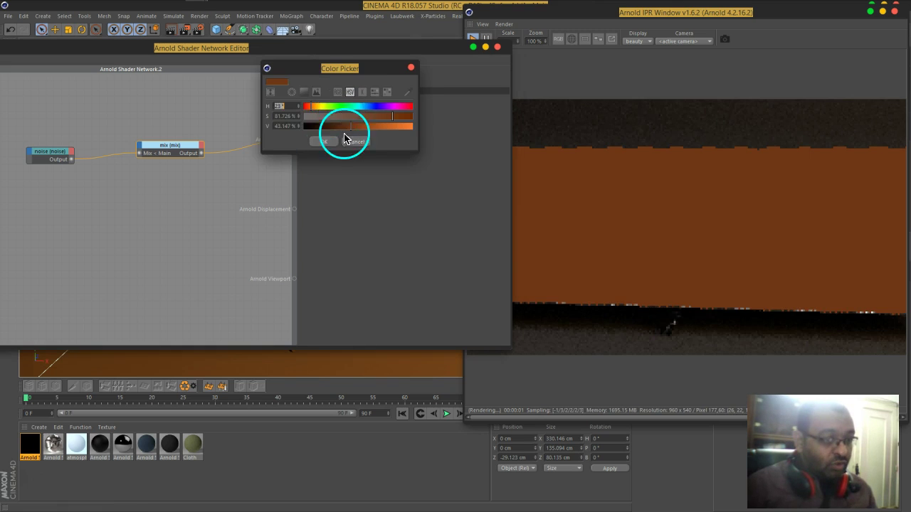
left_click(337, 91)
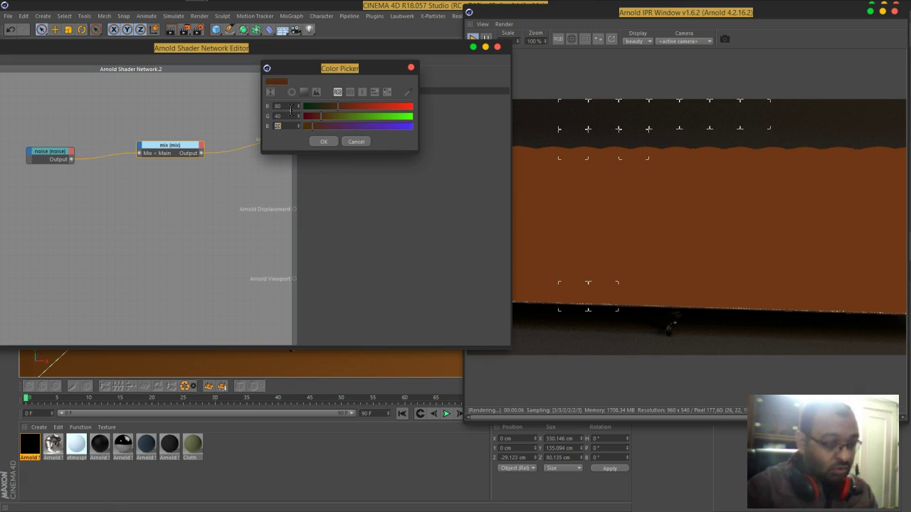
left_click(323, 140)
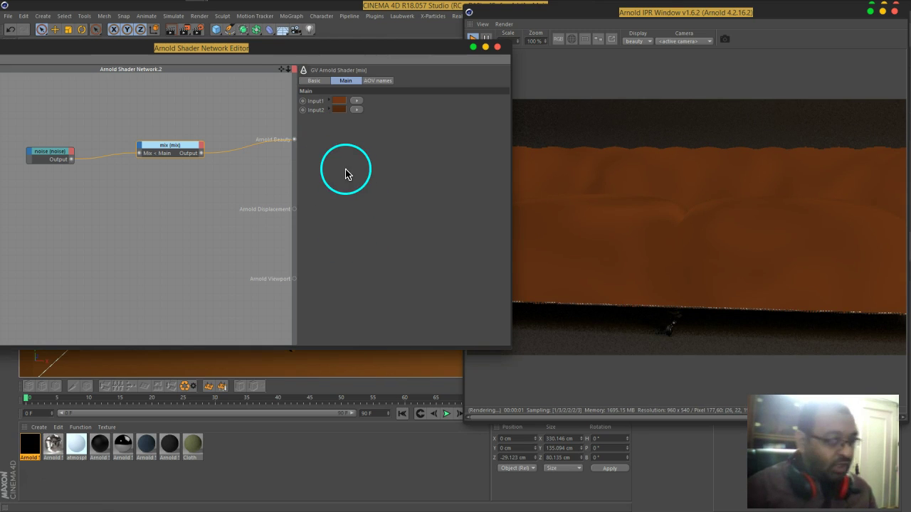
Step: Add a standard shader between the mix shader and Arnold Beauty, feeding the mix output into its Diffuse Color
left_click_drag(278, 55, 460, 54)
left_click_drag(370, 150, 351, 153)
left_click(136, 132)
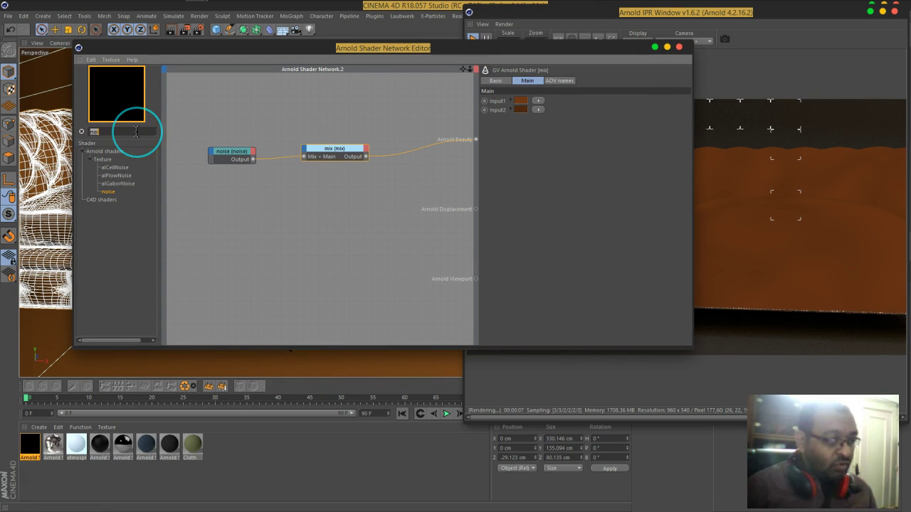
type("a")
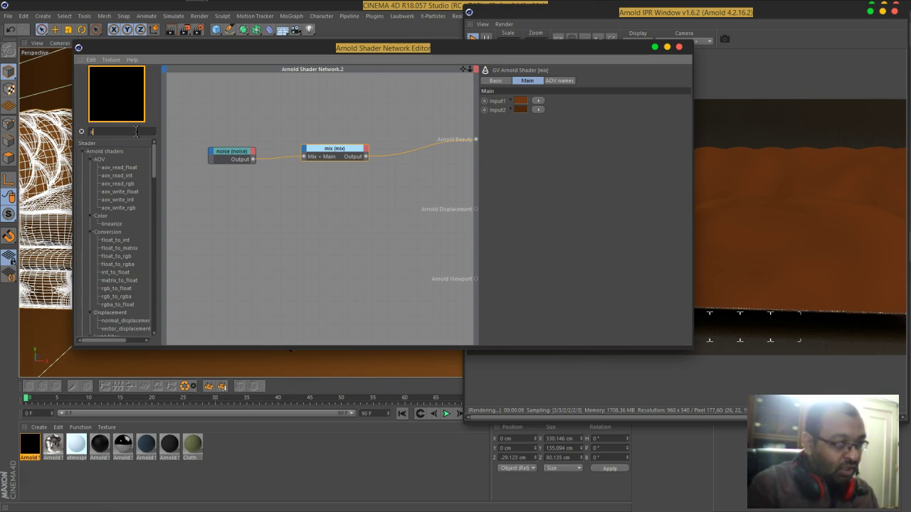
key("BackSpace")
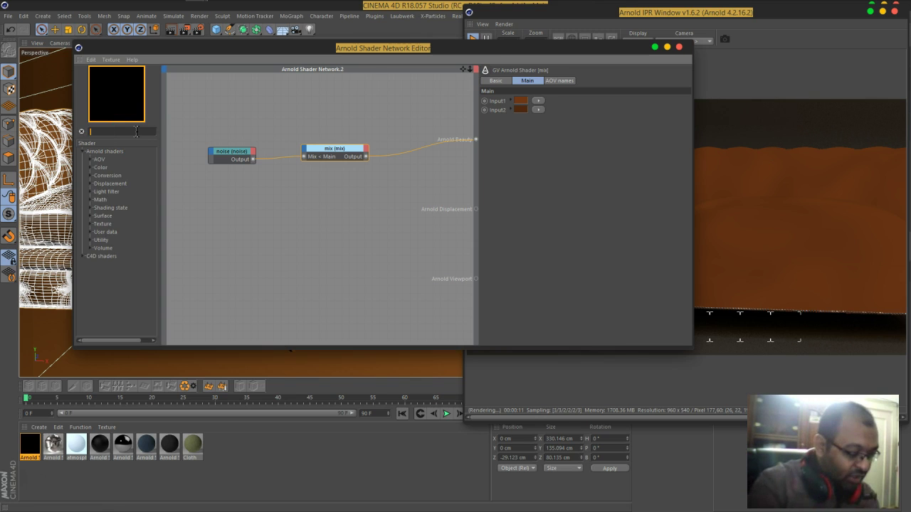
type("sta")
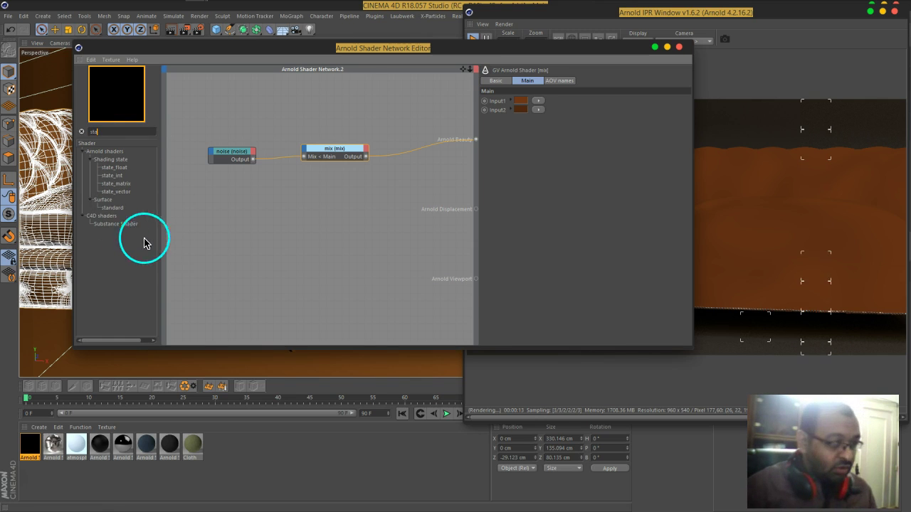
left_click_drag(123, 209, 339, 155)
left_click(355, 166)
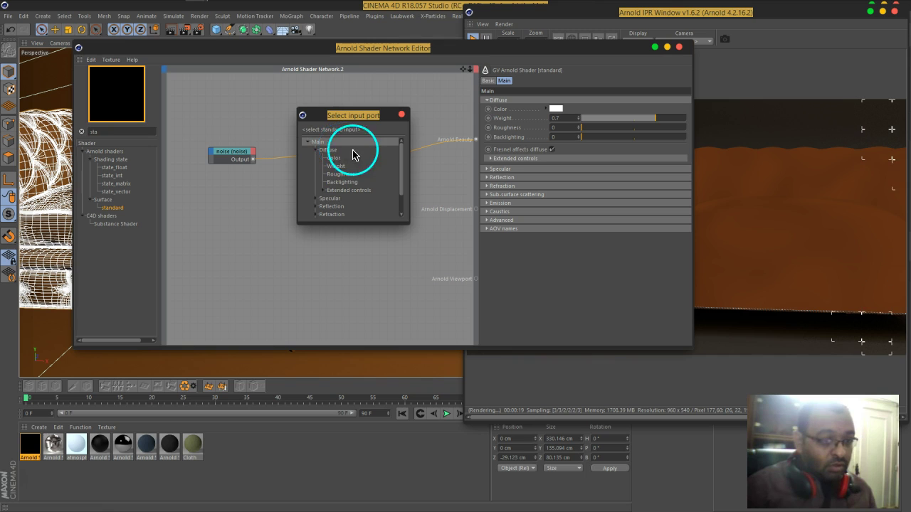
left_click(335, 157)
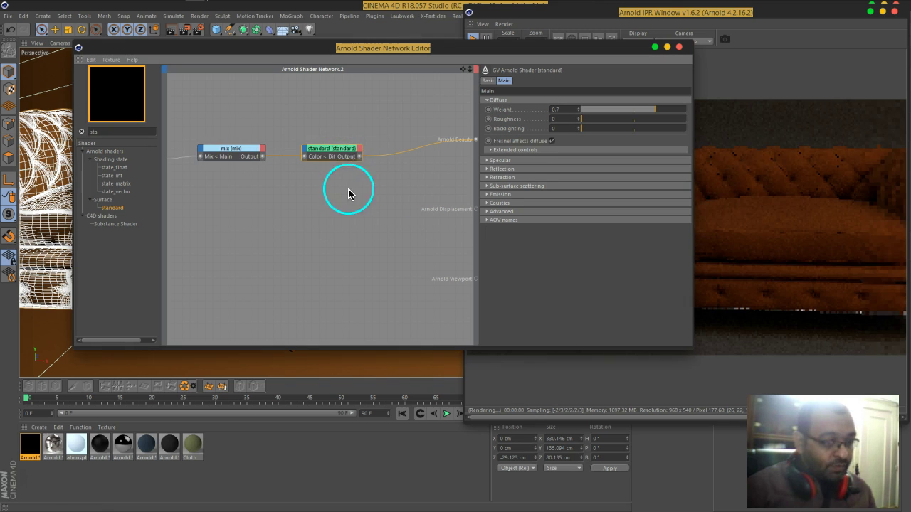
Step: Spread out the noise, mix and standard nodes so the whole chain fits in the network view
left_click_drag(338, 152, 407, 143)
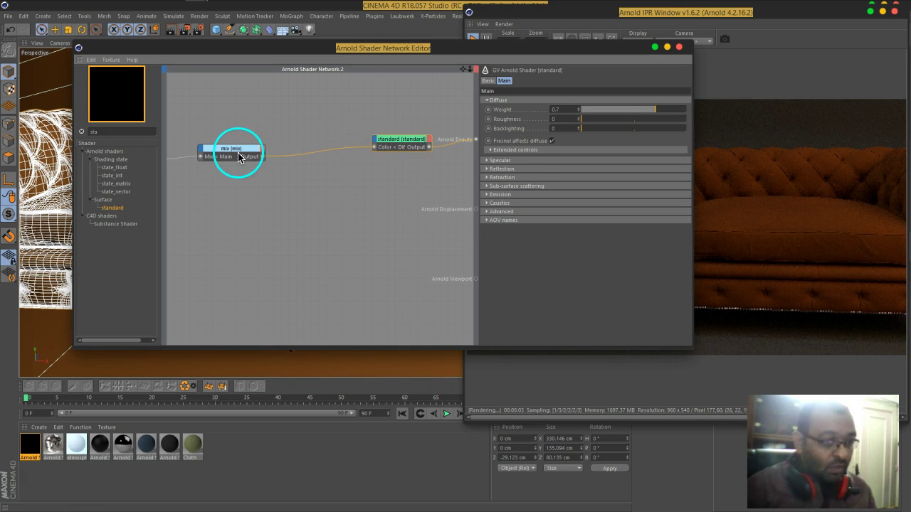
left_click_drag(239, 148, 291, 145)
middle_click_drag(239, 176, 291, 177)
left_click_drag(194, 153, 254, 156)
middle_click_drag(351, 177, 290, 193)
left_click_drag(366, 158, 389, 140)
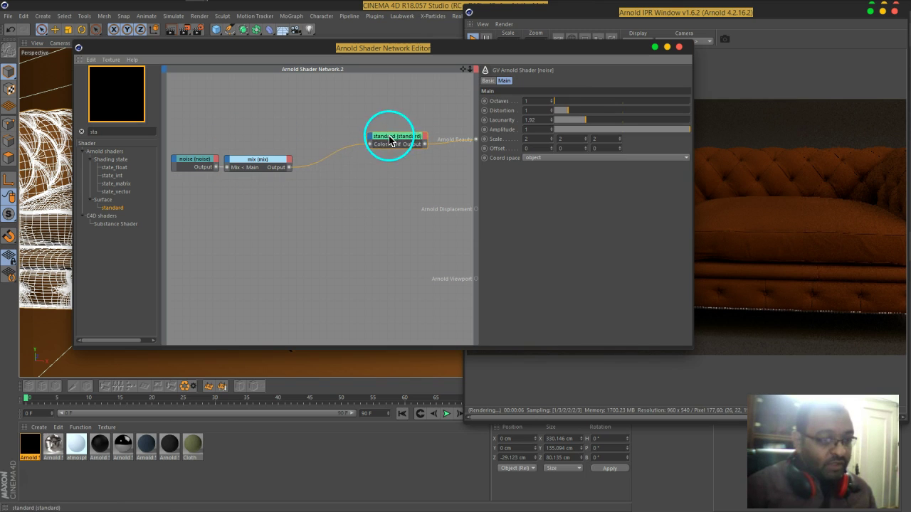
left_click_drag(266, 166, 316, 141)
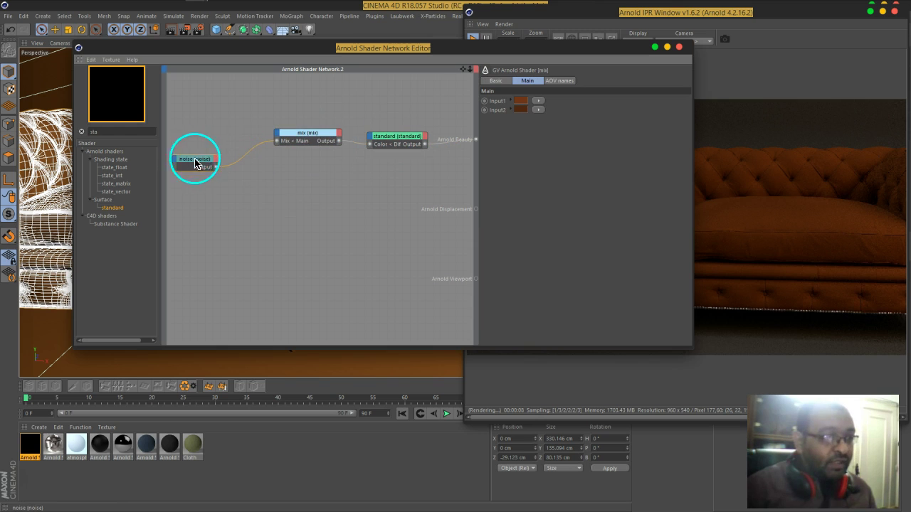
Step: Move the network editor clear of the sofa in the IPR preview and line up the noise and mix nodes beside the standard shader
left_click(196, 163)
left_click_drag(415, 53, 198, 57)
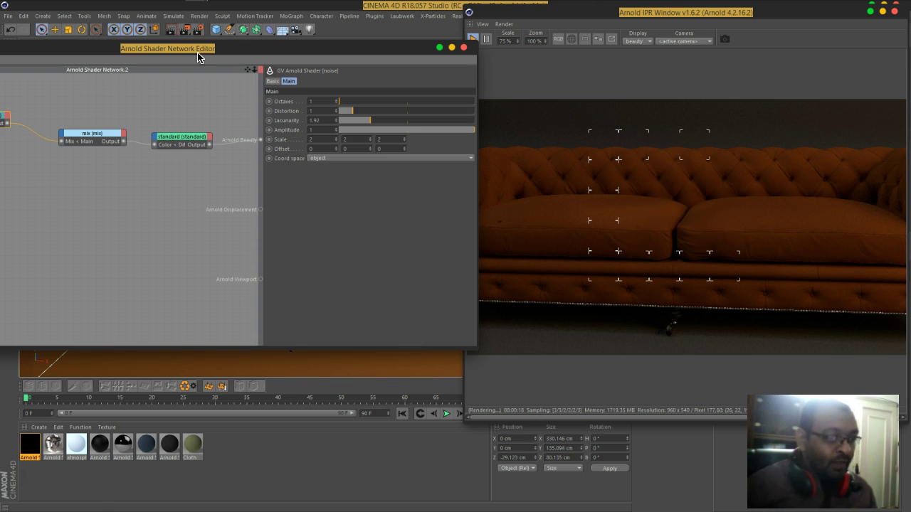
left_click_drag(198, 58, 247, 52)
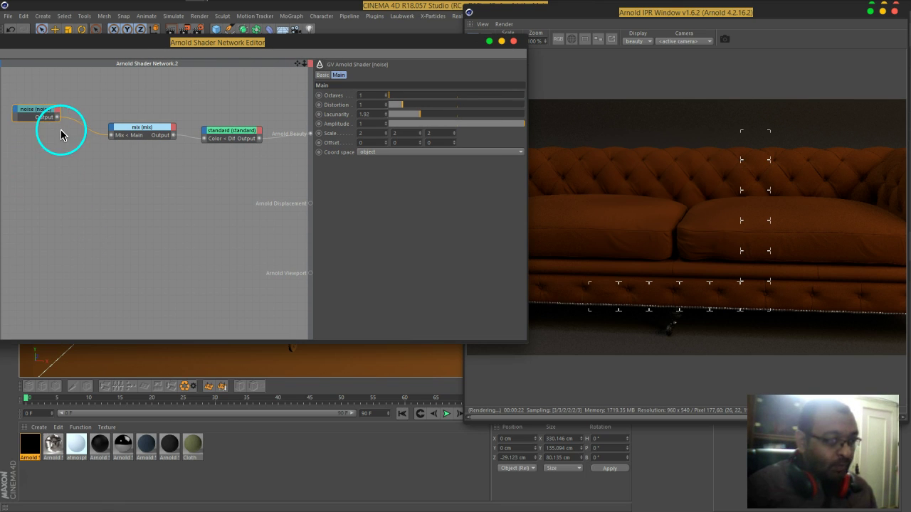
left_click_drag(47, 116, 61, 136)
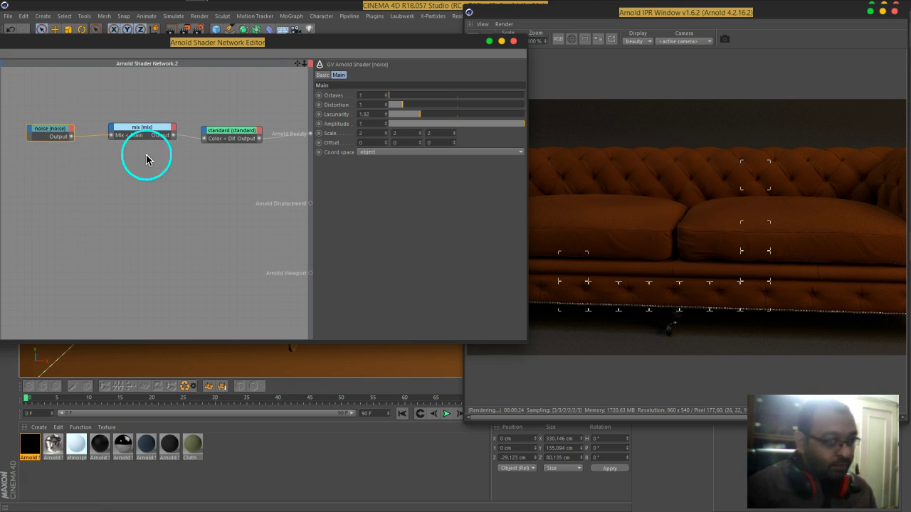
left_click(140, 143)
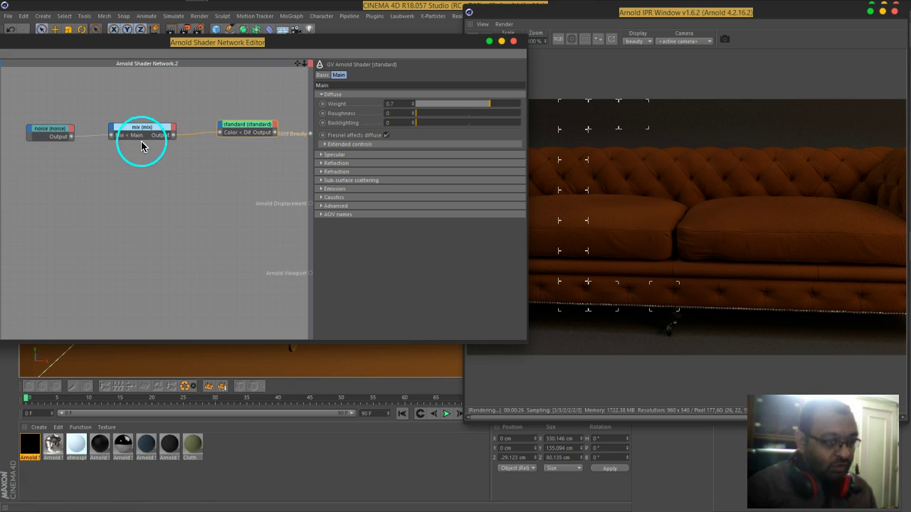
left_click_drag(143, 133, 166, 122)
left_click_drag(63, 132, 97, 114)
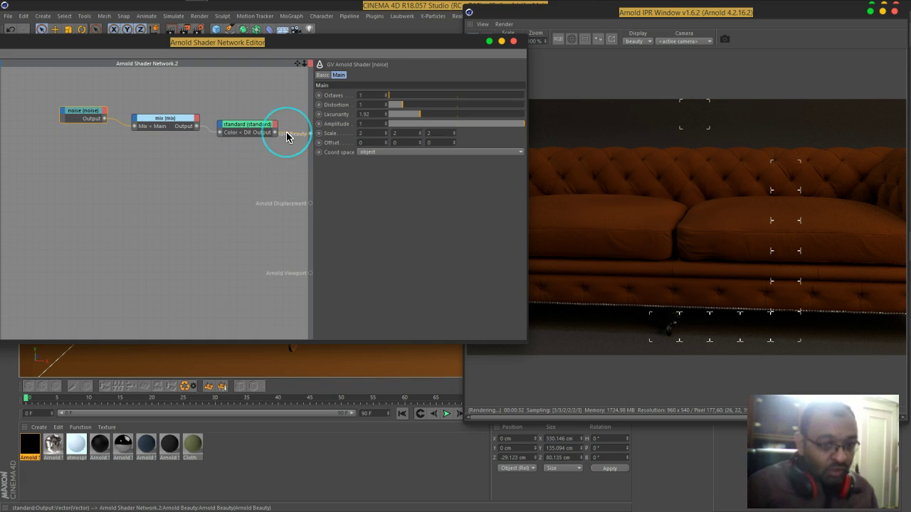
left_click(735, 242)
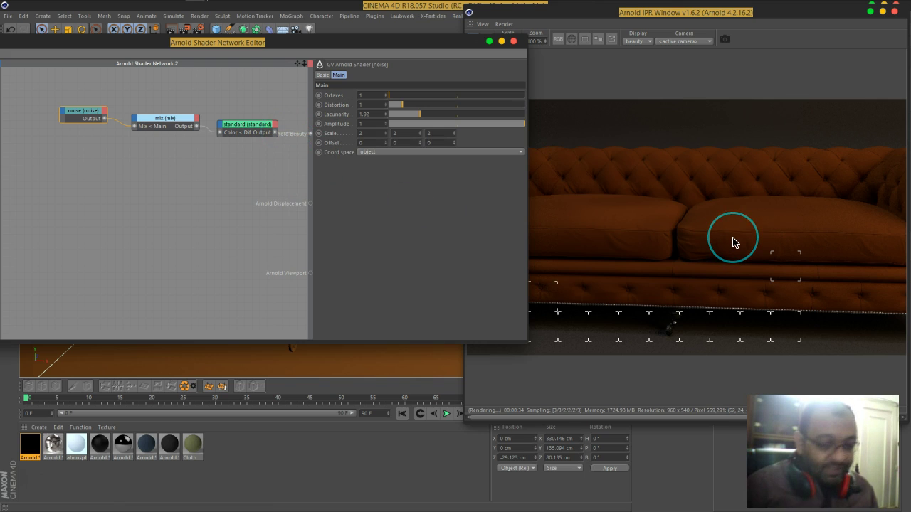
Step: Set the standard shader's Diffuse weight to 0.8 and its Specular weight to 1 with Fresnel enabled
left_click(247, 128)
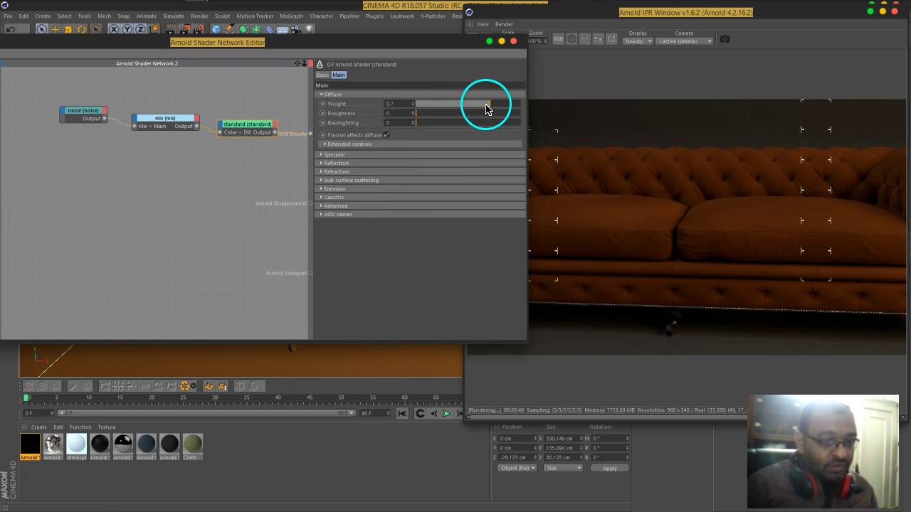
left_click_drag(493, 106, 501, 106)
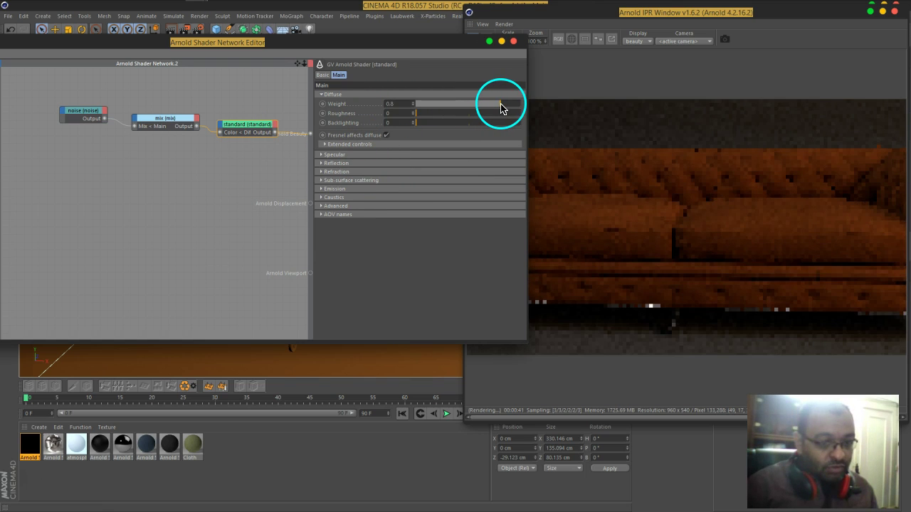
left_click(361, 155)
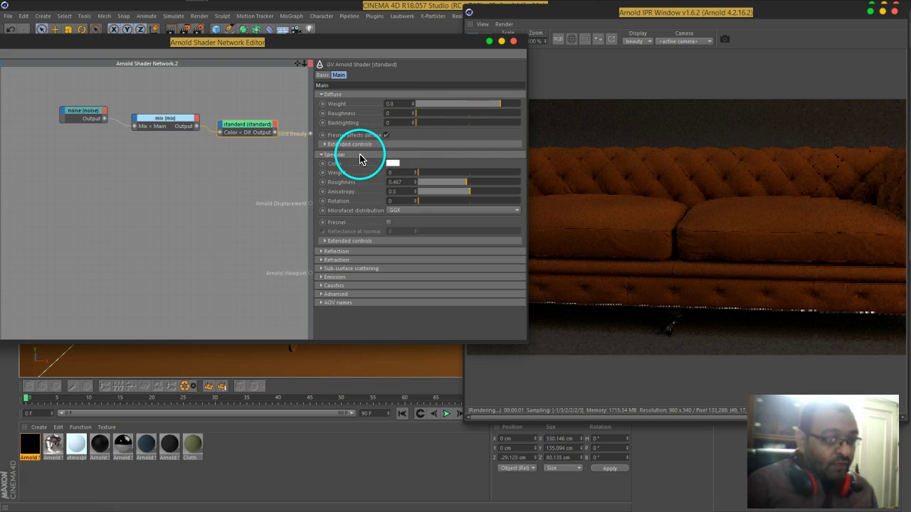
left_click_drag(421, 175, 545, 178)
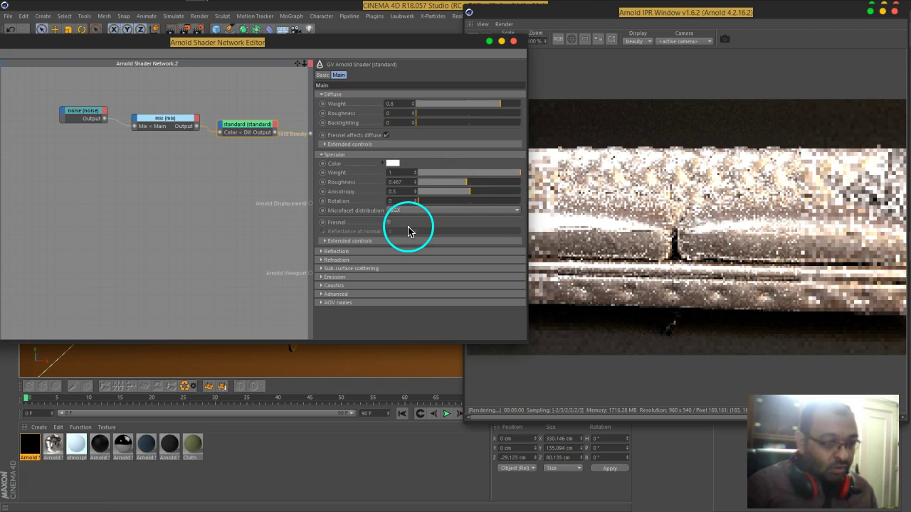
left_click(389, 222)
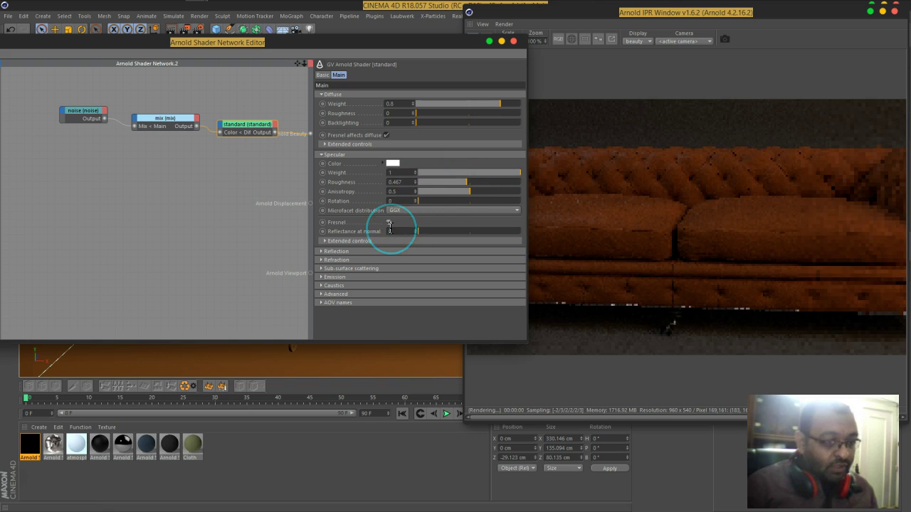
Step: Enable Fresnel use IOR in the Refraction settings and lower the Specular roughness to 0.16
left_click(338, 260)
left_click(352, 317)
left_click_drag(395, 321, 395, 321)
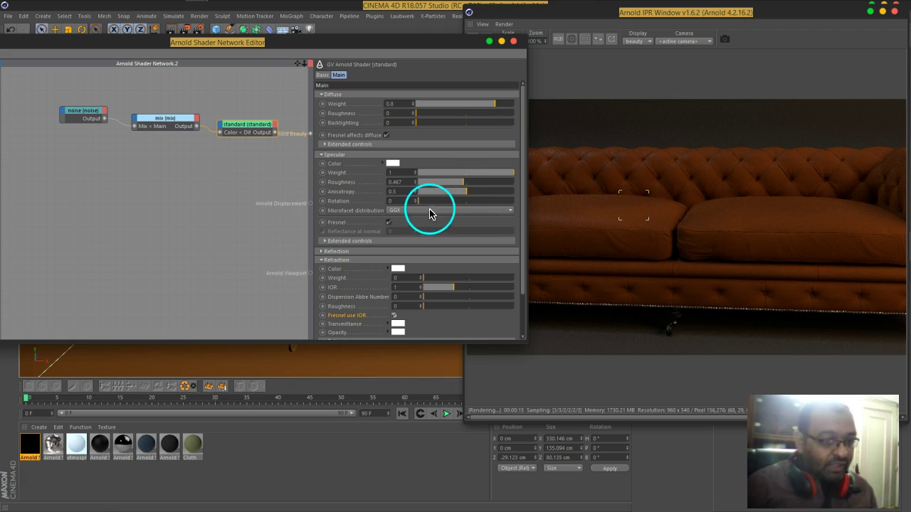
left_click_drag(459, 187, 435, 185)
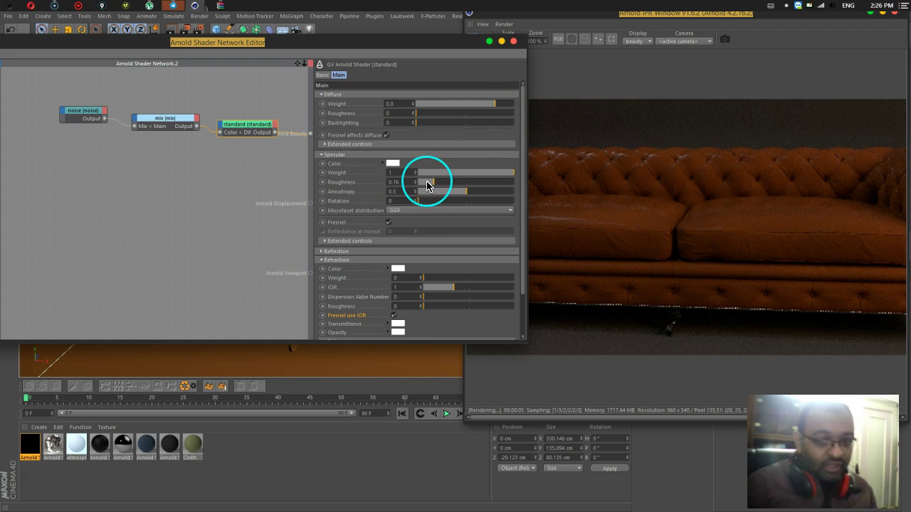
left_click(420, 180)
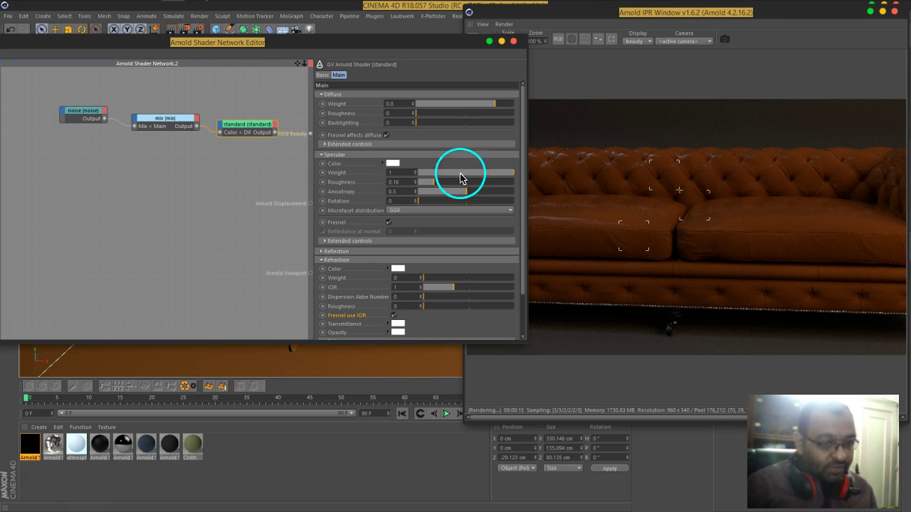
Step: Examine the specular highlights on the sofa's tufted backrest up close in the IPR preview
left_click_drag(242, 48, 435, 280)
left_click_drag(227, 173, 212, 146, "alt")
scroll(217, 137, "up", 7)
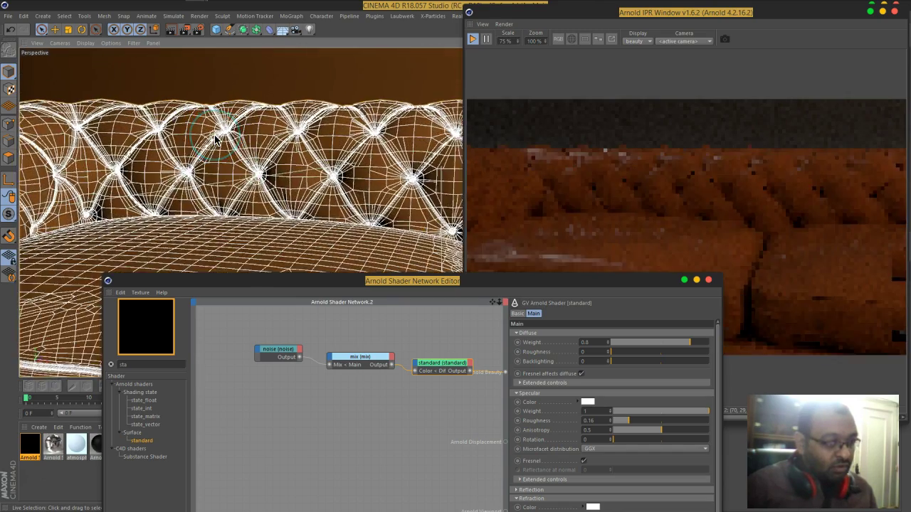
left_click_drag(325, 173, 301, 163, "alt")
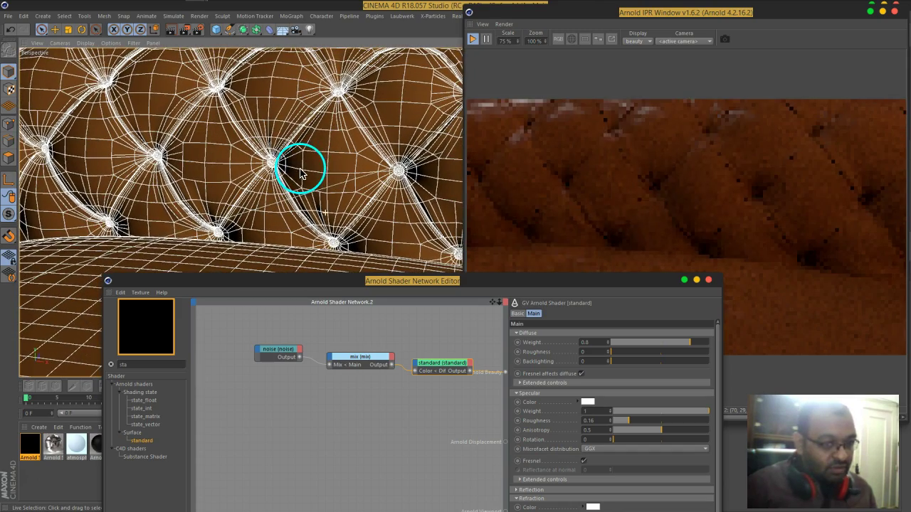
left_click_drag(545, 284, 296, 40)
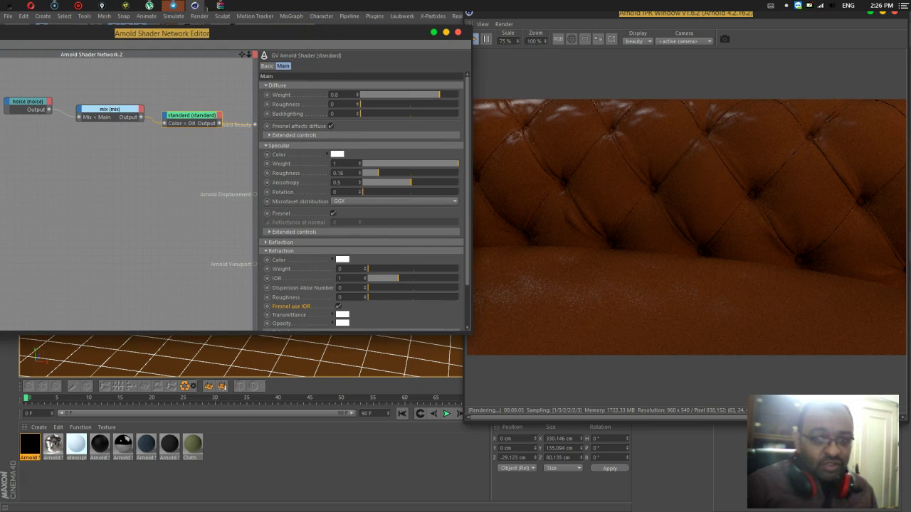
left_click(576, 247)
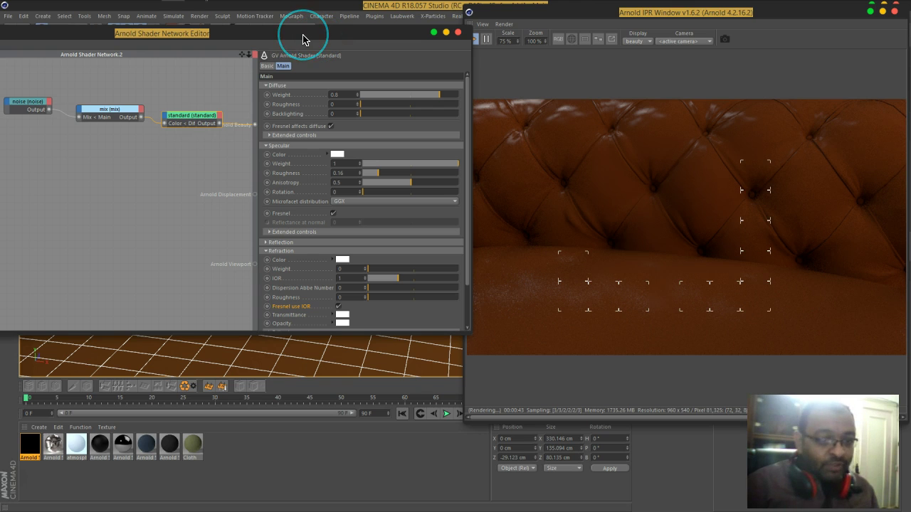
Step: Find the image shader with the search term "ima" and add it to the network below the existing nodes
left_click_drag(302, 39, 533, 59)
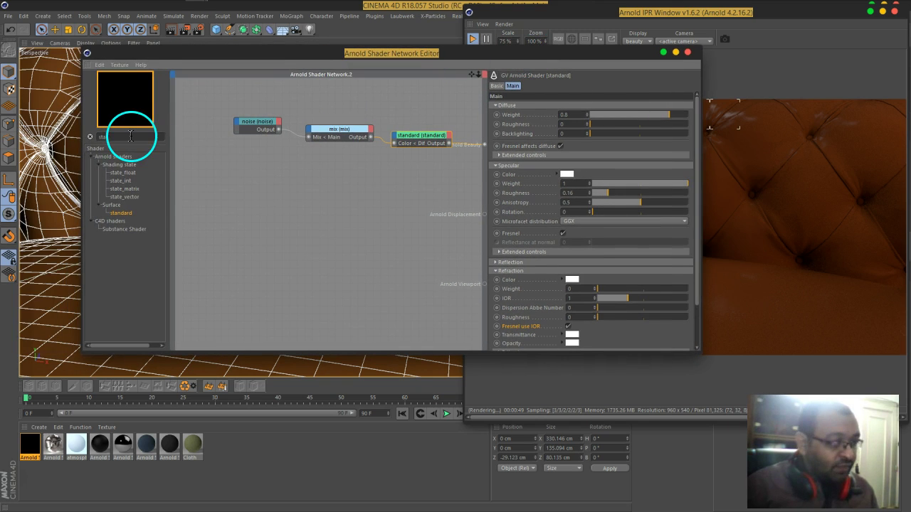
key("BackSpace")
key("BackSpace")
key("BackSpace")
type("ima")
left_click(112, 177)
left_click_drag(114, 176, 307, 211)
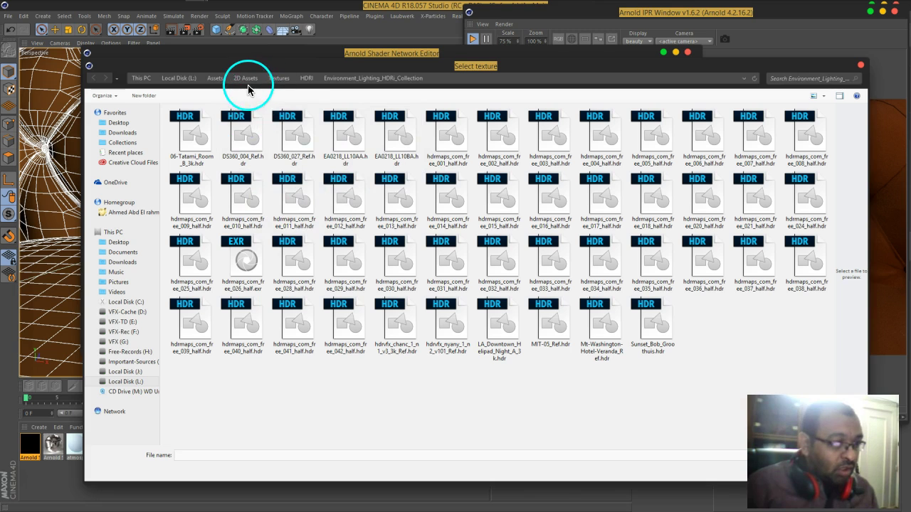
Step: Search the Textures folder for "leath" to find a leather image for the image shader
left_click(277, 78)
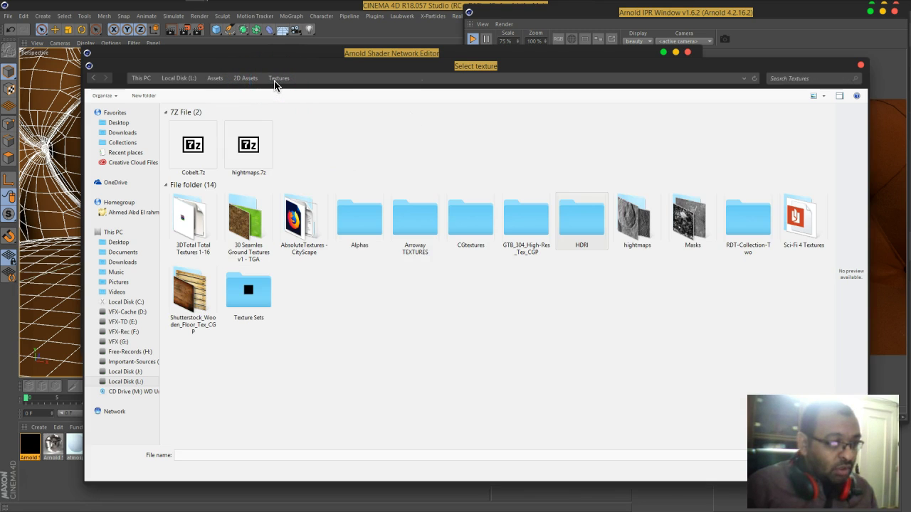
left_click(775, 79)
left_click(775, 90)
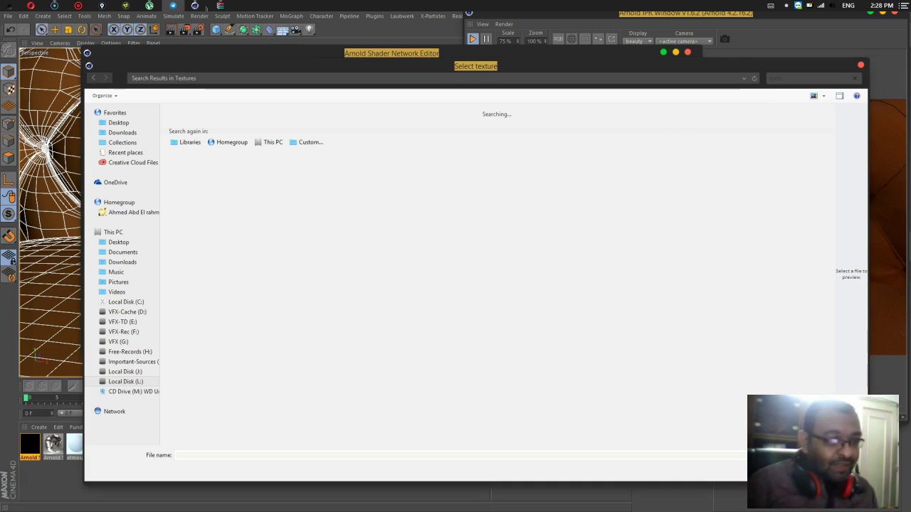
left_click(657, 290)
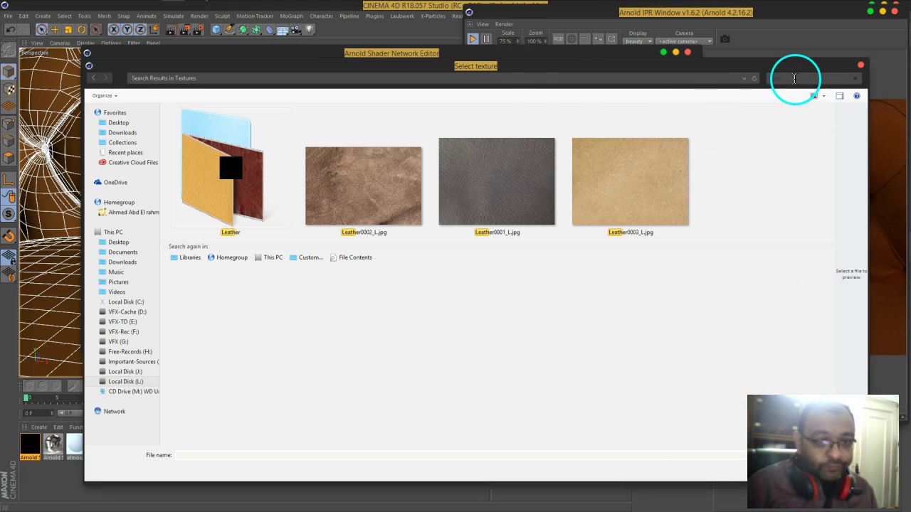
left_click_drag(474, 67, 422, 29)
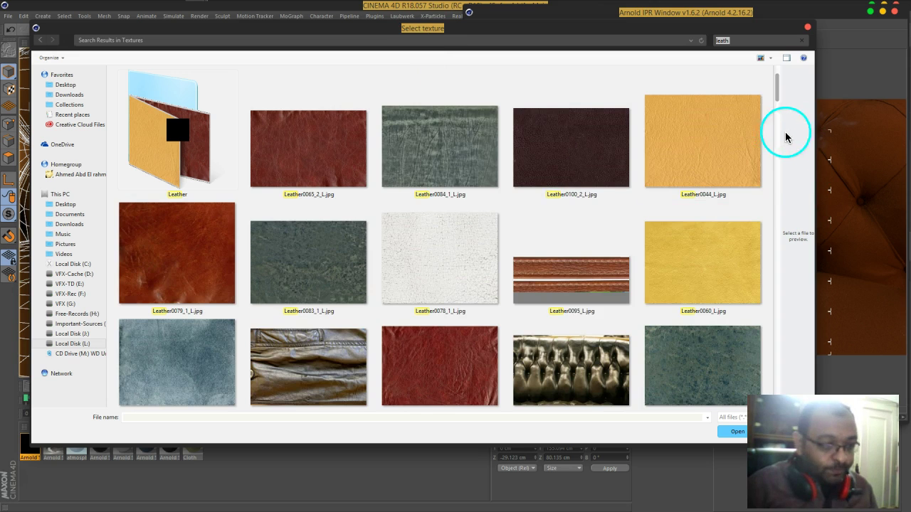
Step: Enlarge the file preview area and browse the leather texture search results for a suitable surface
left_click_drag(774, 98, 780, 124)
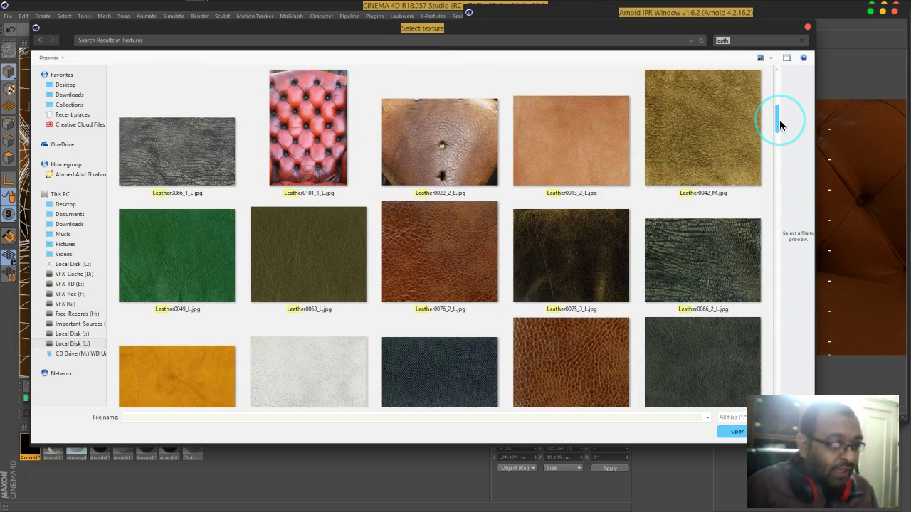
left_click_drag(777, 122, 586, 203)
left_click_drag(582, 155, 577, 407)
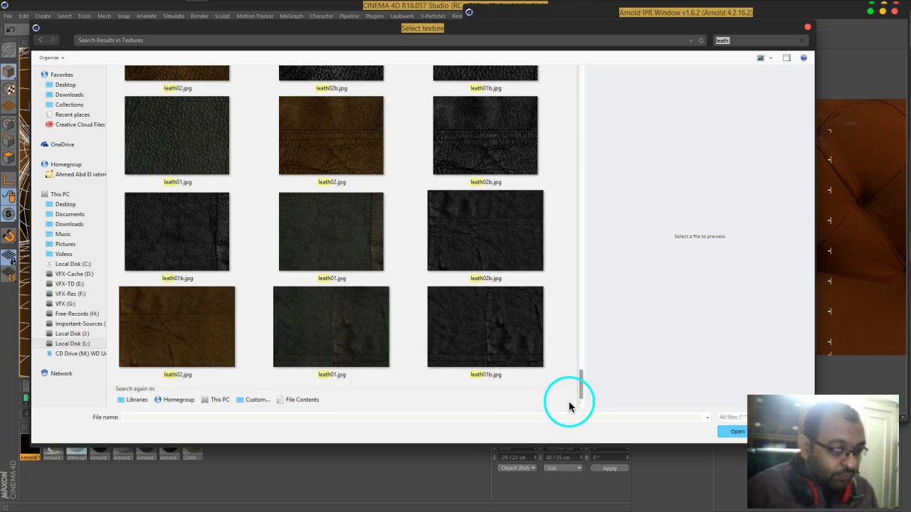
scroll(559, 379, "up", 10)
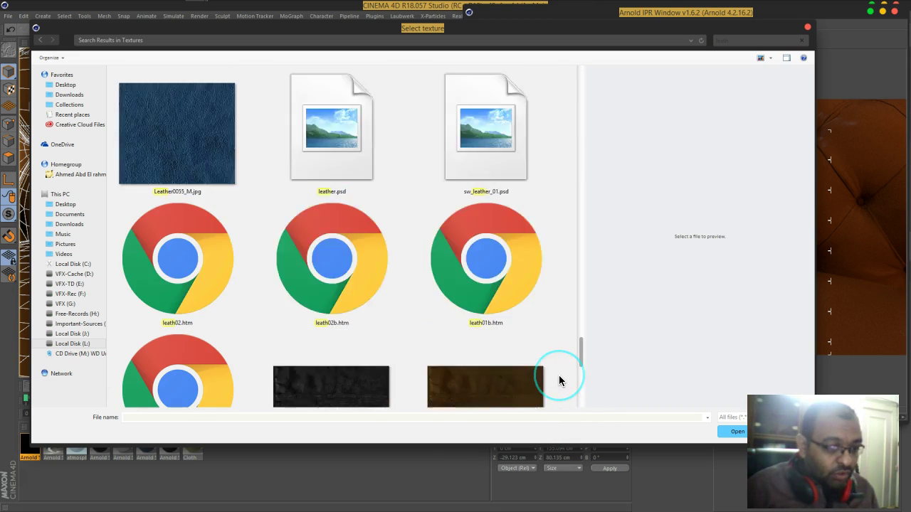
scroll(560, 381, "up", 10)
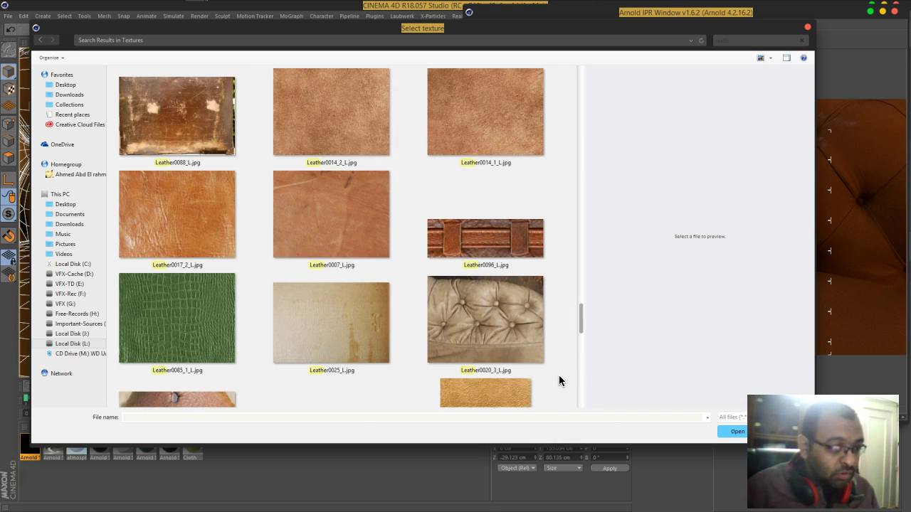
scroll(559, 375, "up", 8)
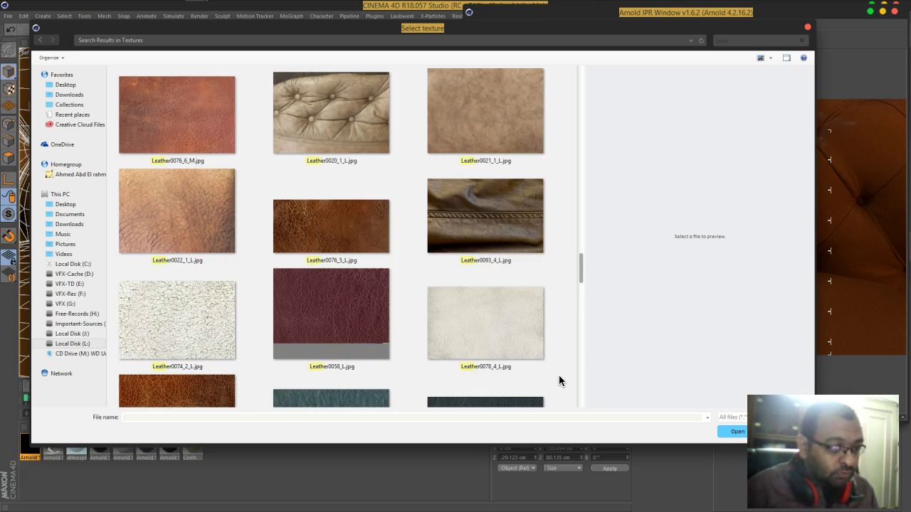
scroll(560, 377, "down", 3)
Step: Preview the light leather textures Leather0078_4_L, Leather0074_2_L, Leather0078_3_L and Leather0074_1_L to compare their grain and cracks
left_click(474, 178)
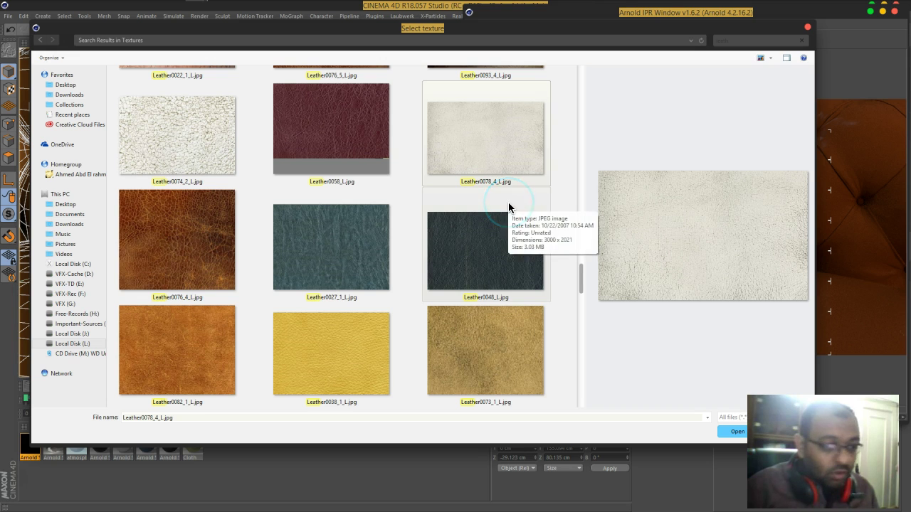
left_click(213, 150)
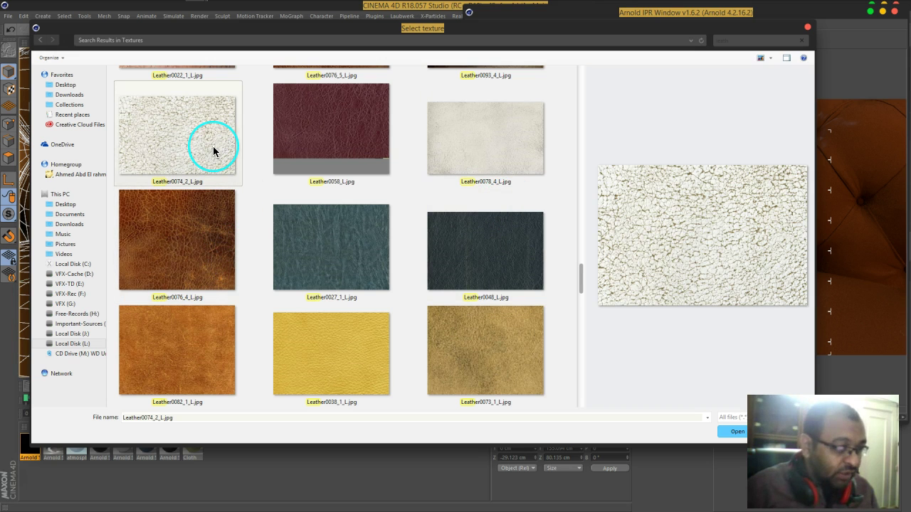
scroll(220, 179, "up", 3)
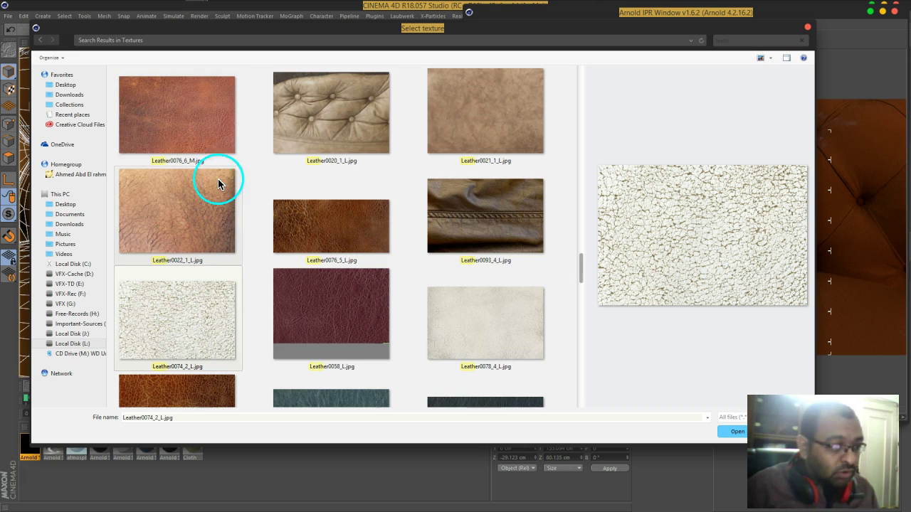
scroll(218, 208, "down", 5)
scroll(221, 200, "up", 5)
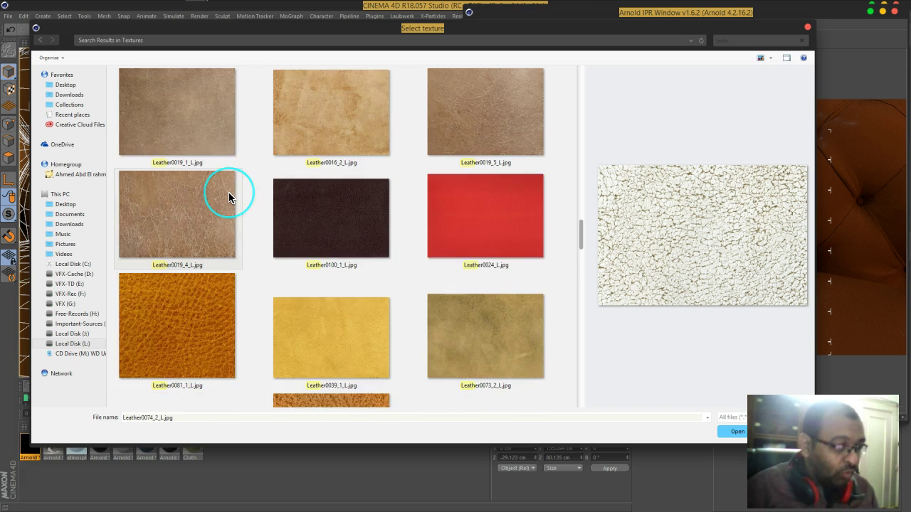
scroll(229, 198, "up", 3)
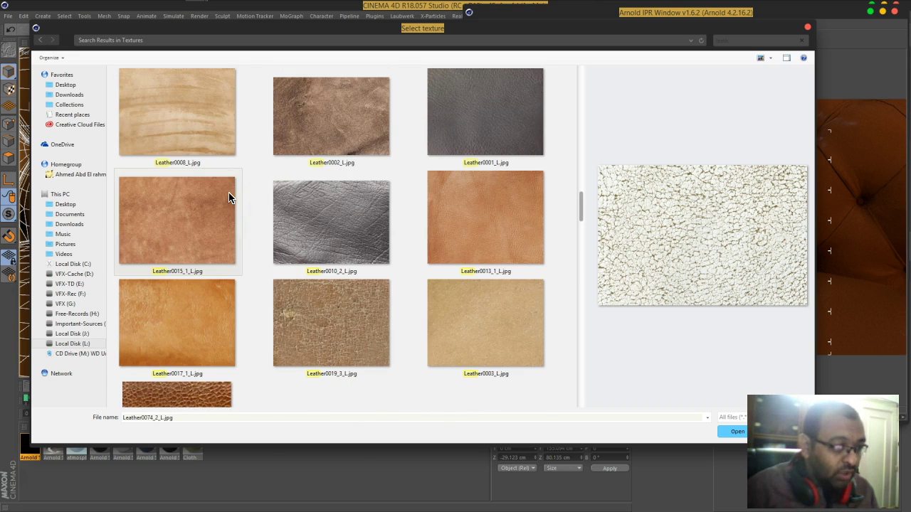
scroll(228, 197, "up", 3)
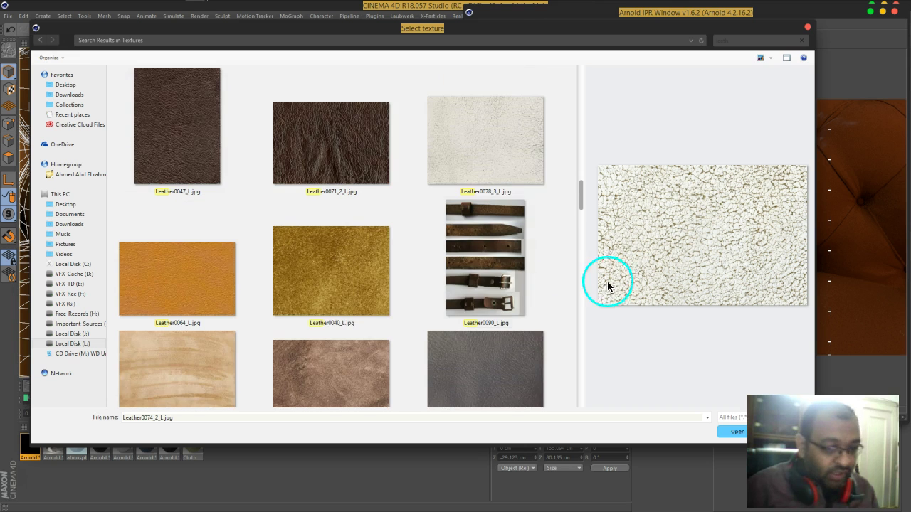
left_click(505, 157)
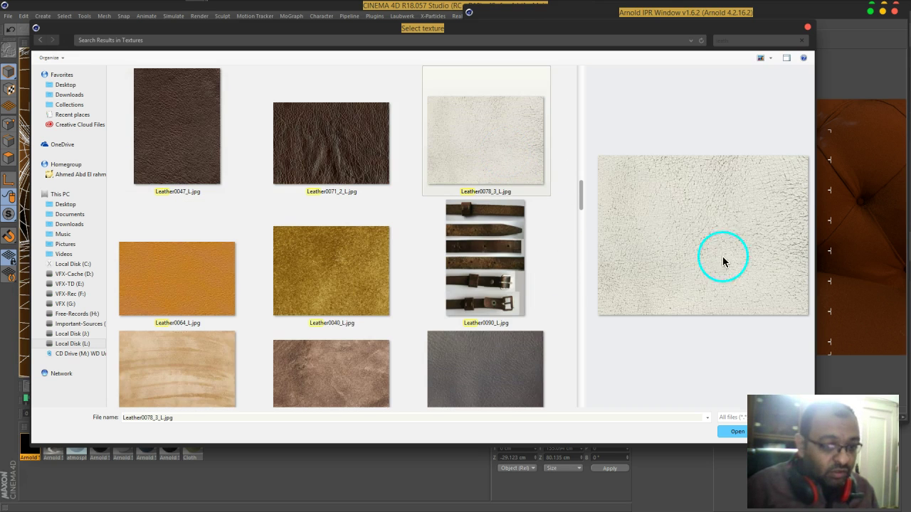
scroll(471, 214, "up", 1)
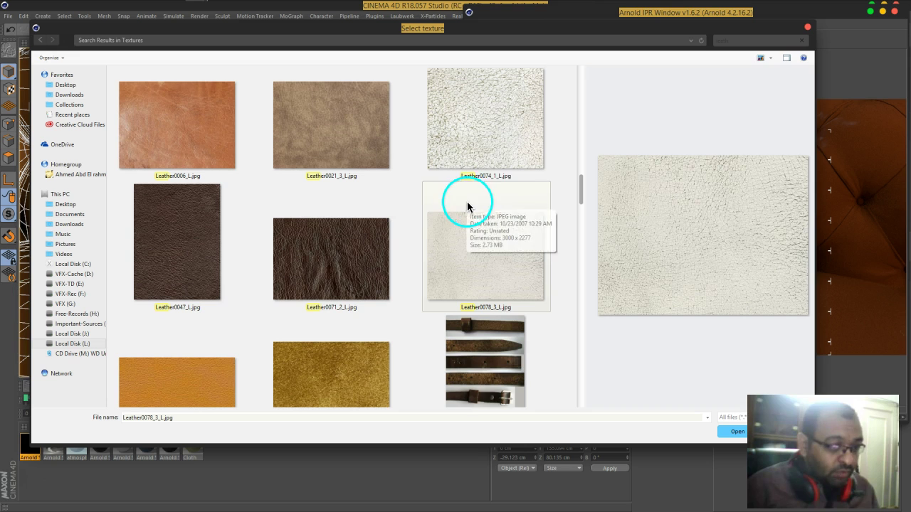
left_click(478, 160)
scroll(478, 157, "up", 4)
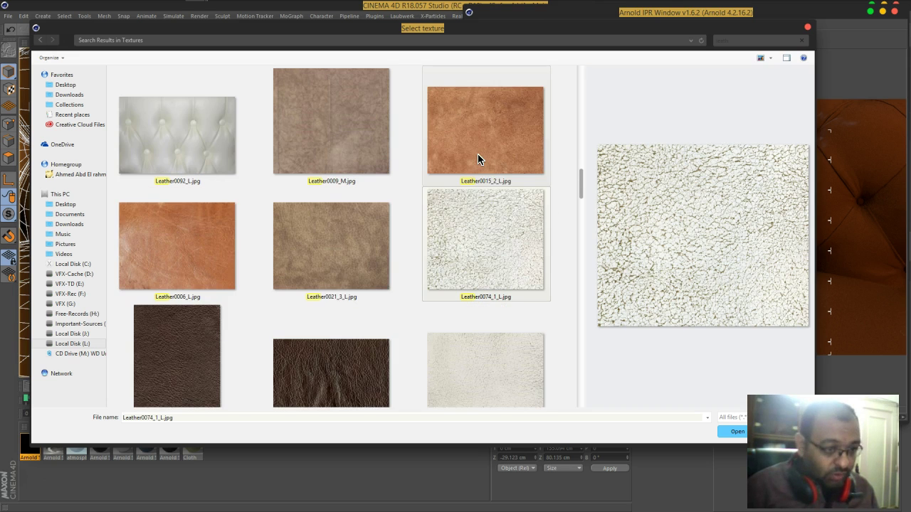
scroll(439, 169, "up", 1)
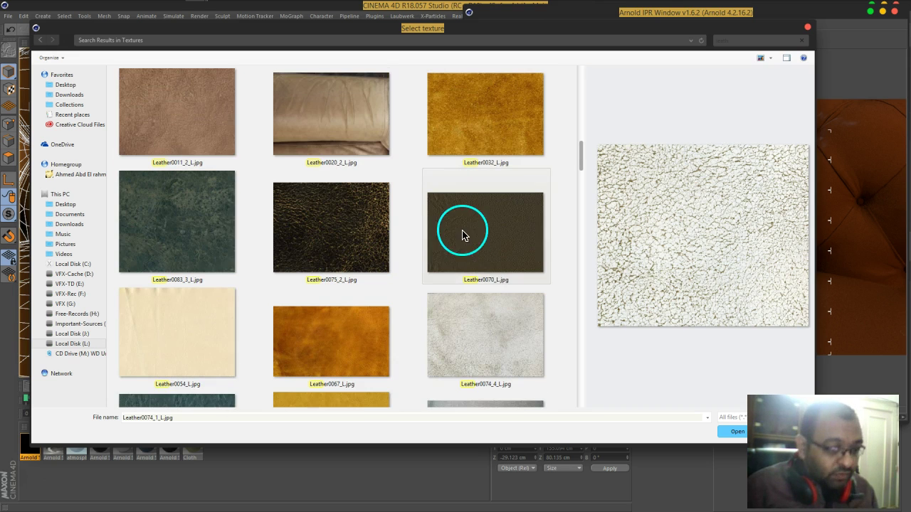
Step: Load Leather0074_4_L.jpg into the image shader and create a copy of it at the project location
left_click(478, 309)
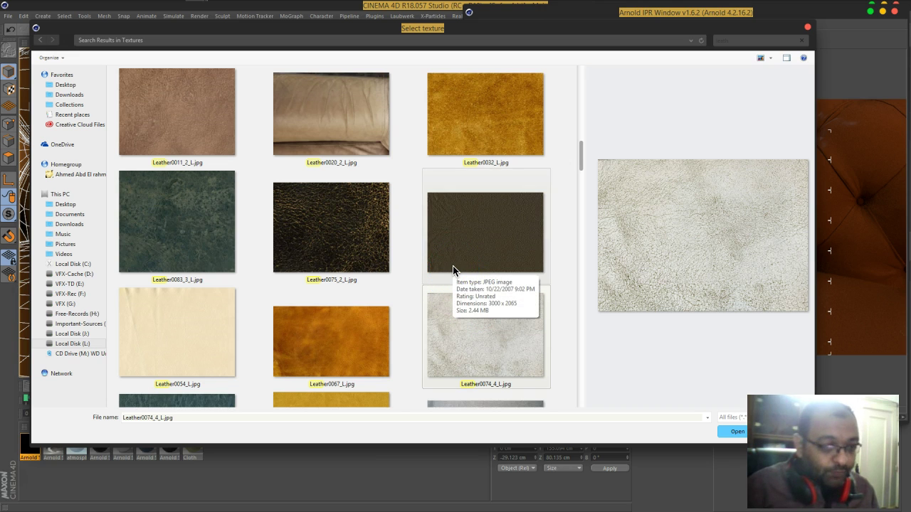
left_click(478, 317)
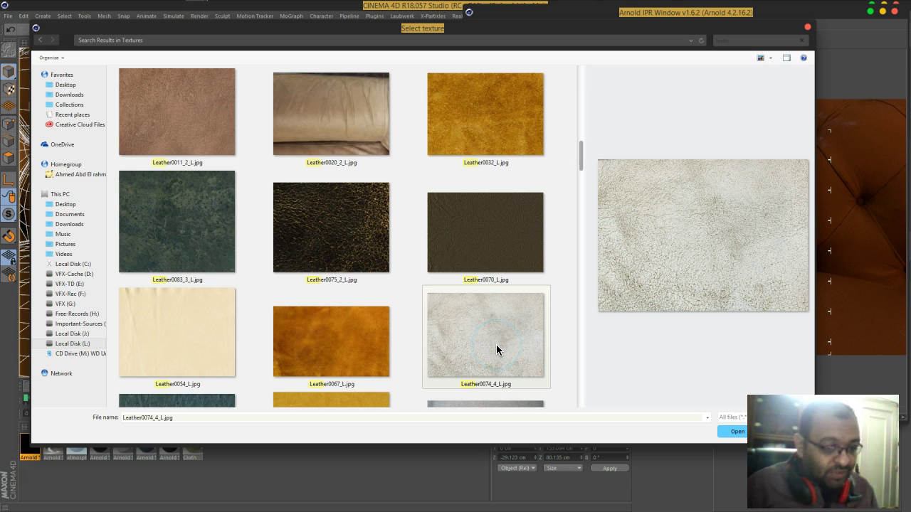
left_click(738, 431)
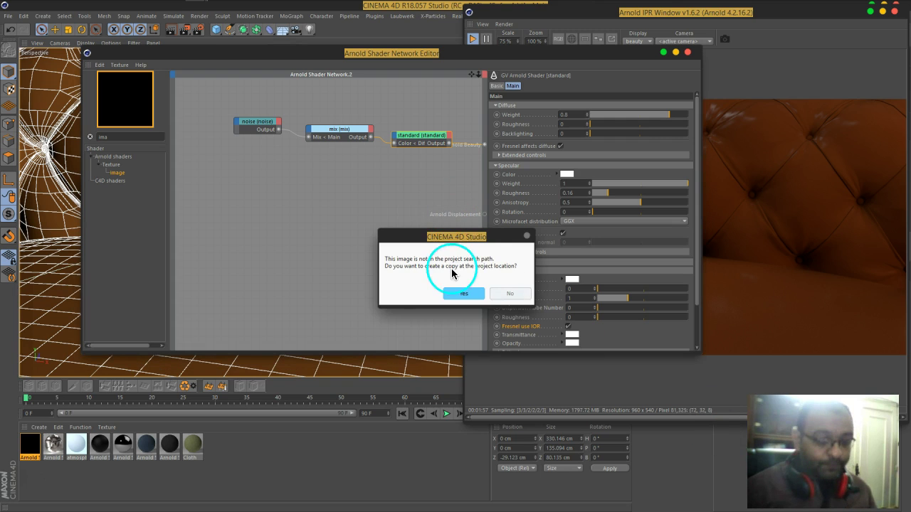
left_click(462, 292)
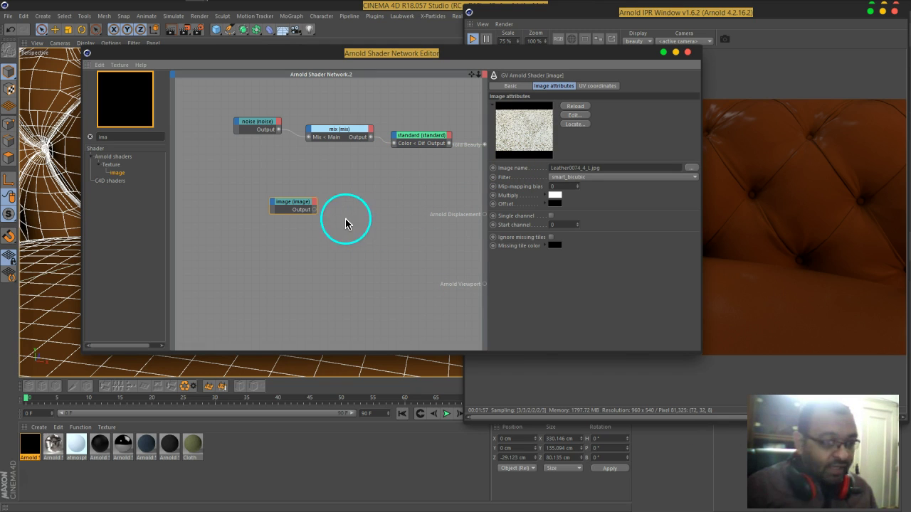
Step: Connect the image node's output to Arnold Beauty and inspect the leather texture across the whole sofa in the IPR
left_click_drag(314, 210, 485, 146)
left_click_drag(537, 60, 444, 59)
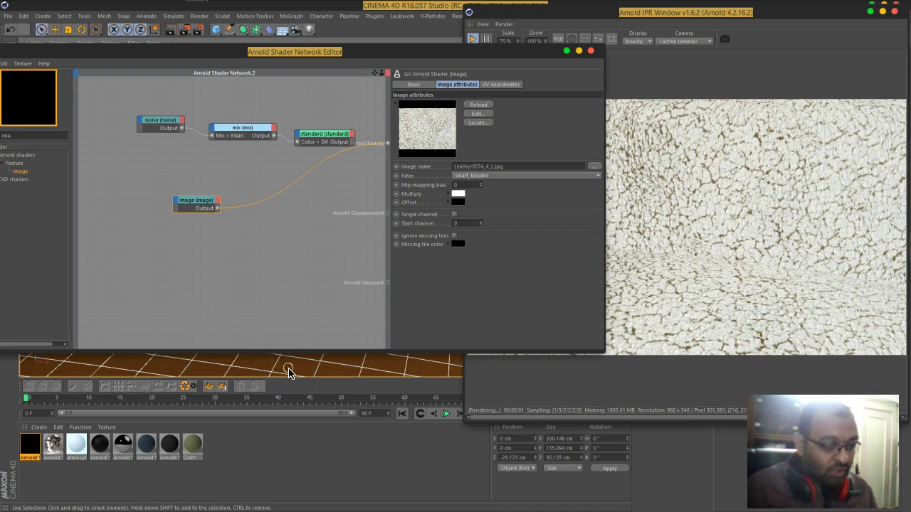
scroll(288, 369, "down", 4)
left_click(368, 368)
left_click_drag(368, 368, 406, 237, "alt")
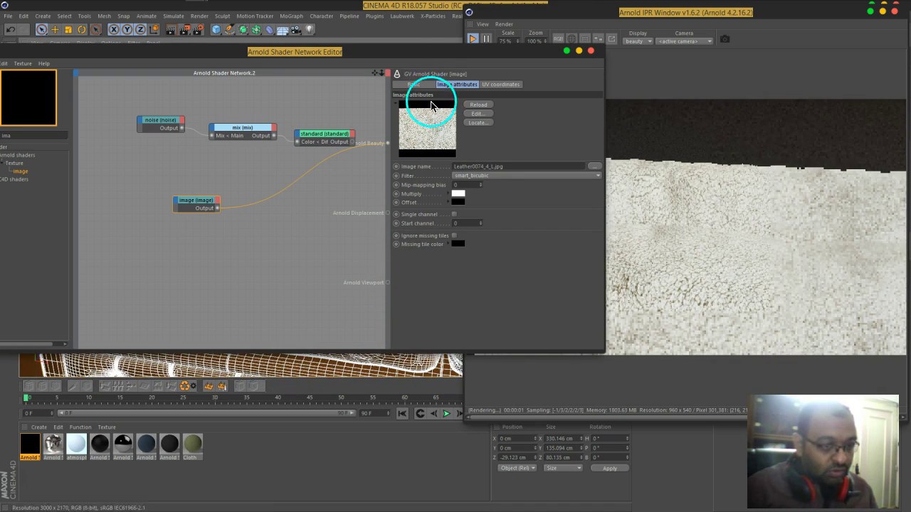
left_click_drag(427, 55, 427, 388)
scroll(299, 213, "up", 3)
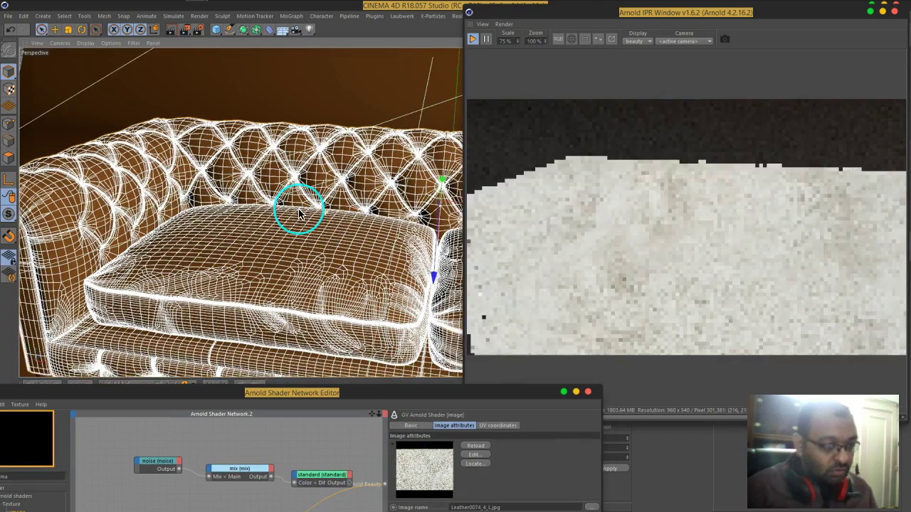
scroll(299, 213, "down", 5)
scroll(315, 234, "up", 2)
left_click_drag(289, 233, 321, 217, "alt")
left_click_drag(427, 389, 335, 40)
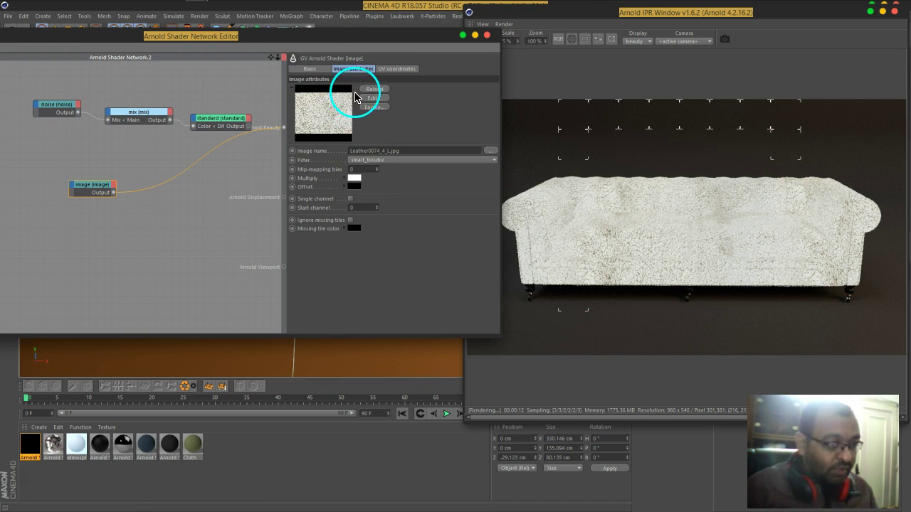
Step: Set the image shader's UV coordinates to Scale U 2 and Scale V 2
left_click(392, 71)
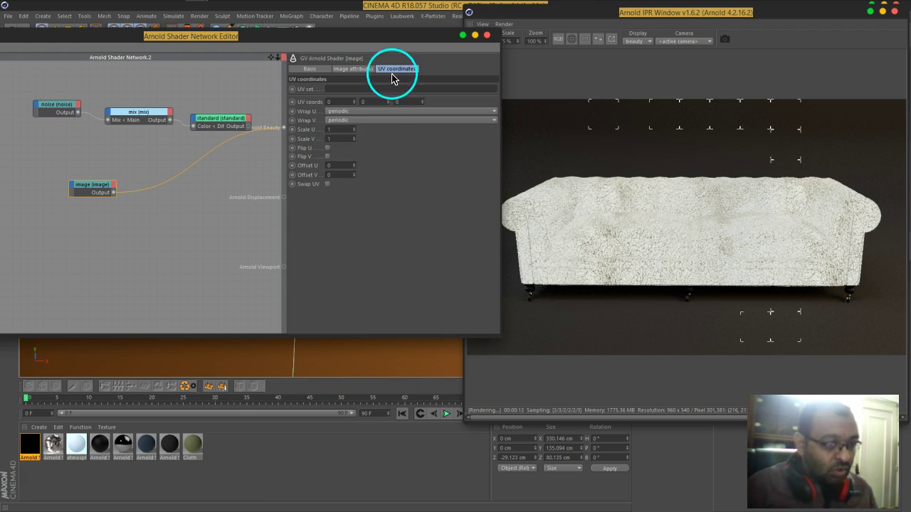
left_click(340, 133)
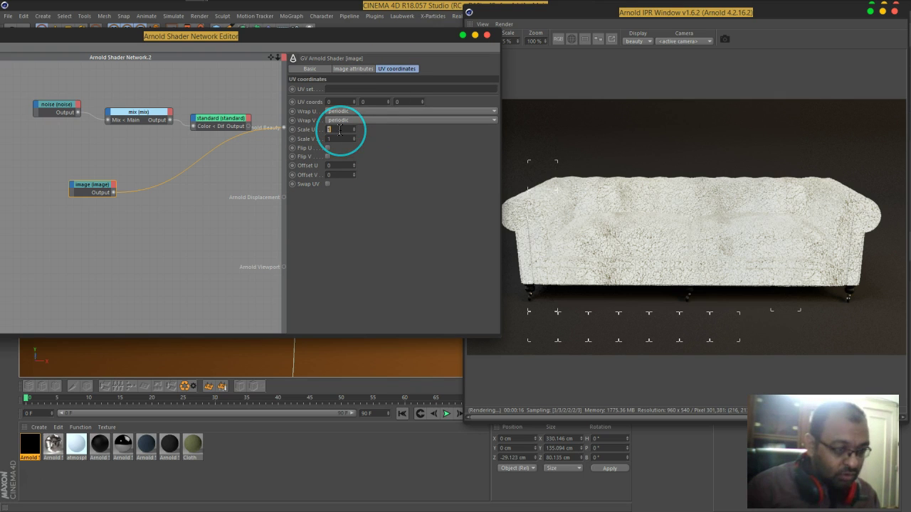
type("2")
key("Return")
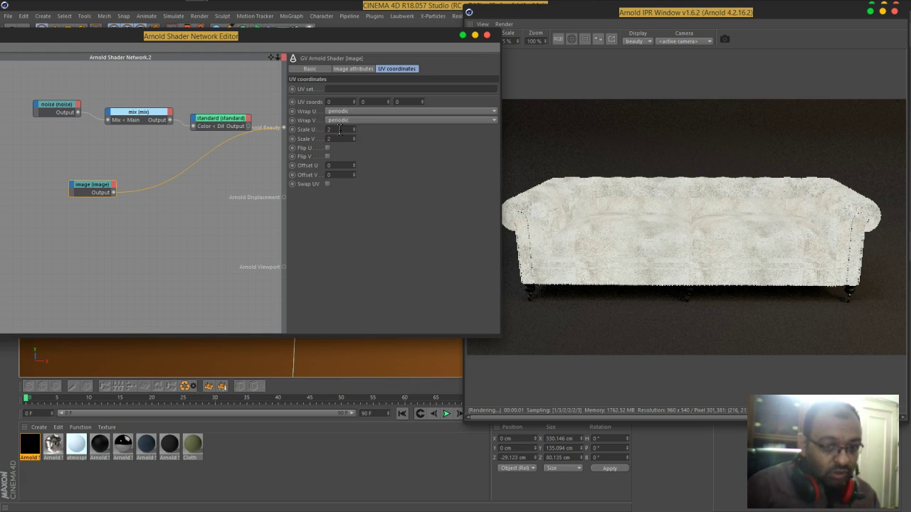
Step: Find the alTriplanar shader with the search term "tri" and add it to the network beside the image node
left_click_drag(261, 37, 428, 64)
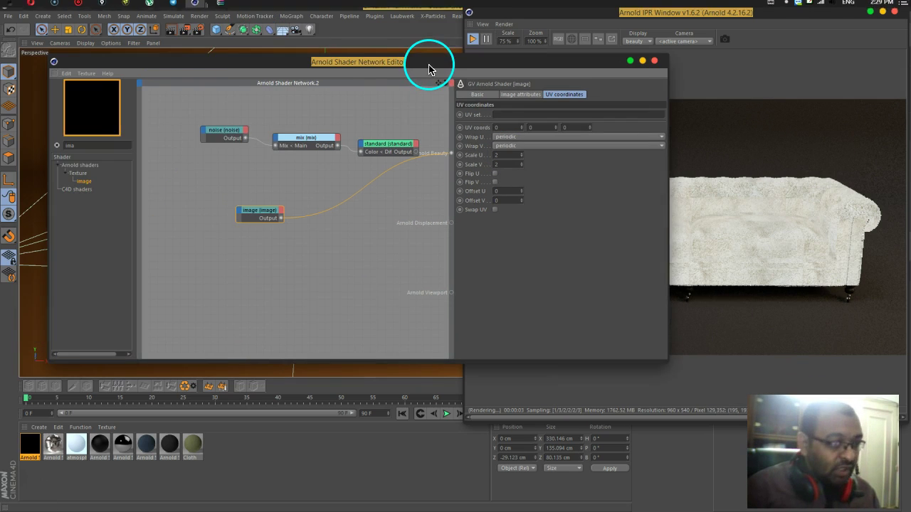
left_click(119, 141)
type("tri")
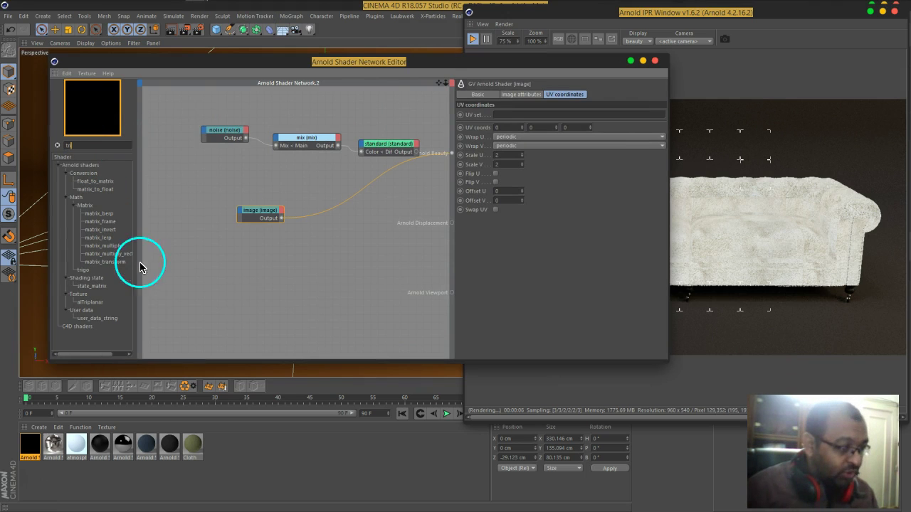
left_click_drag(93, 302, 349, 214)
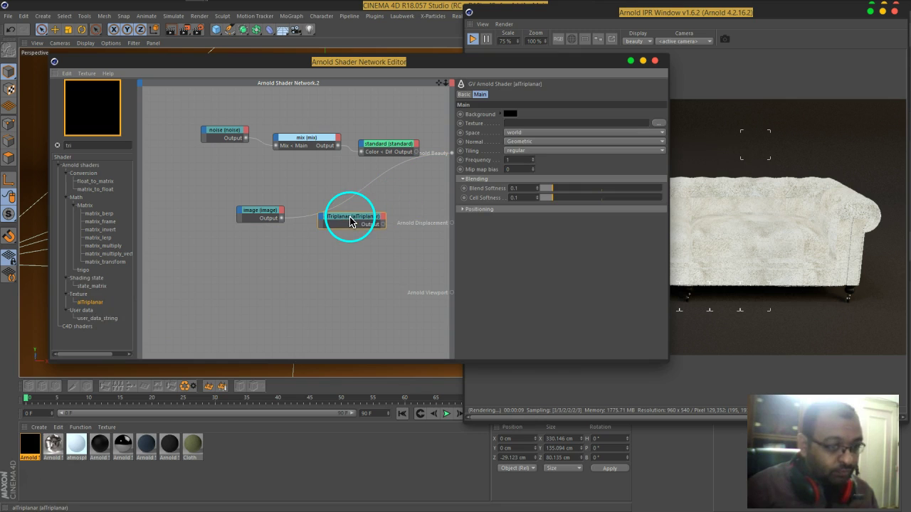
Step: Reuse the image node's file name Leather0074_4_L.jpg as the texture of the alTriplanar shader
left_click(263, 212)
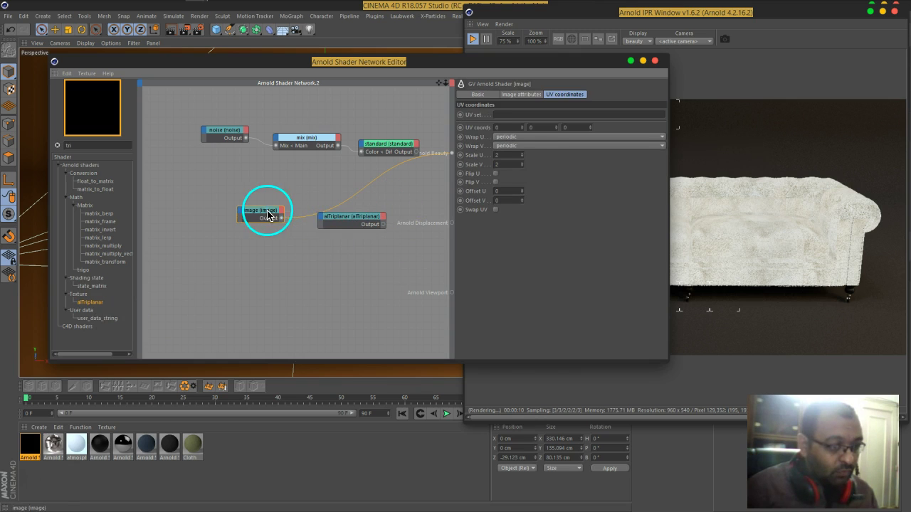
left_click(521, 95)
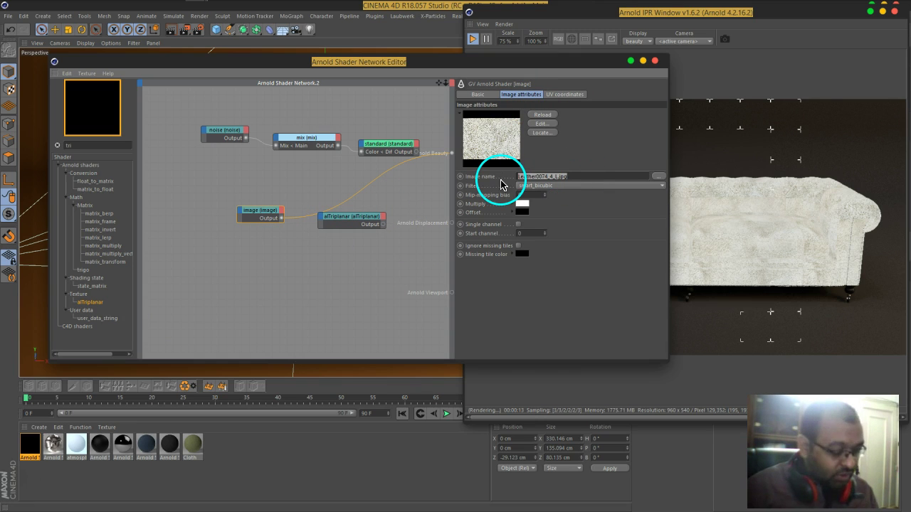
left_click(346, 215)
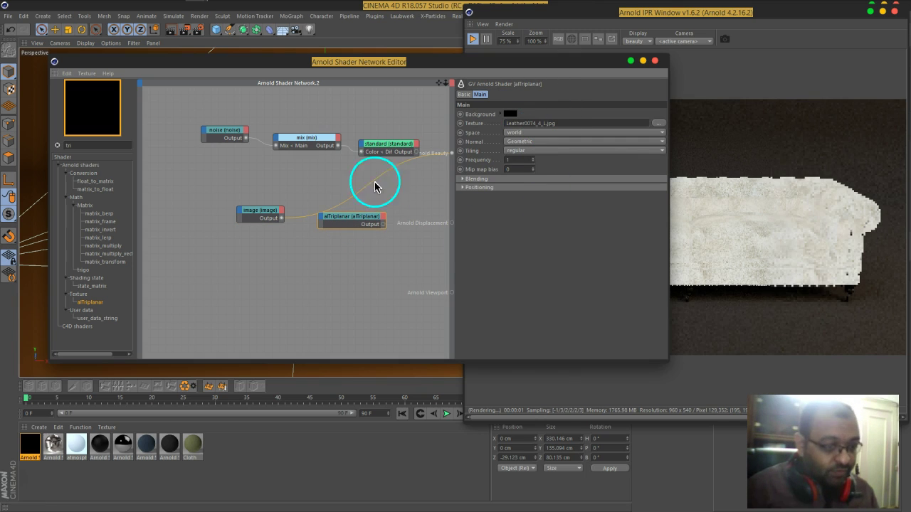
Step: Connect the alTriplanar output to Arnold Beauty and restart the IPR render to check the texture on the sofa
left_click_drag(382, 224, 451, 153)
left_click_drag(528, 66, 339, 67)
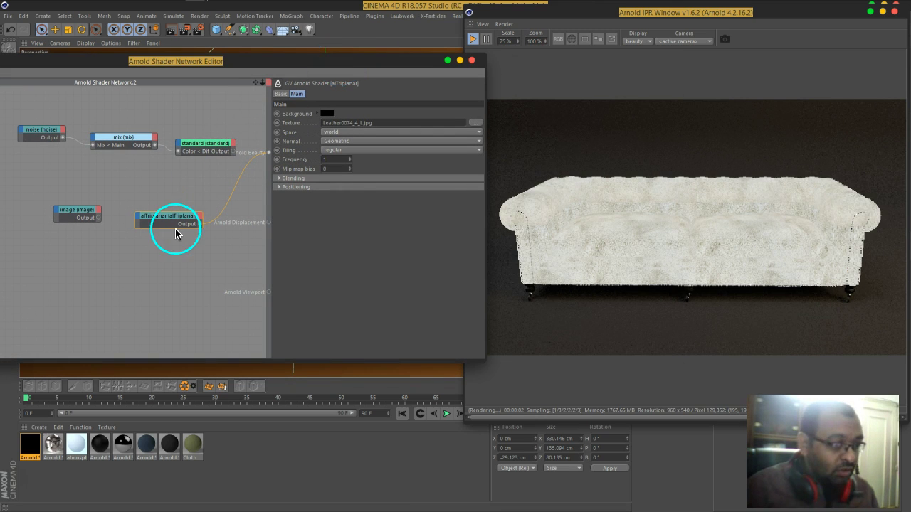
left_click(180, 284)
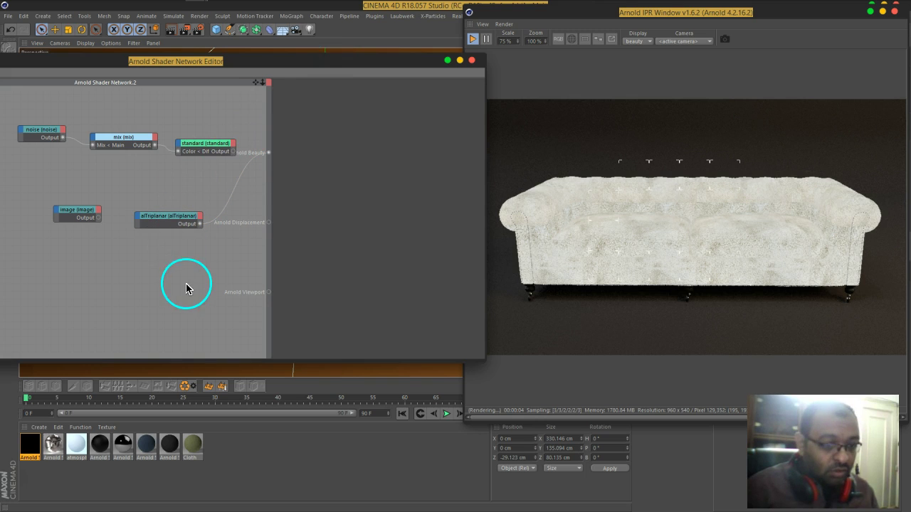
left_click(471, 43)
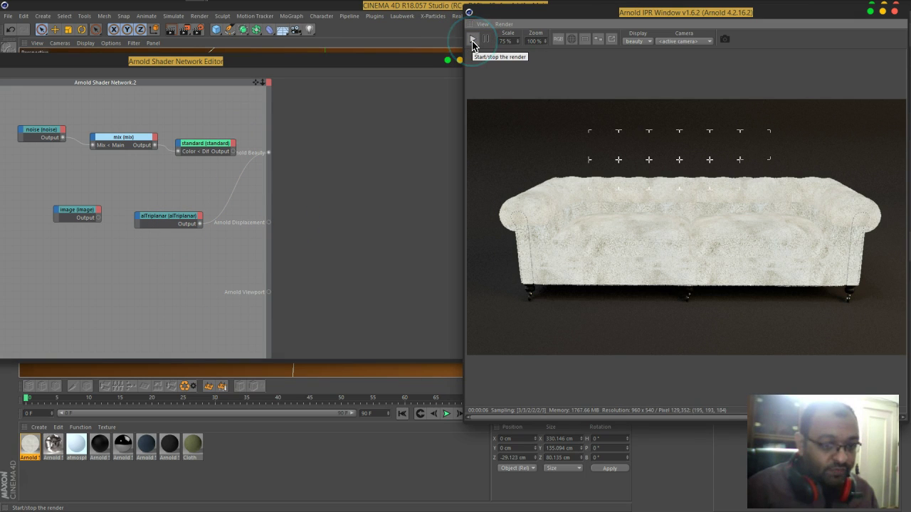
left_click(473, 42)
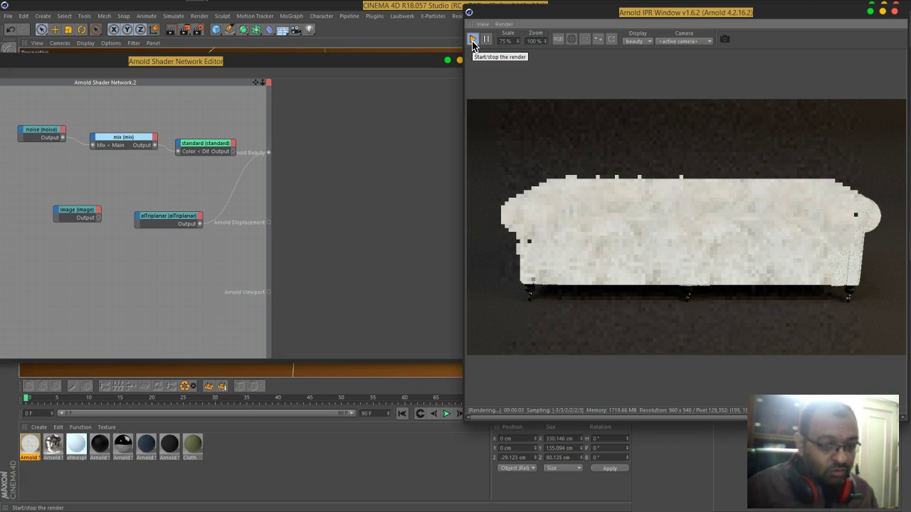
Step: Set the alTriplanar shader's tiling to cellnoise and its frequency to 2
left_click(178, 216)
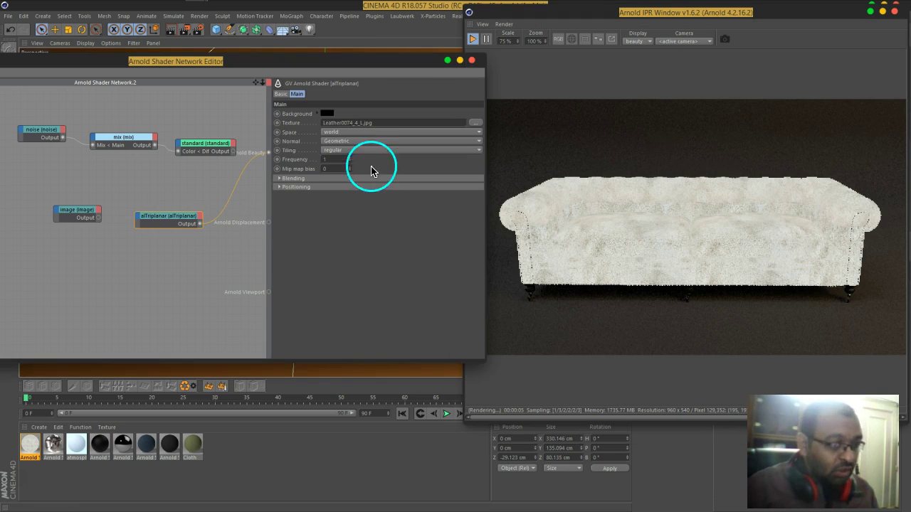
left_click(348, 151)
left_click(343, 171)
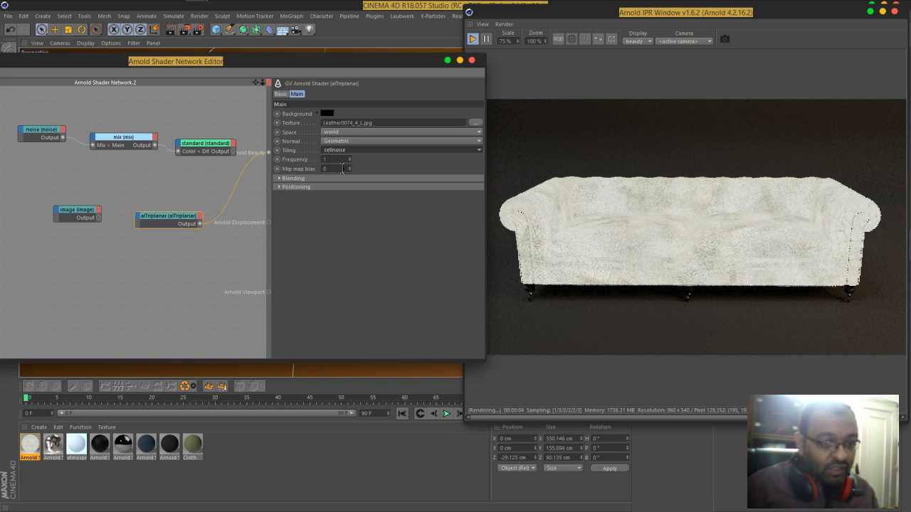
mouse_move(725, 234)
left_mouse_down()
mouse_move(773, 212)
mouse_move(708, 258)
mouse_move(740, 234)
mouse_move(710, 250)
left_mouse_up()
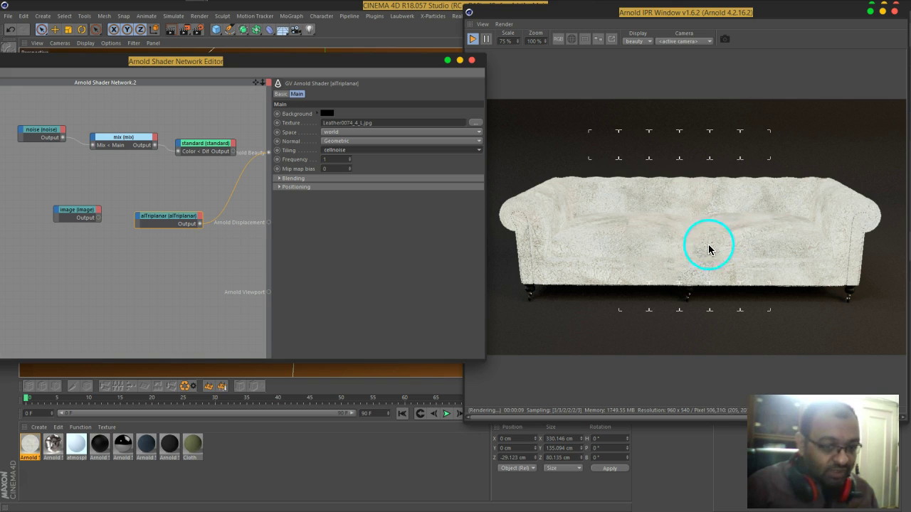
left_click(334, 158)
key("Return")
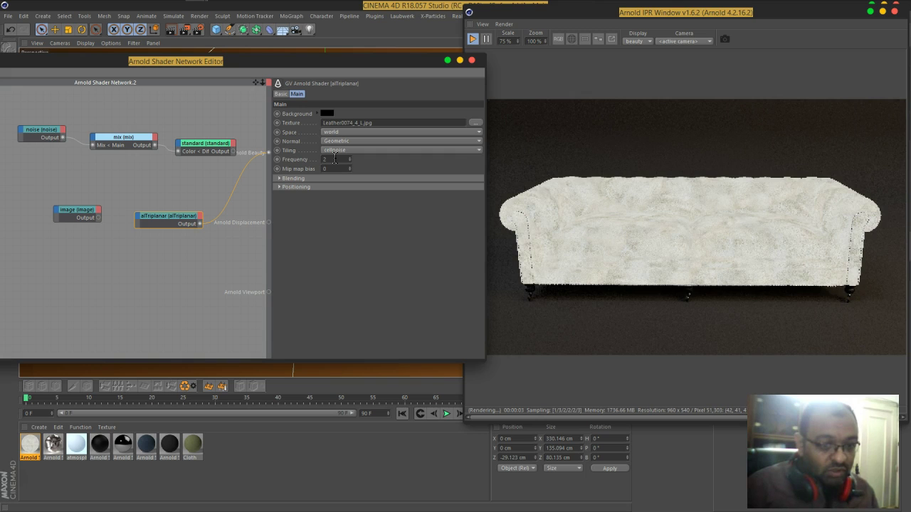
Step: Delete the unused image node and frame the sofa's backrest and seat cushions closely to inspect the leather grain in the IPR
left_click(81, 213)
key("Delete")
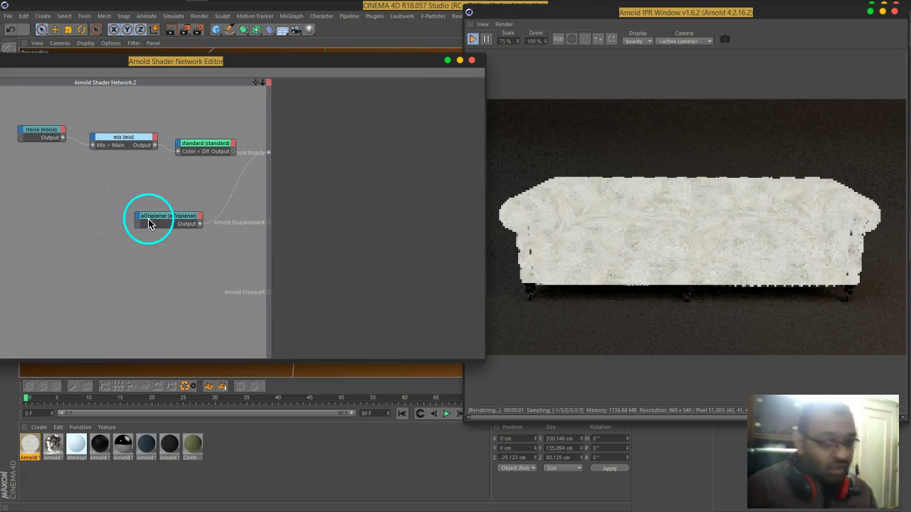
left_click_drag(388, 55, 316, 380)
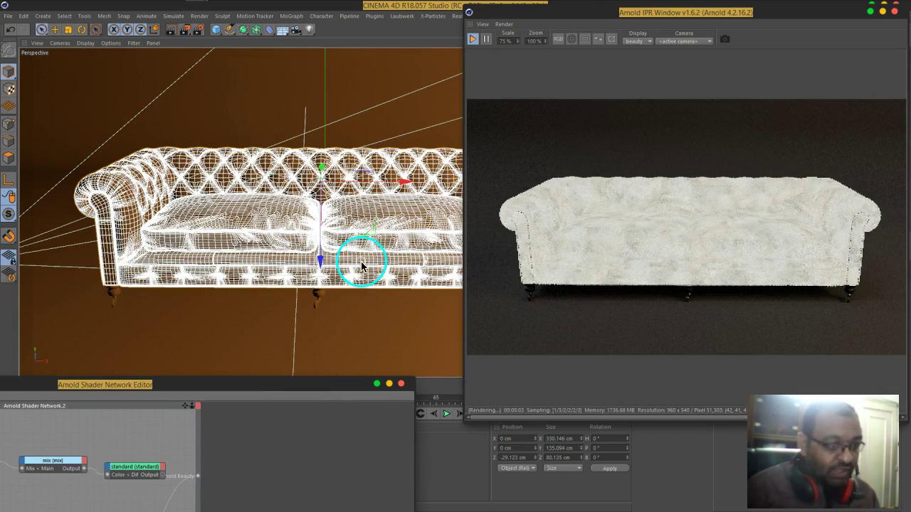
scroll(357, 154, "up", 7)
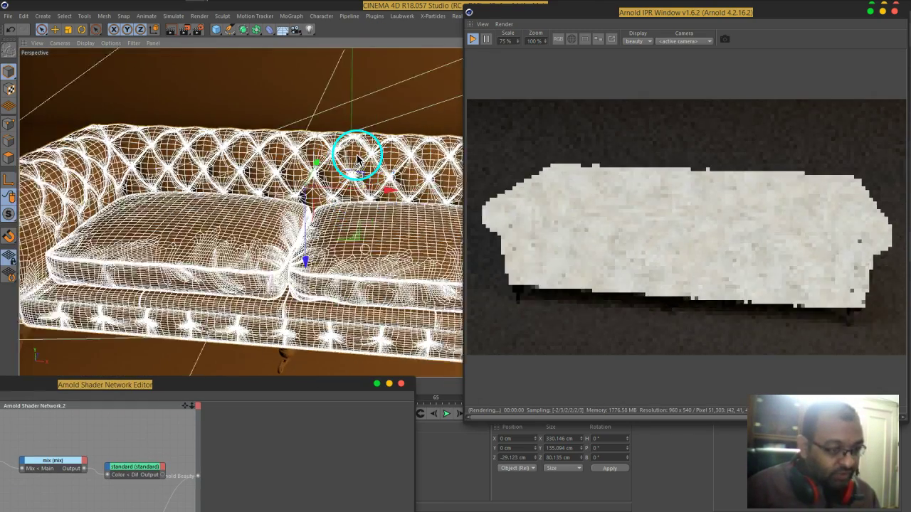
scroll(360, 212, "up", 1)
middle_click_drag(372, 239, 386, 190, "alt")
scroll(386, 194, "up", 2)
left_click_drag(352, 388, 420, 36)
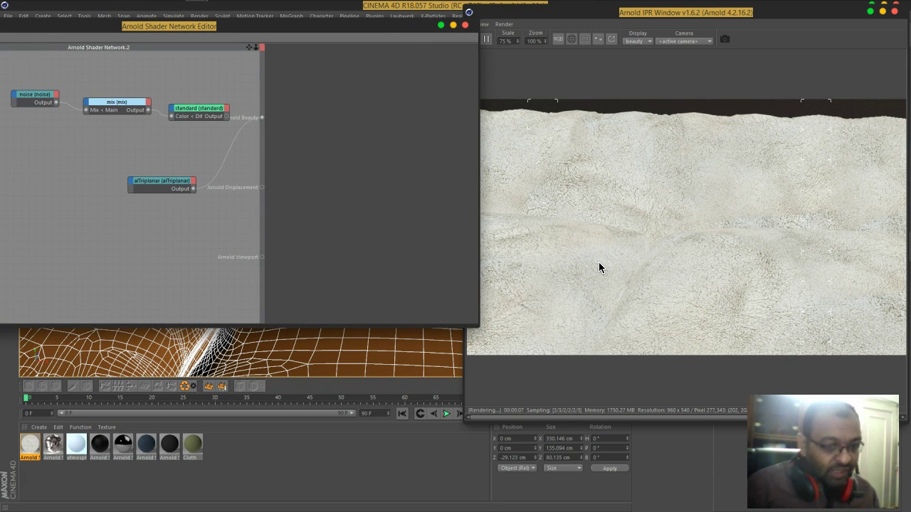
Step: Find the ramp_float shader with the search term "ramp" and insert it between alTriplanar and Arnold Beauty
left_click_drag(315, 26, 475, 71)
left_click(77, 153)
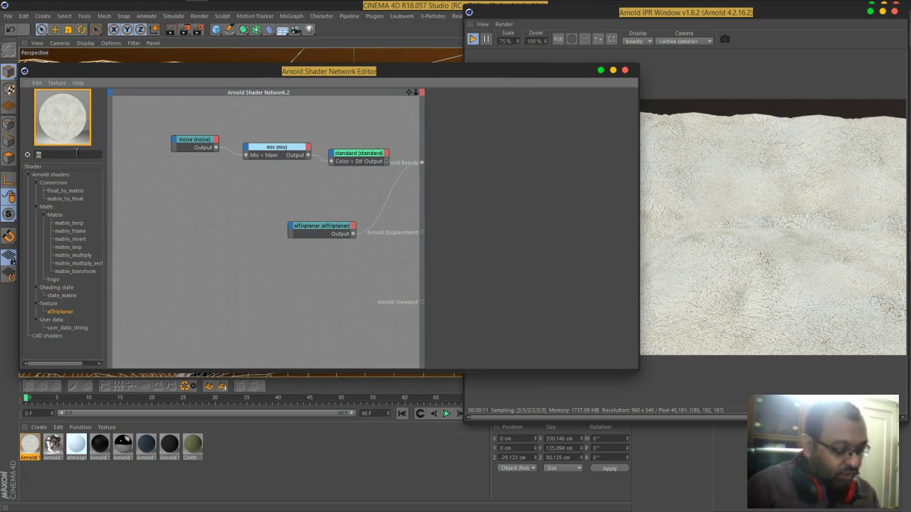
type("ramp")
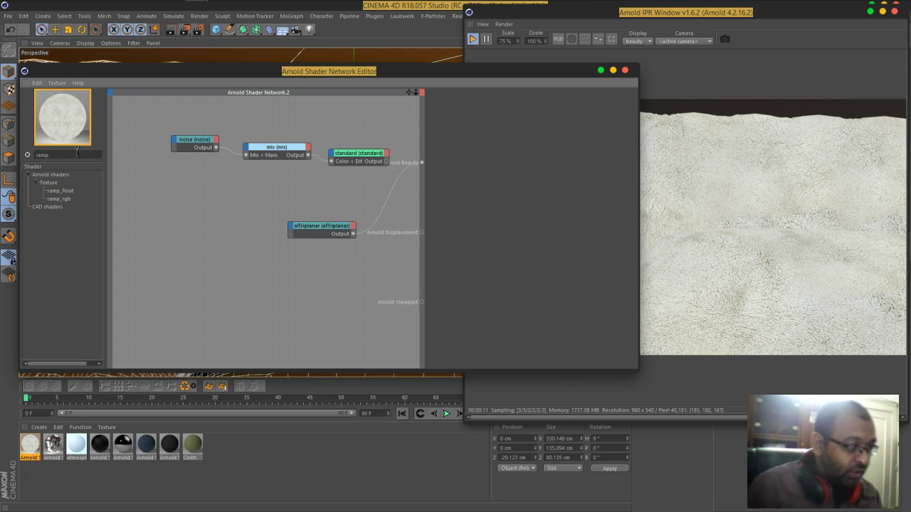
left_click_drag(60, 191, 321, 232)
left_click(335, 247)
left_click(332, 238)
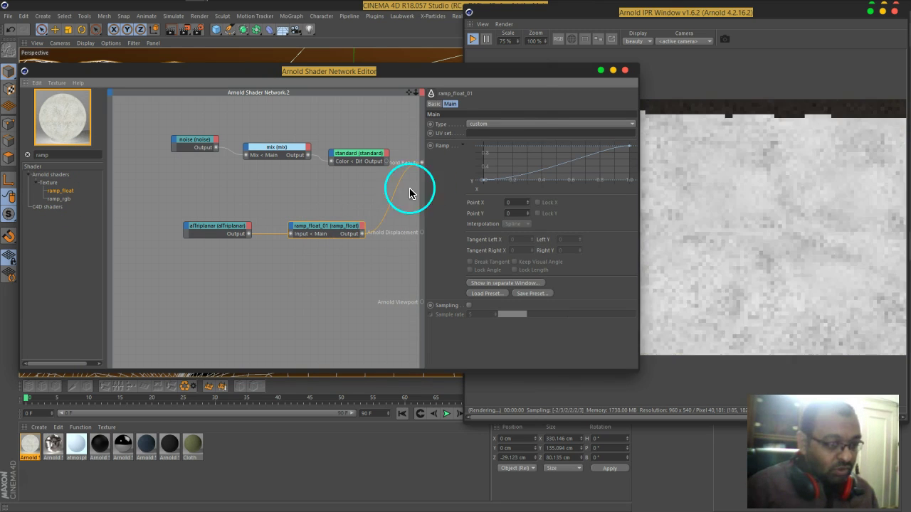
Step: Flatten the ramp_float curve, placing its start point at about Y 0.153 and its end point at about Y 0.528
left_click_drag(508, 74, 366, 85)
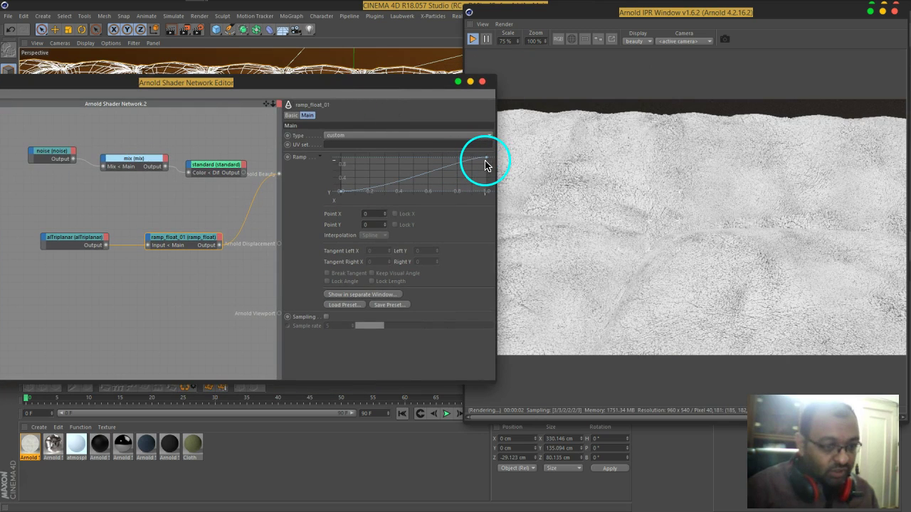
mouse_move(488, 164)
left_mouse_down()
mouse_move(491, 175)
mouse_move(431, 198)
mouse_move(490, 178)
left_mouse_up()
left_click(338, 193)
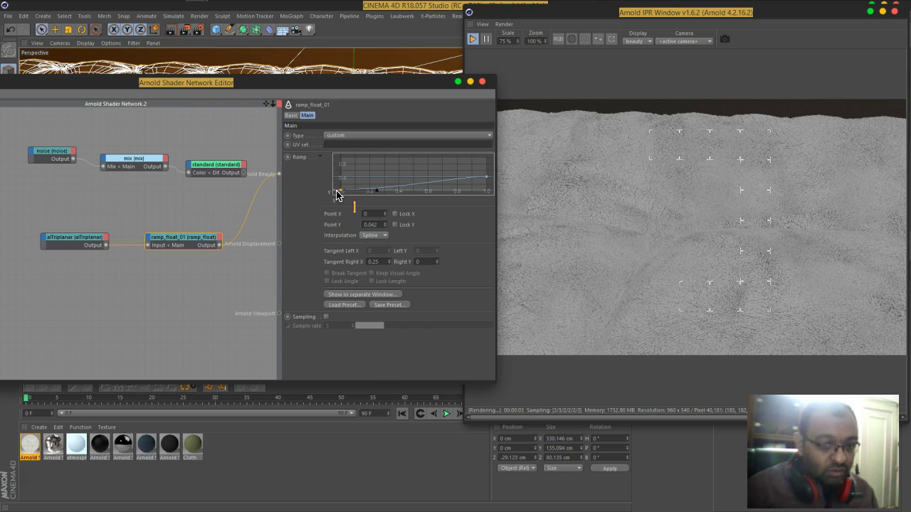
left_click(378, 198)
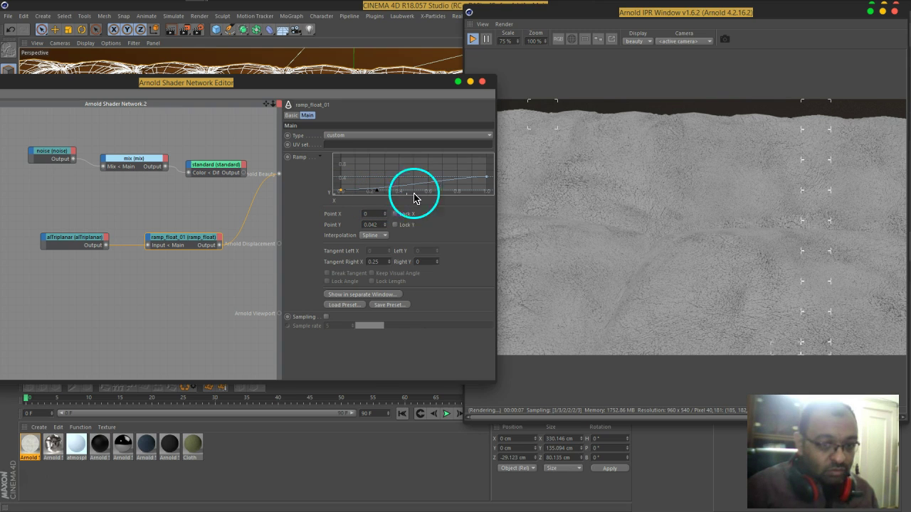
left_click_drag(489, 179, 494, 171)
left_click_drag(345, 196, 337, 188)
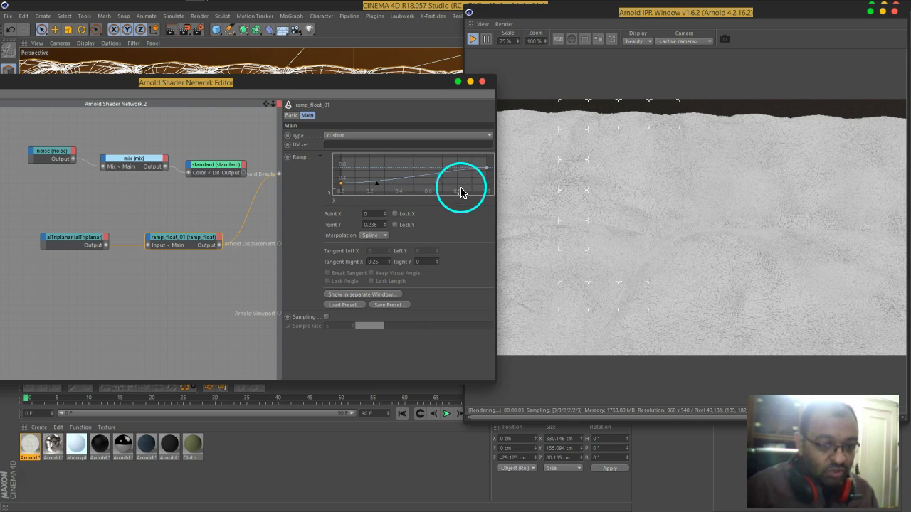
left_click_drag(488, 171, 490, 177)
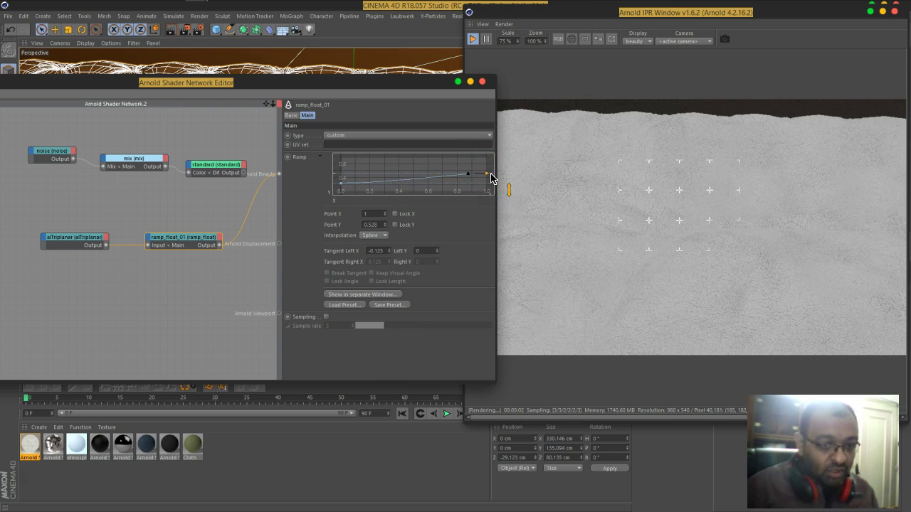
left_click_drag(342, 187, 339, 191)
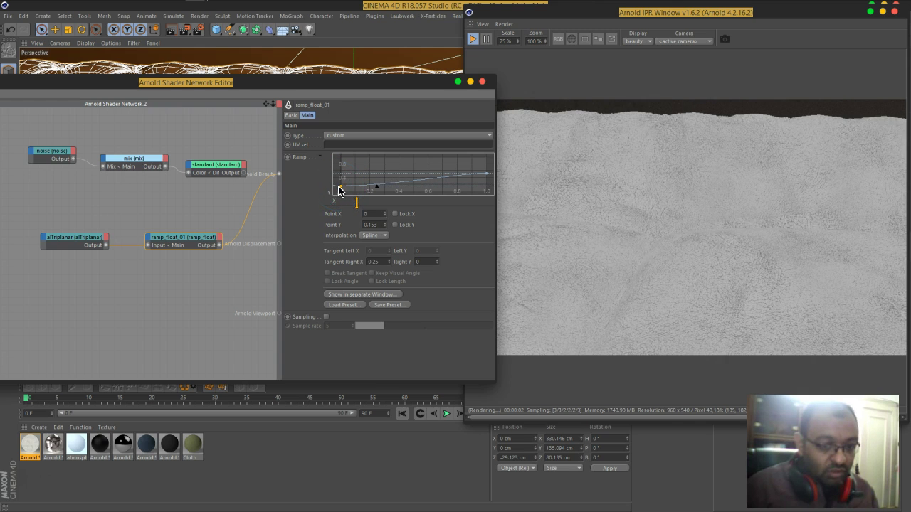
Step: Find the bump2d shader with the search term "bum" and add it to the network, feeding Arnold Beauty
left_click_drag(285, 92, 470, 86)
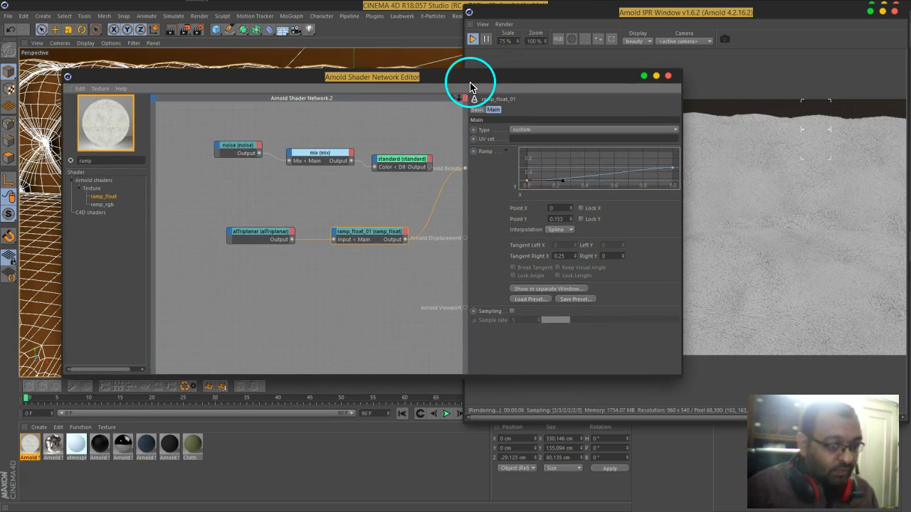
left_click(105, 159)
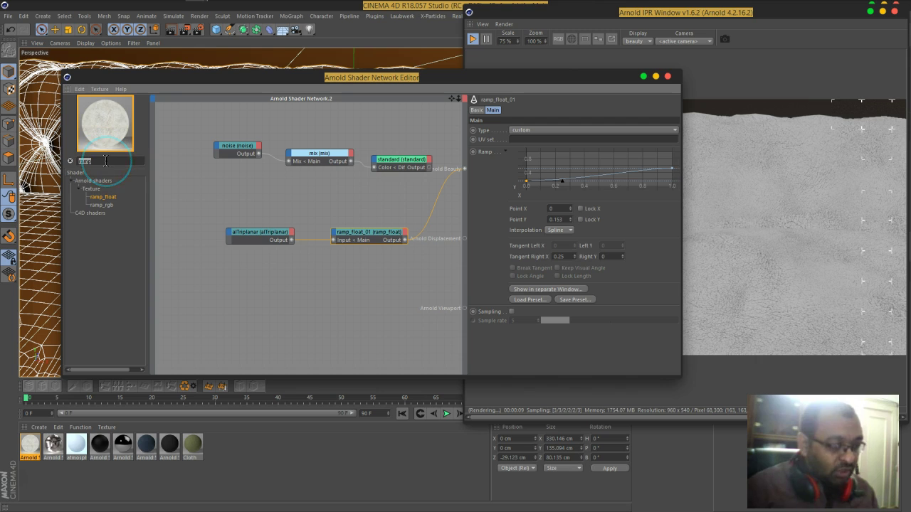
type("bu")
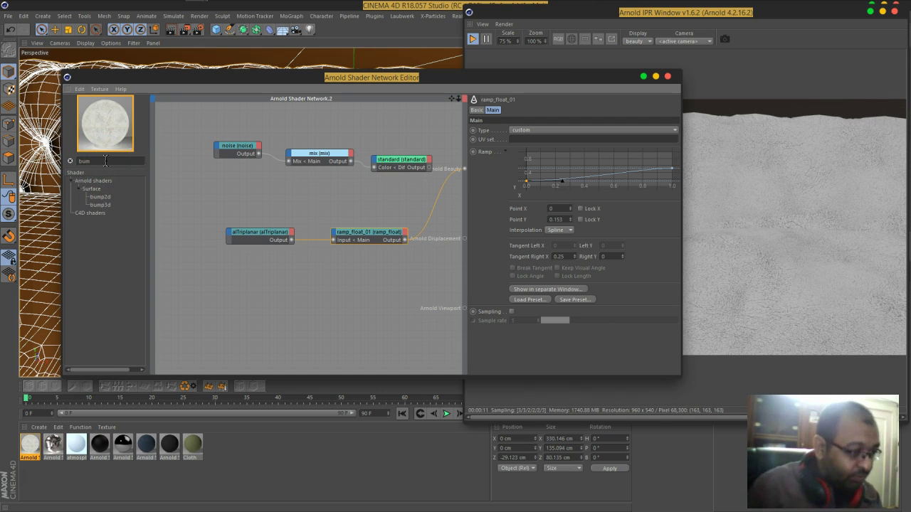
type("m")
left_click_drag(100, 196, 461, 178)
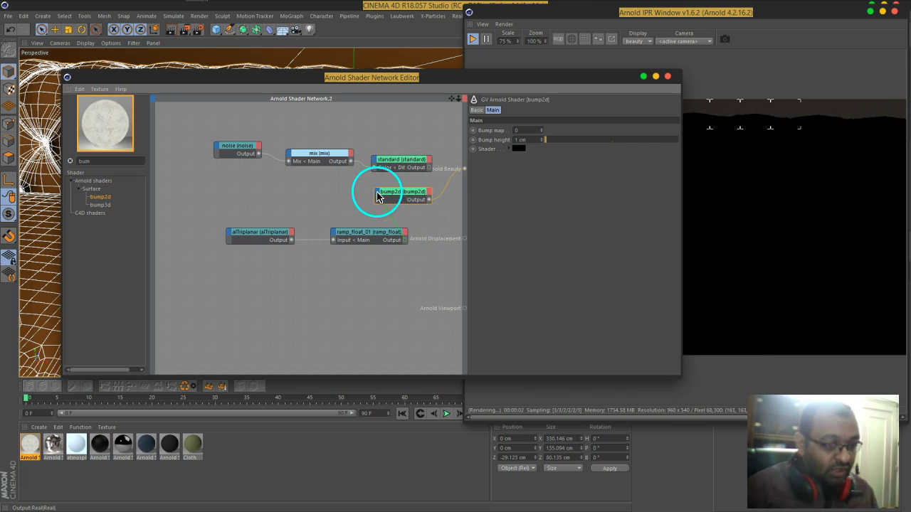
Step: Connect the ramp_float output to bump2d's Bump map input and the standard shader's output to its Shader input
left_click_drag(377, 198, 379, 197)
left_click(414, 200)
left_click_drag(430, 173, 378, 198)
mouse_move(397, 198)
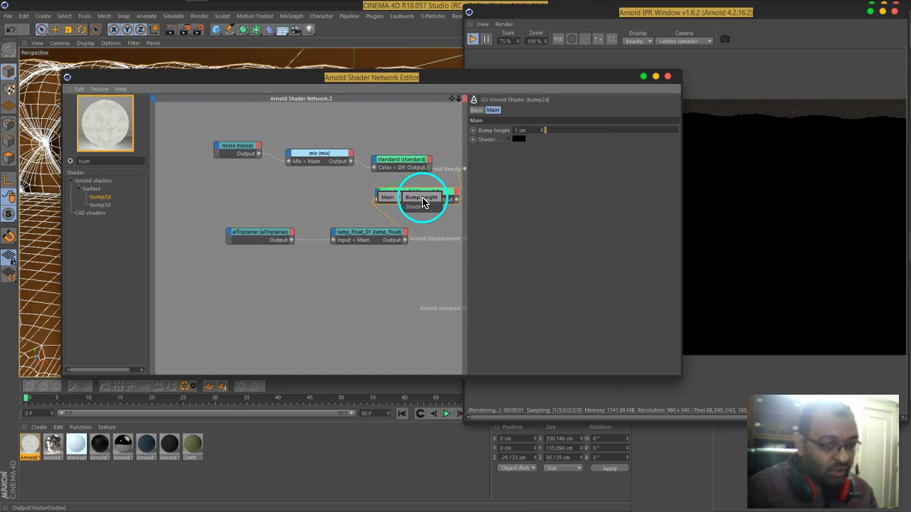
left_click(427, 208)
left_click_drag(489, 76, 311, 83)
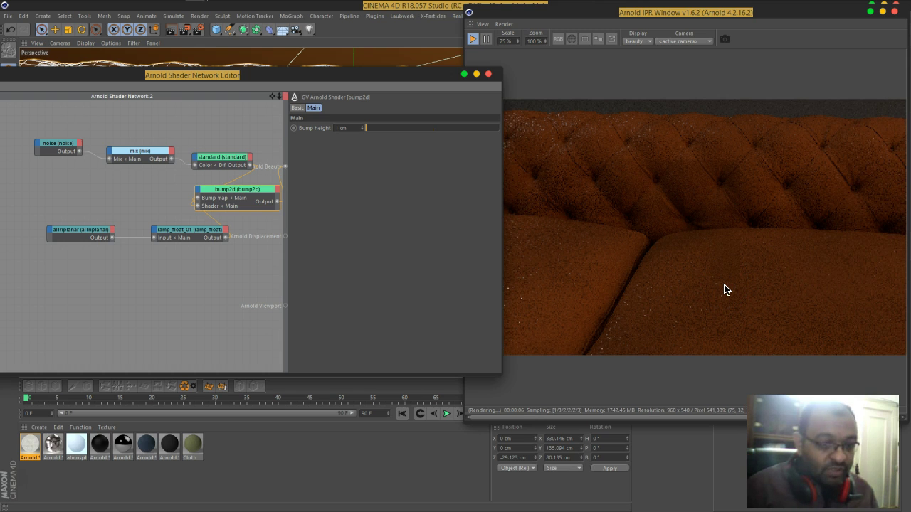
Step: Set the Arnold Sky's background intensity to 1
left_click_drag(702, 16, 351, 33)
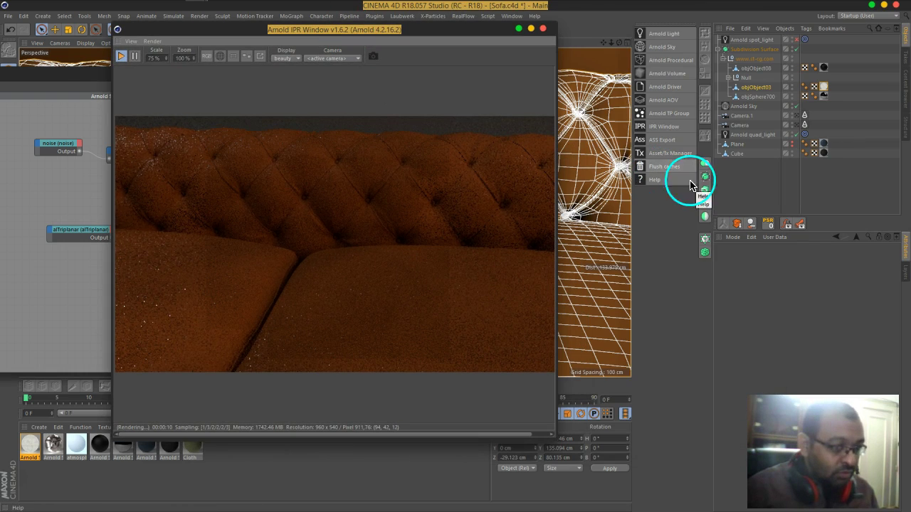
left_click(744, 107)
double_click(760, 318)
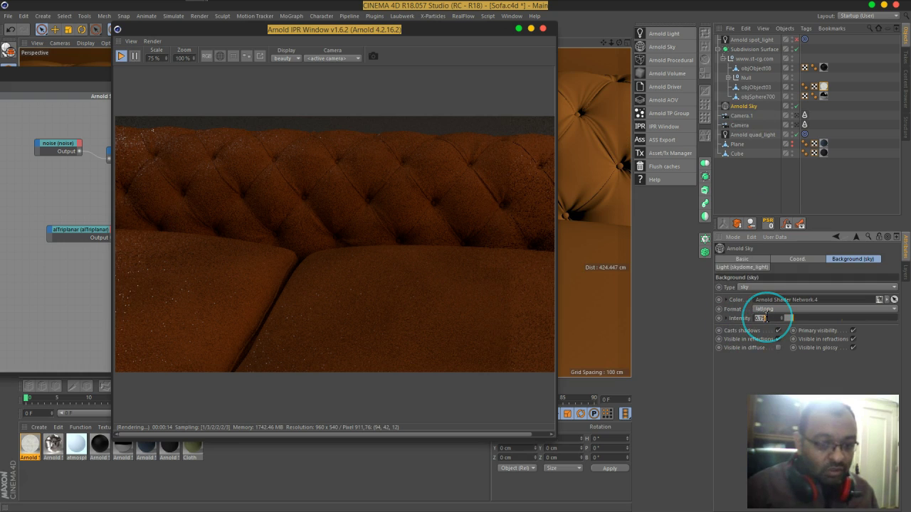
key("Return")
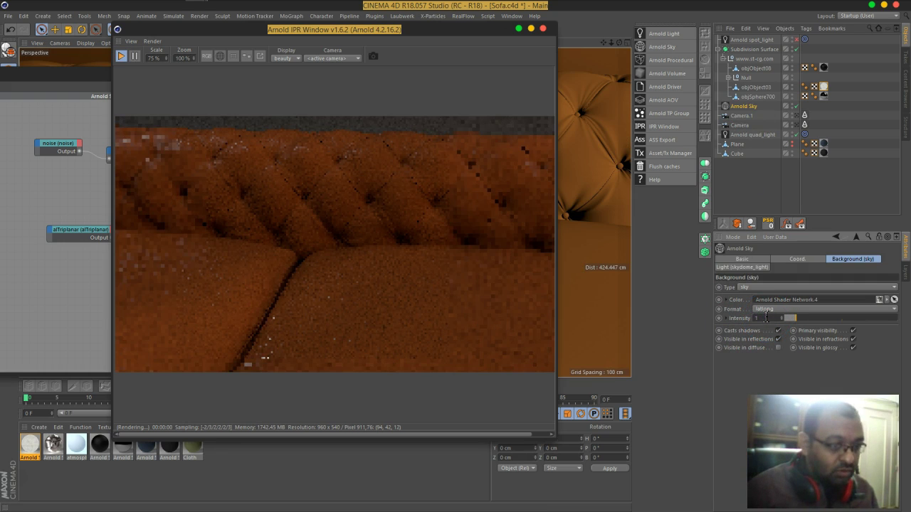
Step: Set the Arnold quad_light's intensity to 10
left_click(751, 142)
double_click(804, 288)
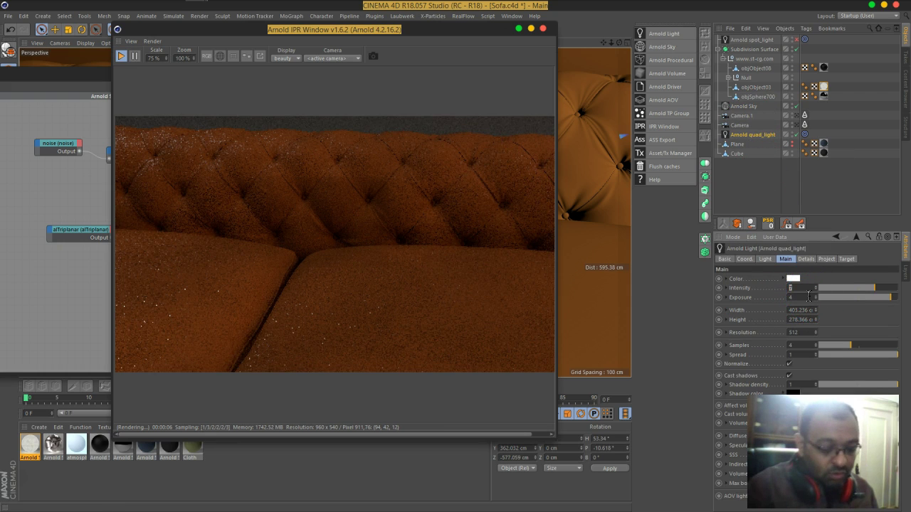
type("10")
key("Return")
left_click(395, 30)
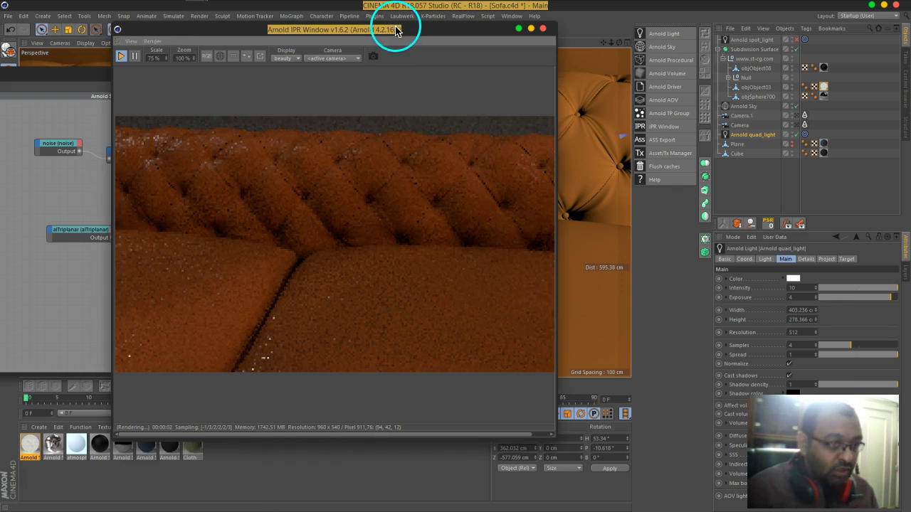
Step: Examine the leather bump up close on the sofa's tufted backrest, keeping the viewport and the IPR render both in sight
left_click_drag(396, 29, 659, 36)
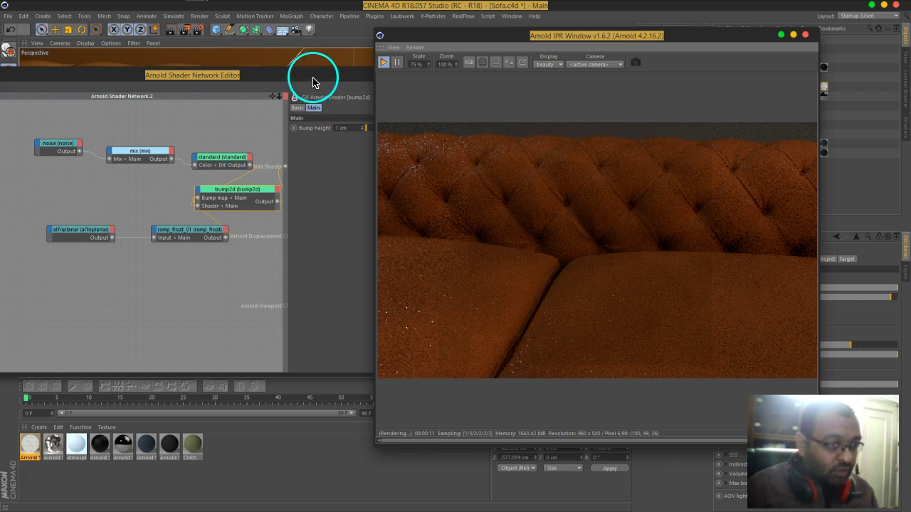
left_click_drag(315, 78, 271, 219)
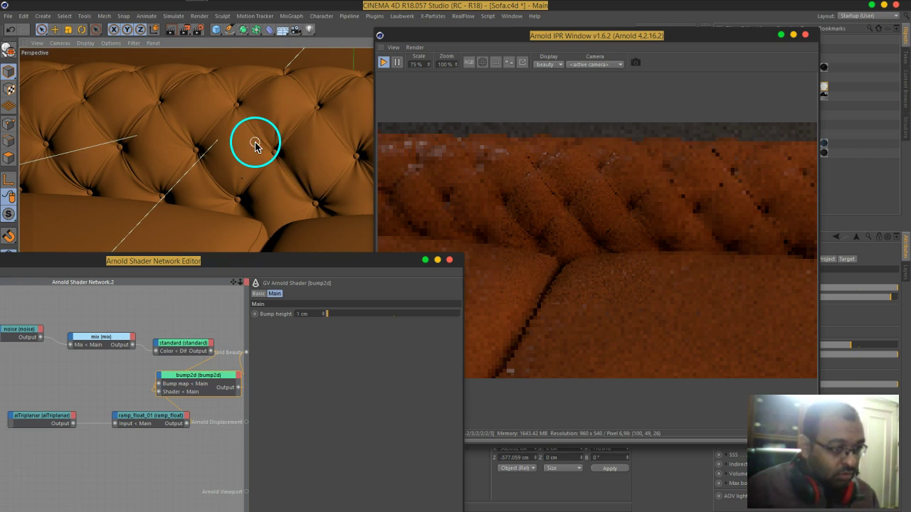
left_click(255, 145)
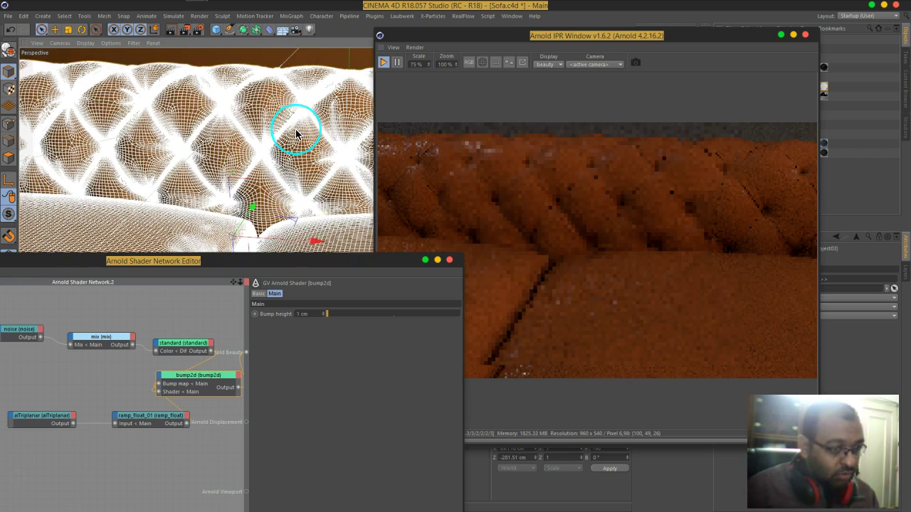
scroll(295, 134, "up", 6)
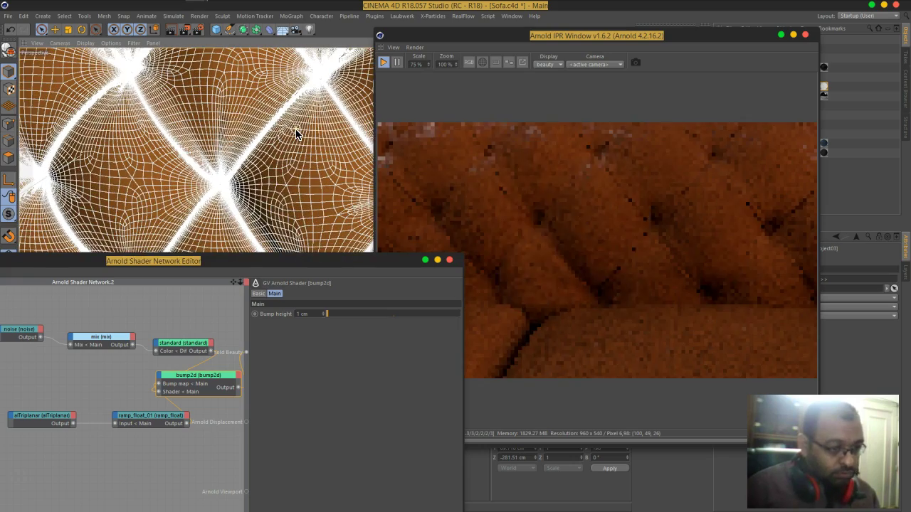
right_click_drag(297, 130, 328, 100, "alt")
left_click_drag(329, 101, 298, 235, "alt")
Step: Set bump2d's bump height to 0.5 cm and check the backrest from a wide view and a close view
left_click_drag(322, 270, 277, 44)
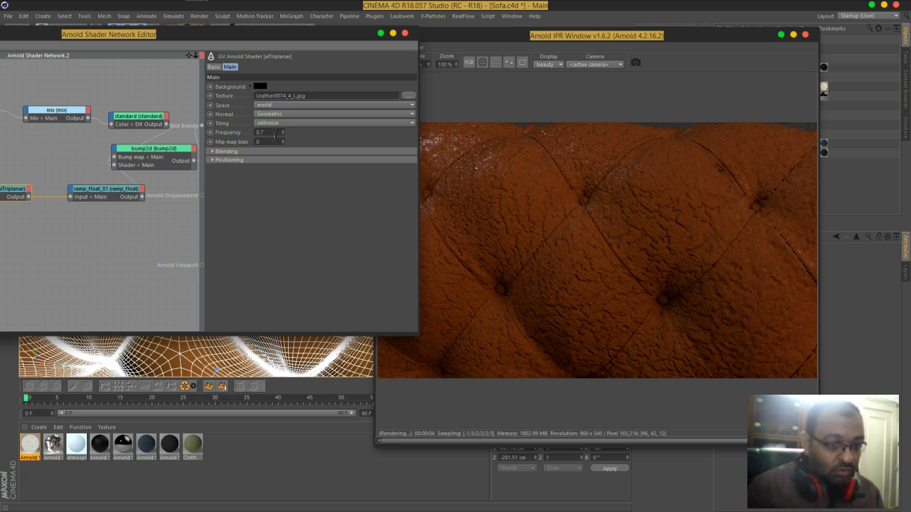
left_click(142, 148)
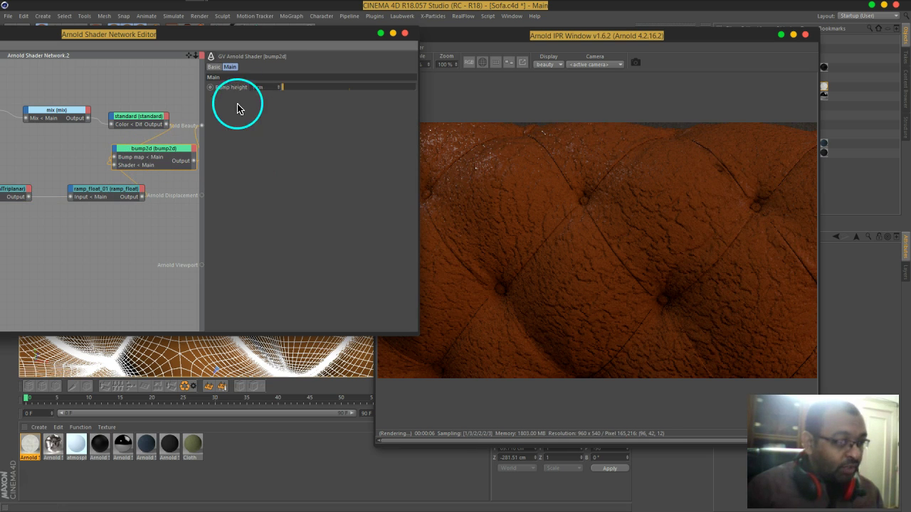
key("Return")
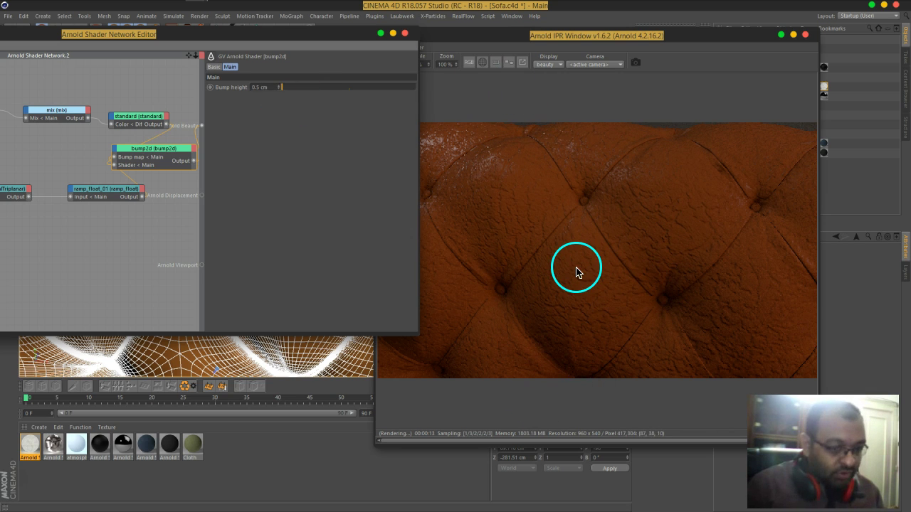
scroll(262, 351, "down", 2)
left_click_drag(263, 351, 315, 305, "alt")
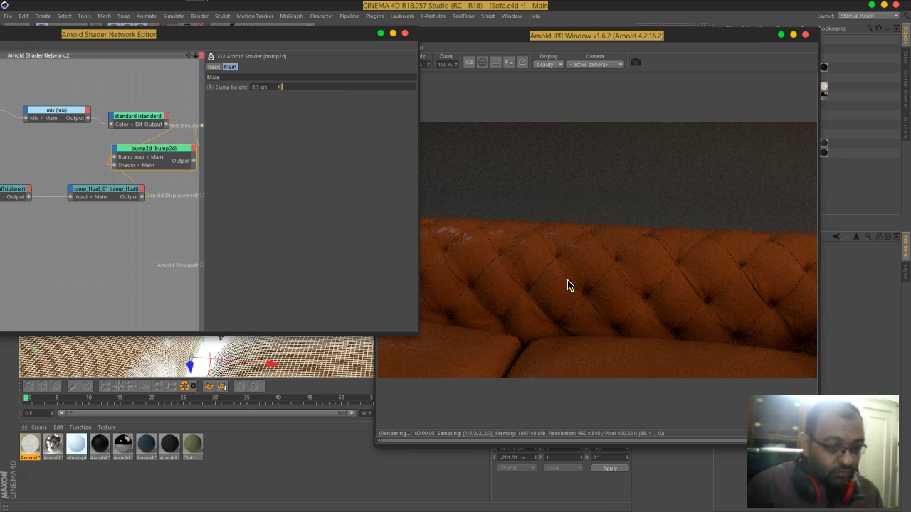
left_click_drag(366, 342, 311, 376, "alt")
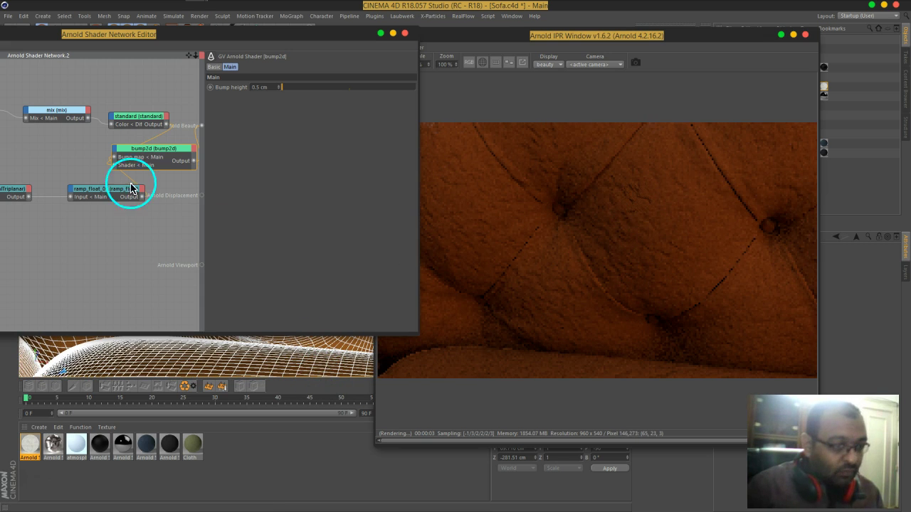
Step: Browse for a new alTriplanar texture in the L: drive's Assets > 2D Assets > Textures folder, searching for "leath"
left_click(14, 194)
left_click(405, 95)
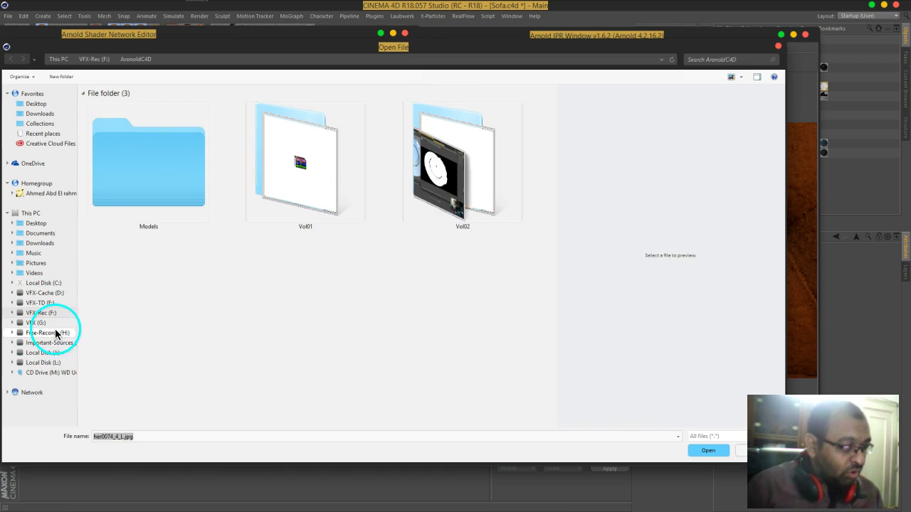
left_click(42, 363)
double_click(101, 176)
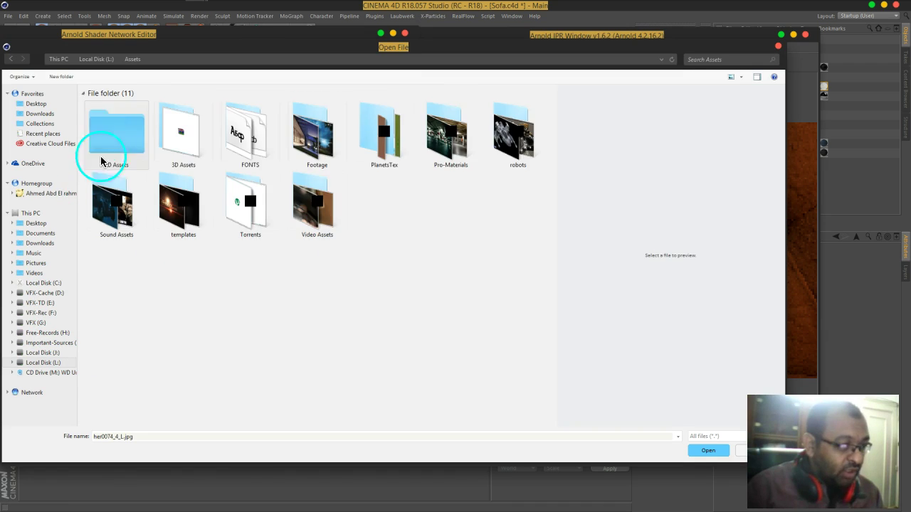
double_click(106, 136)
double_click(141, 122)
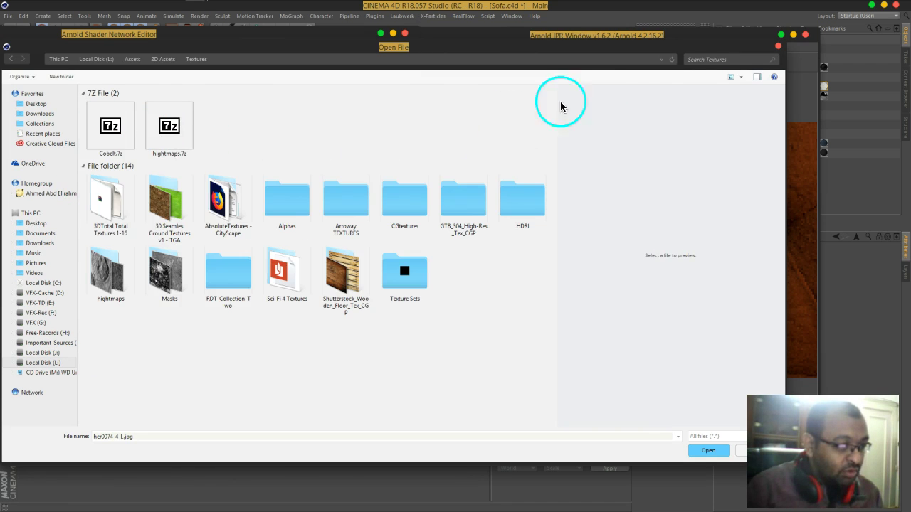
left_click(691, 61)
type("leath")
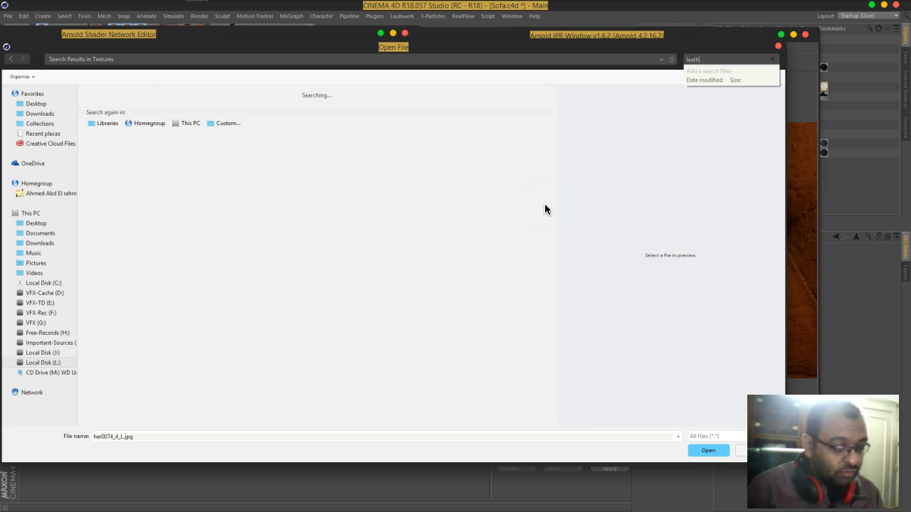
left_click(534, 192)
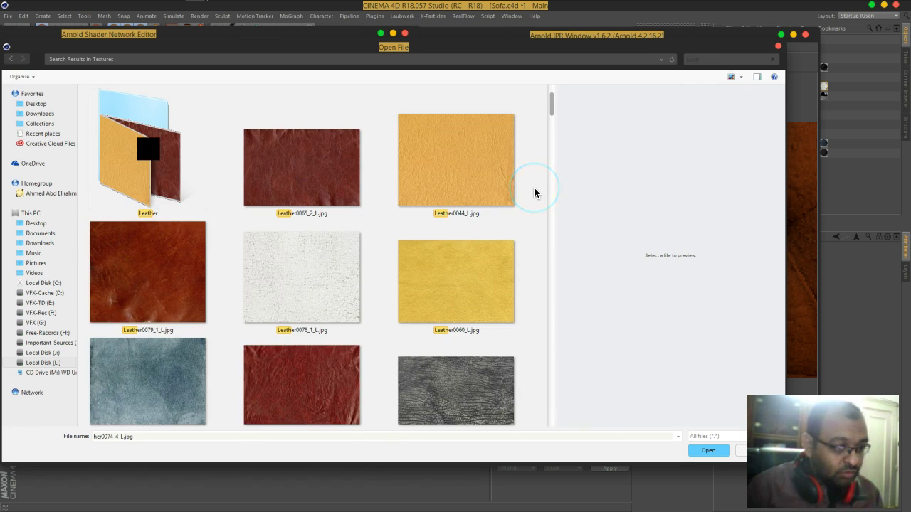
Step: Look through the leather images and preview Leather0019_6_L.jpg and Leather0019_4_L.jpg
scroll(533, 188, "down", 1)
scroll(534, 187, "up", 1)
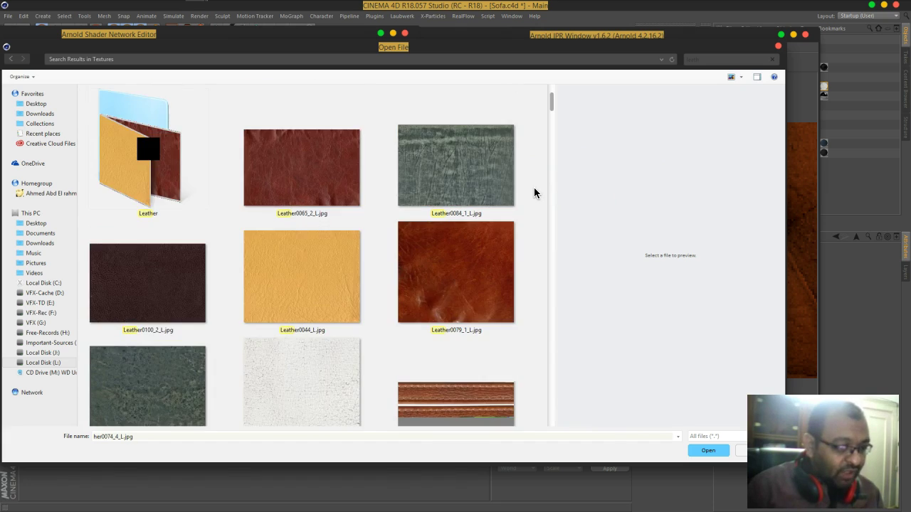
scroll(534, 187, "down", 3)
scroll(534, 187, "down", 6)
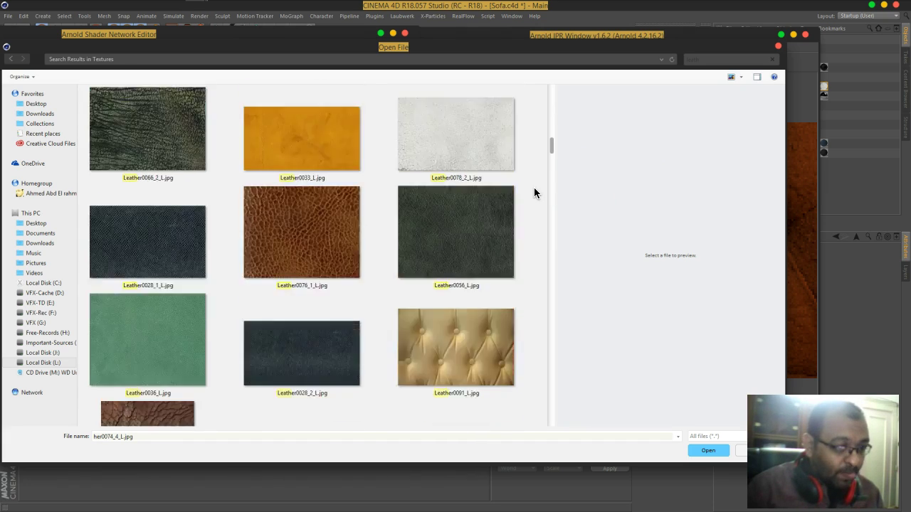
scroll(535, 192, "down", 8)
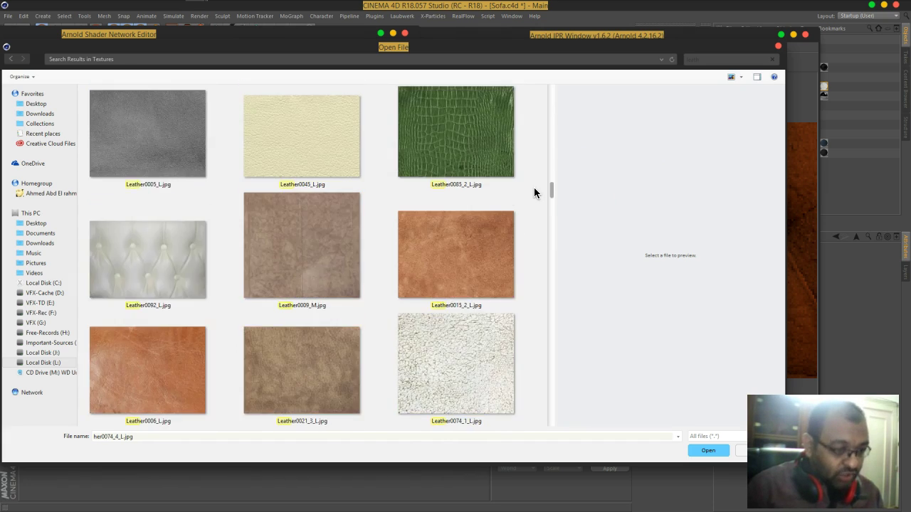
scroll(534, 192, "down", 5)
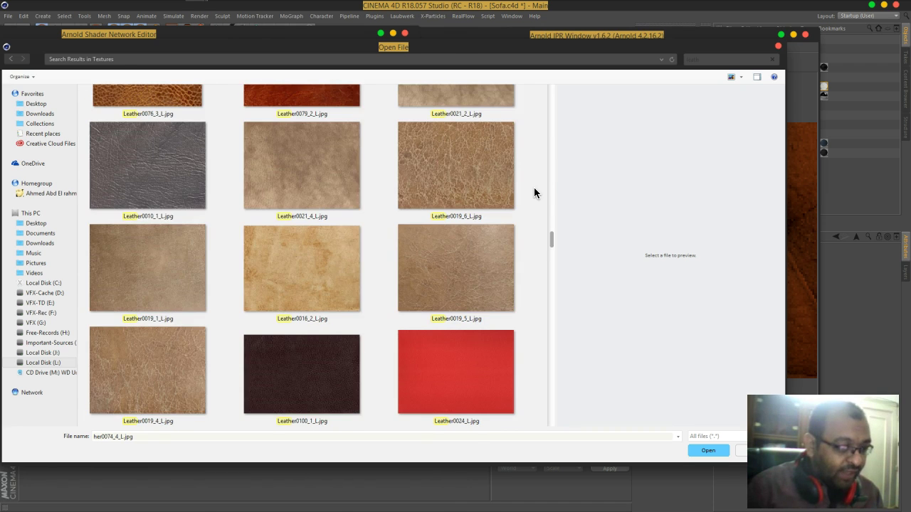
scroll(534, 187, "up", 1)
scroll(533, 187, "down", 1)
left_click(468, 181)
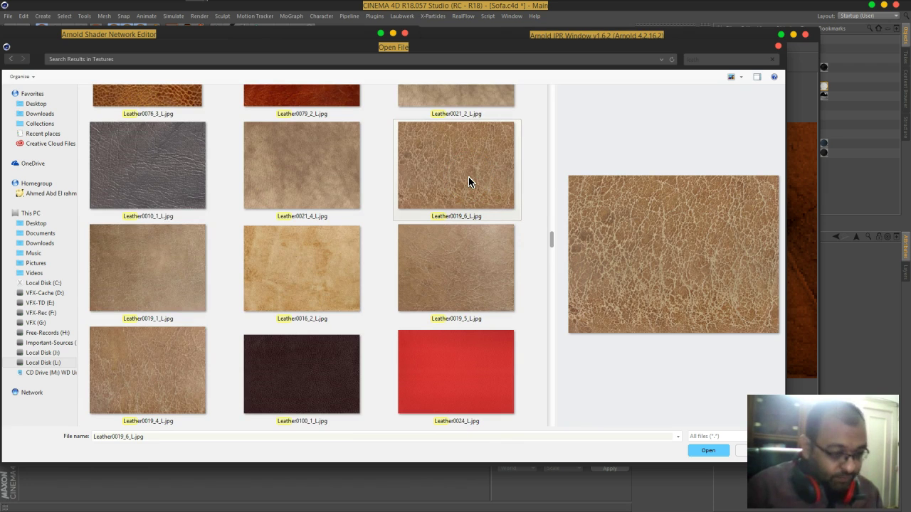
left_click(194, 383)
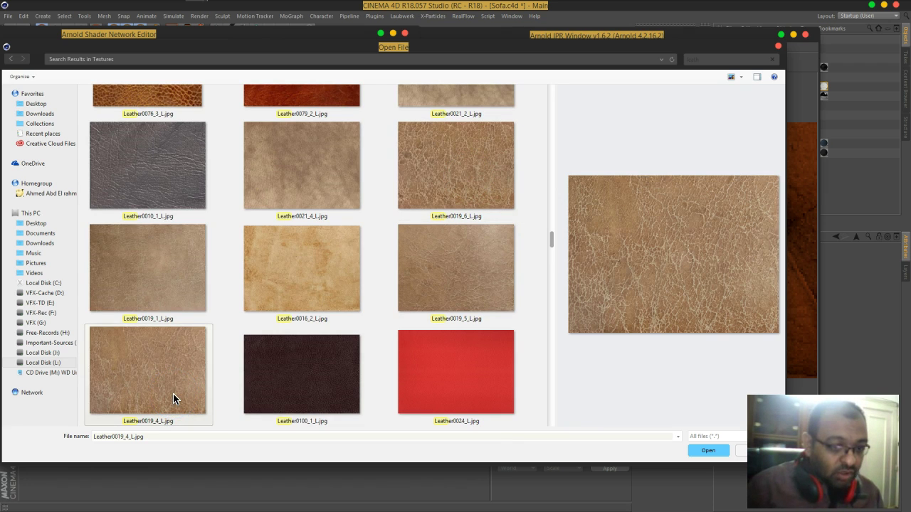
scroll(176, 390, "down", 5)
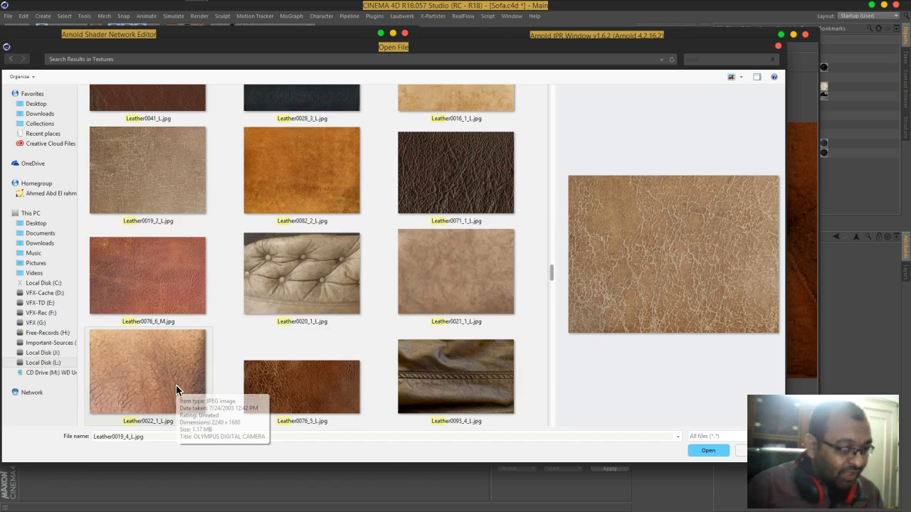
Step: Load Leather0076_4_L.jpg as alTriplanar's texture
left_click(168, 365)
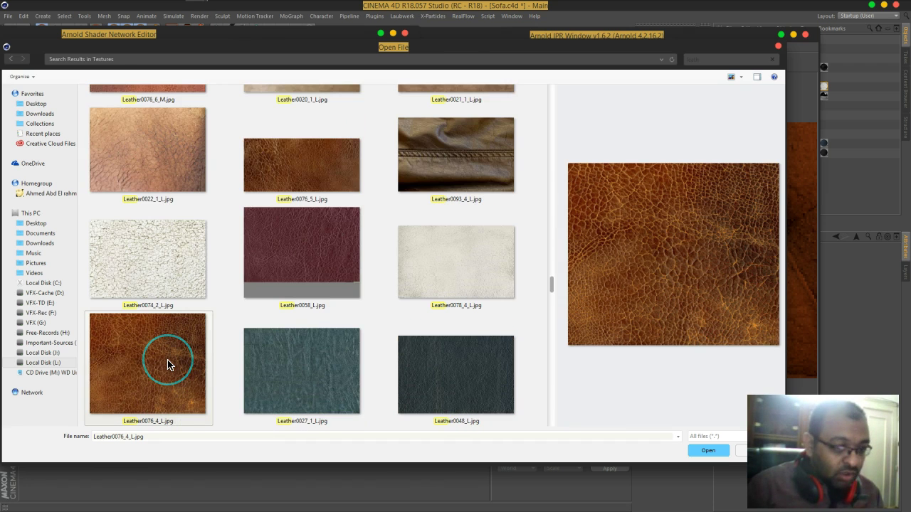
left_click(710, 451)
left_click(464, 293)
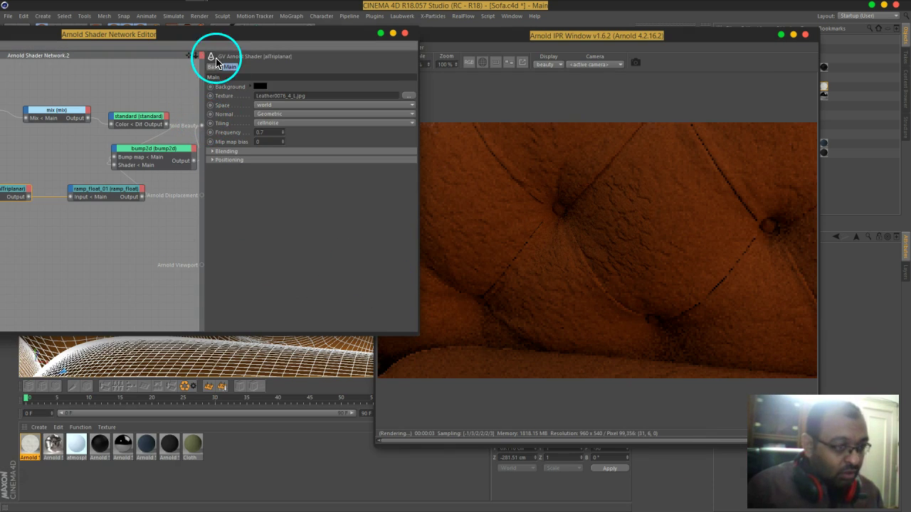
Step: Connect alTriplanar's output directly to Arnold Beauty and restart the IPR render to preview the new texture
left_click_drag(219, 34, 310, 48)
left_click_drag(106, 203, 294, 139)
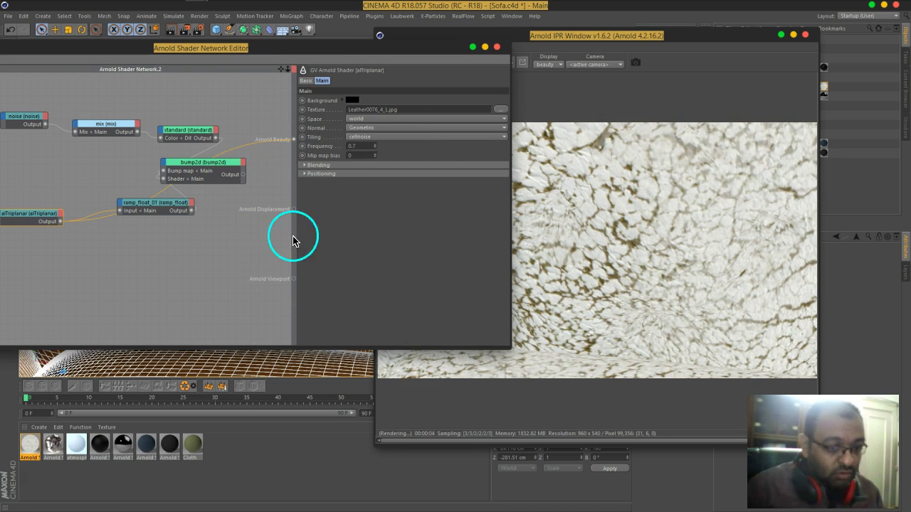
left_click_drag(381, 49, 190, 53)
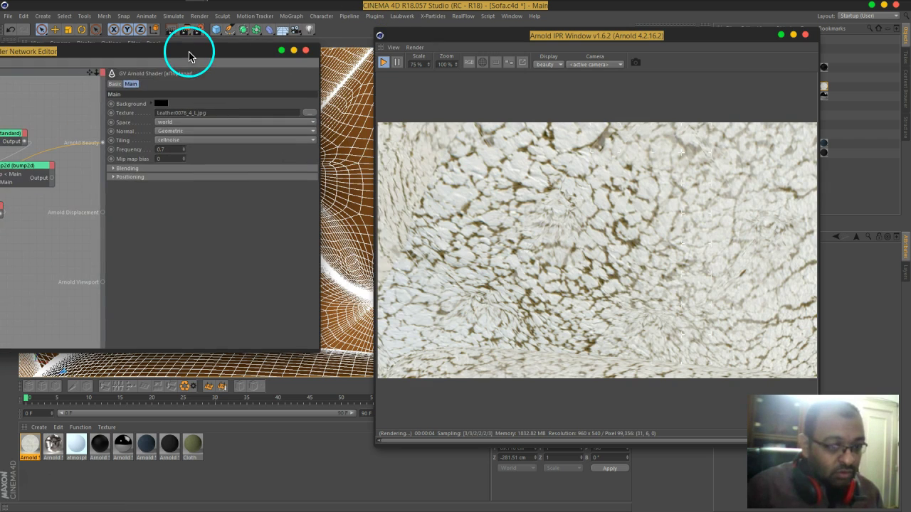
left_click(383, 63)
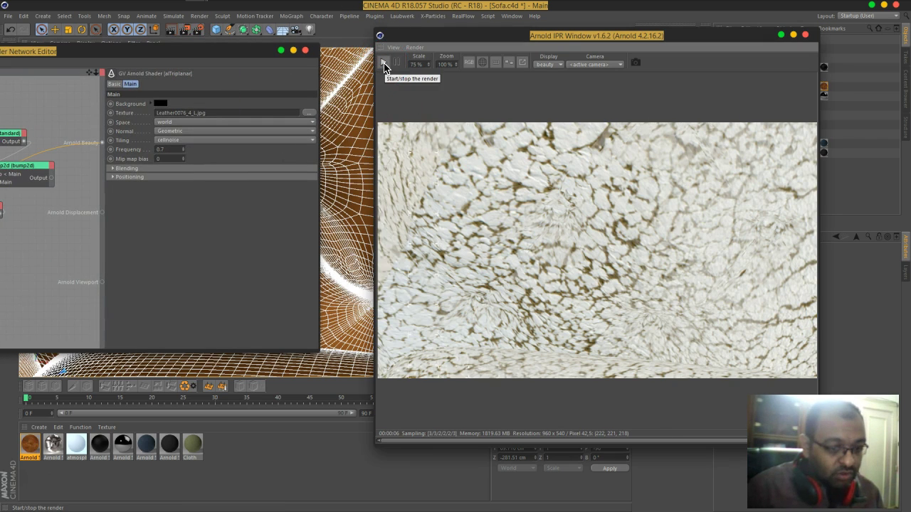
left_click(383, 64)
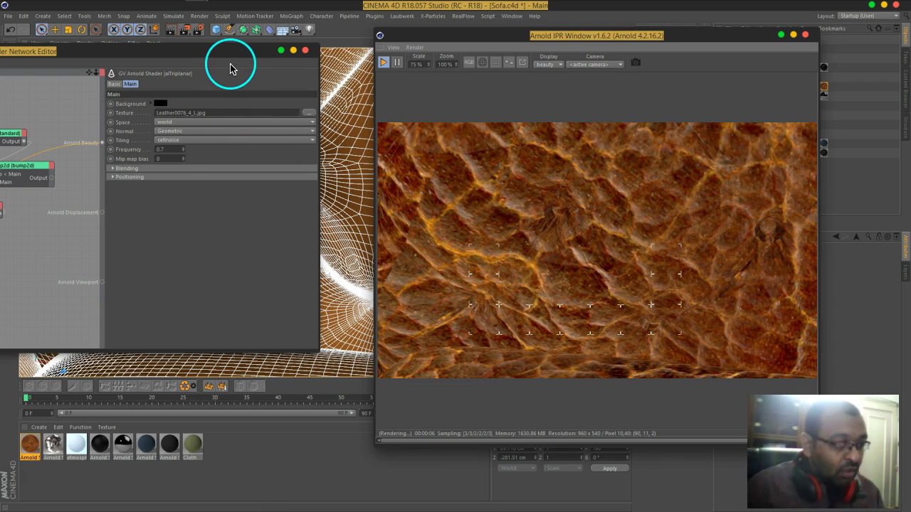
Step: Set alTriplanar's tiling to regular
left_click(180, 148)
left_click(180, 141)
left_click(180, 150)
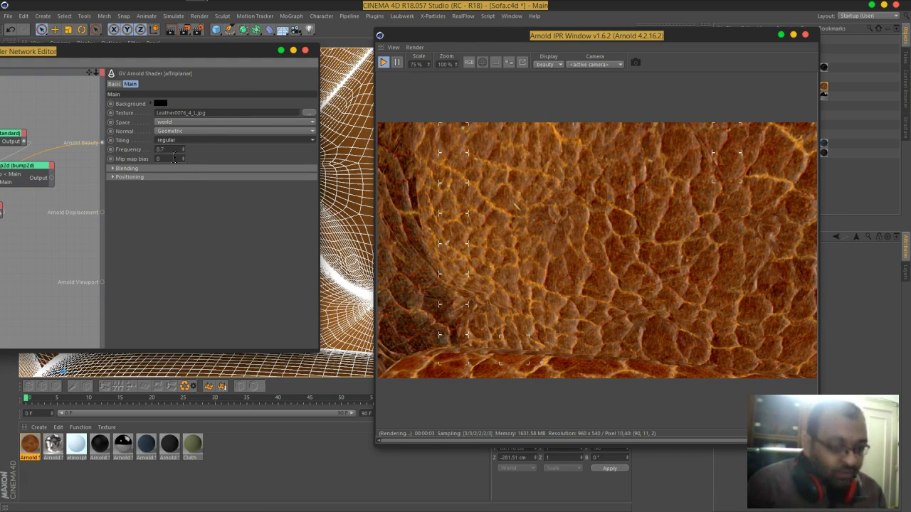
Step: Reposition the ramp_float node, bring the whole Shader Network Editor into view, and filter the shader list by "color"
left_click_drag(198, 55, 435, 74)
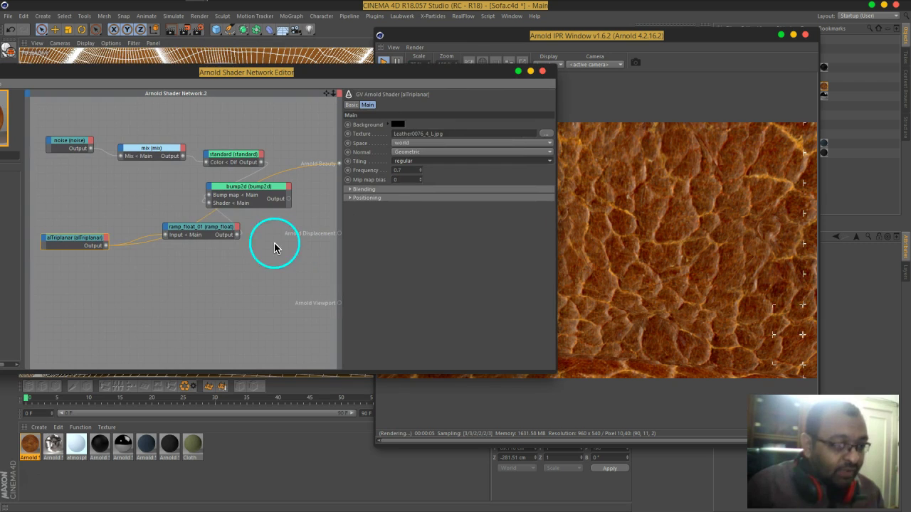
left_click_drag(214, 235, 187, 208)
left_click(256, 73)
left_click_drag(252, 77, 387, 85)
left_click(116, 163)
type("bum")
key("BackSpace")
key("BackSpace")
key("BackSpace")
type("color")
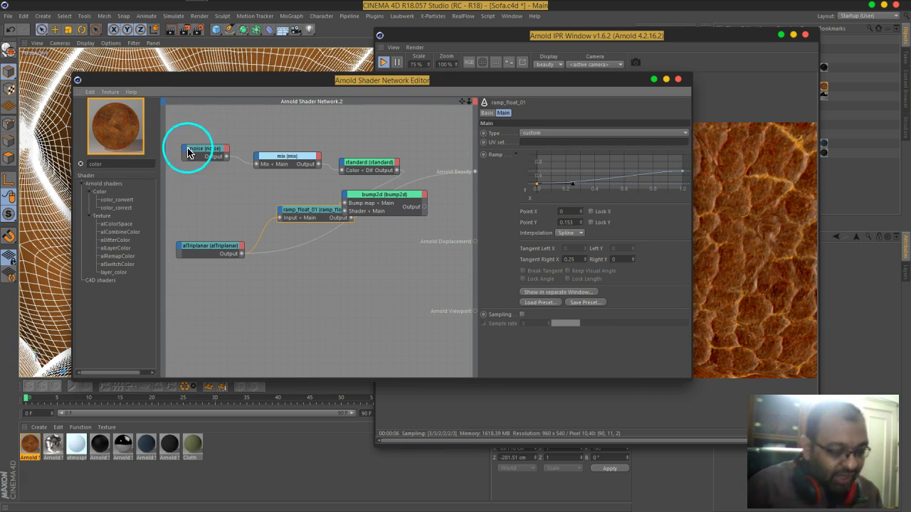
Step: Switch to Bitmap2Material 3.1, view its map outputs and 3D cube preview, and close it to return to Cinema 4D
key("super")
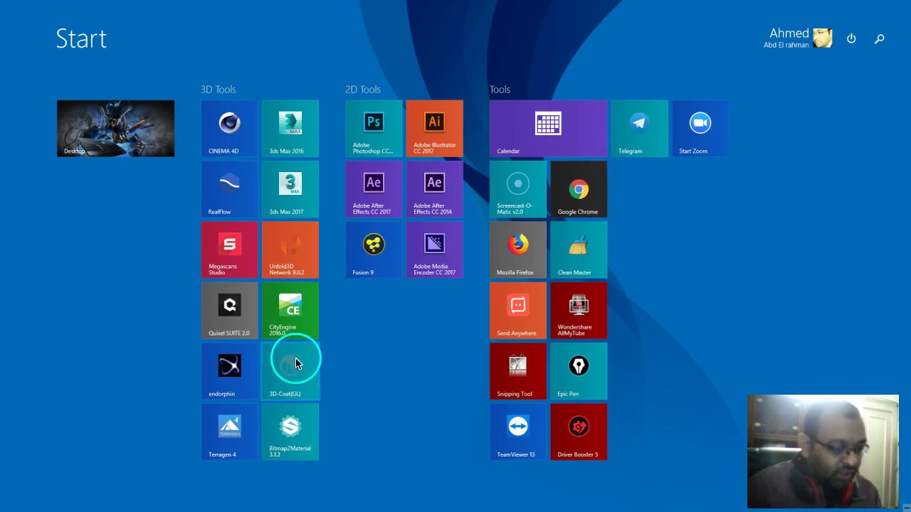
left_click(302, 453)
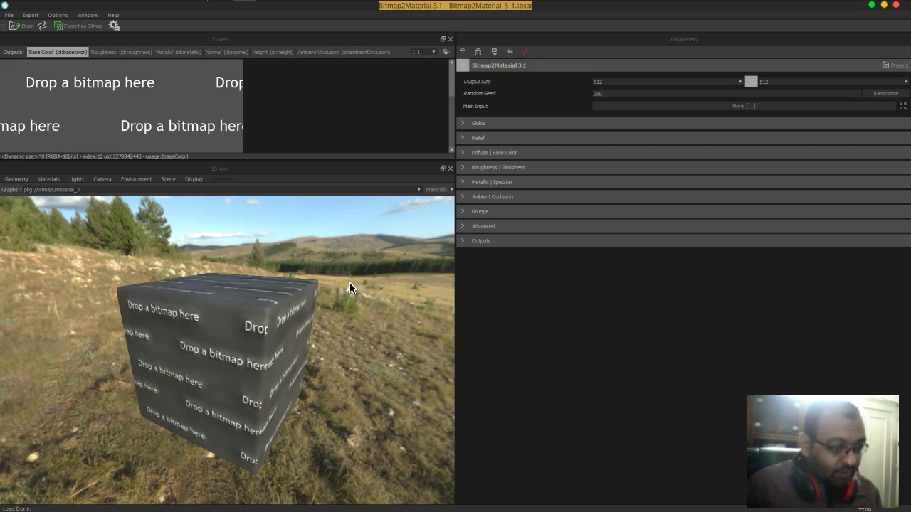
left_click_drag(309, 340, 213, 341)
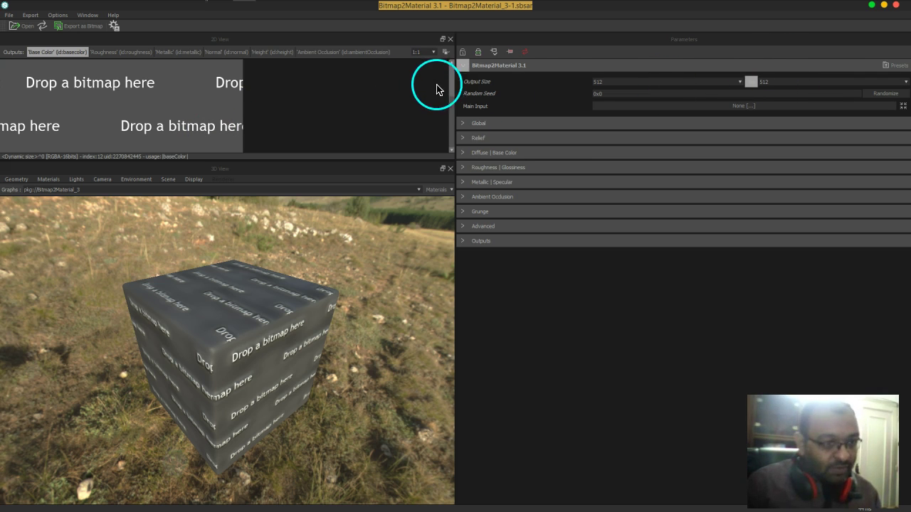
left_click(895, 5)
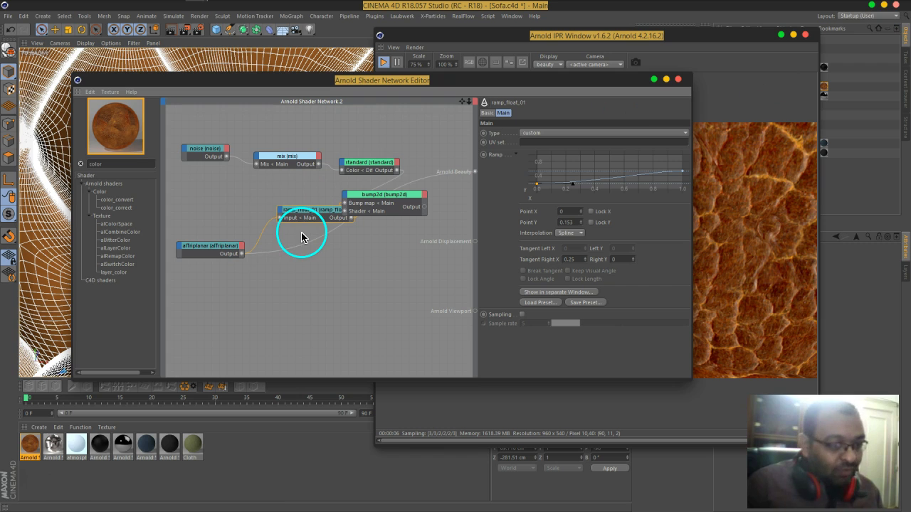
Step: Spread out the ramp_float_01 and bump2d nodes so they no longer overlap in the shader network
left_click_drag(309, 218, 283, 197)
left_click(129, 274)
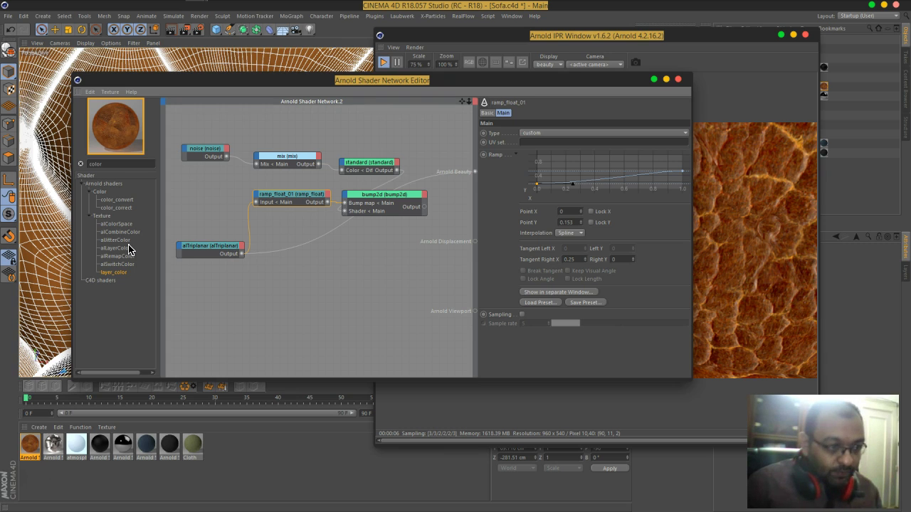
right_click(129, 249)
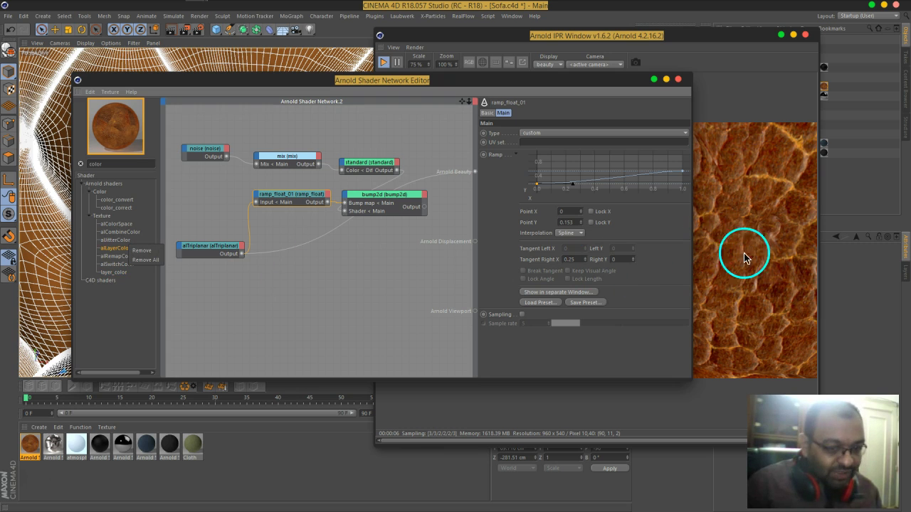
left_click(500, 245)
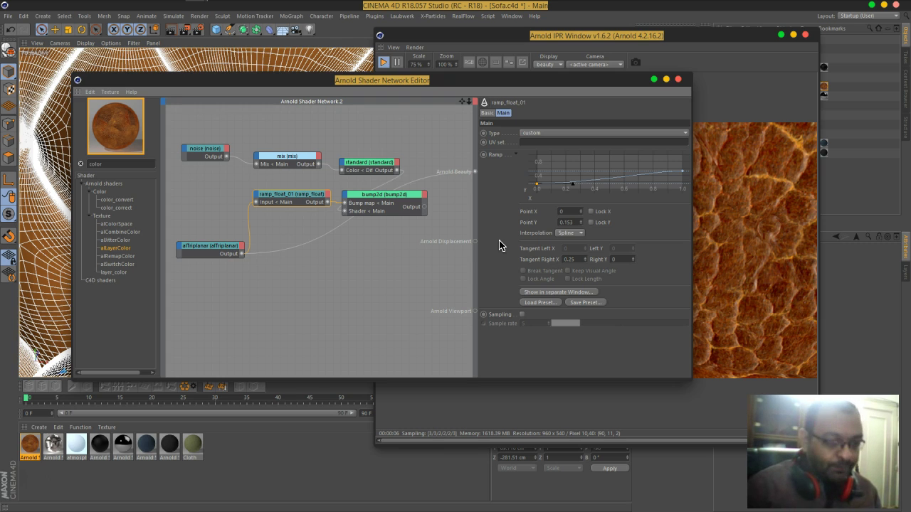
left_click(402, 203)
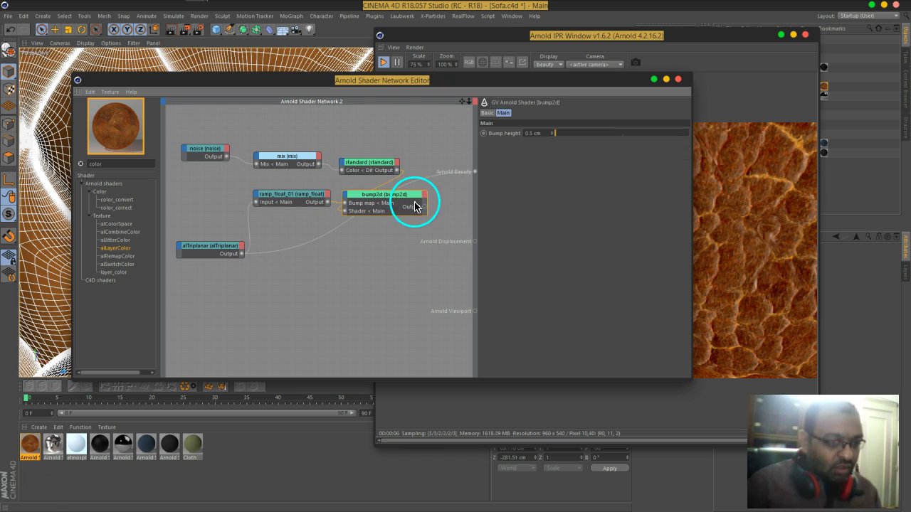
left_click_drag(403, 203, 418, 197)
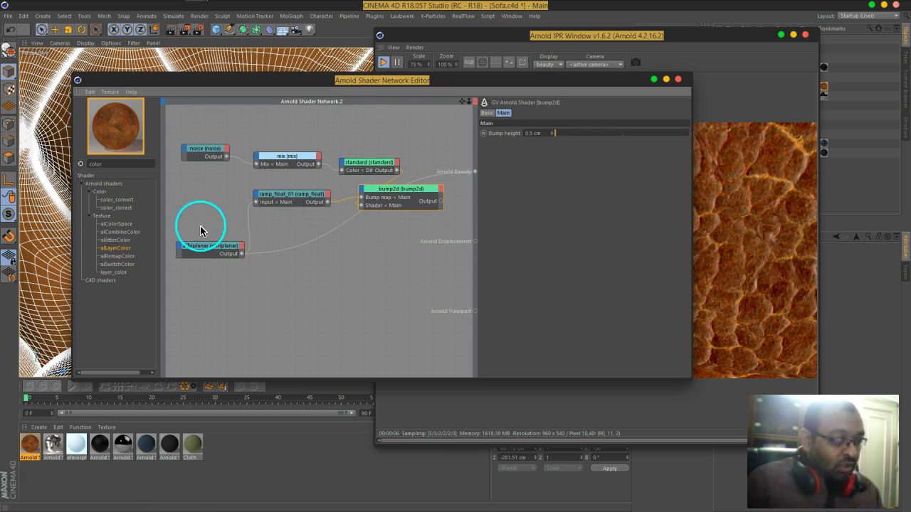
Step: Insert a color_correct shader after alTriplanar, wired through its input port and feeding all existing output connections, and tidy the ramp_float_01 node
left_click(122, 207)
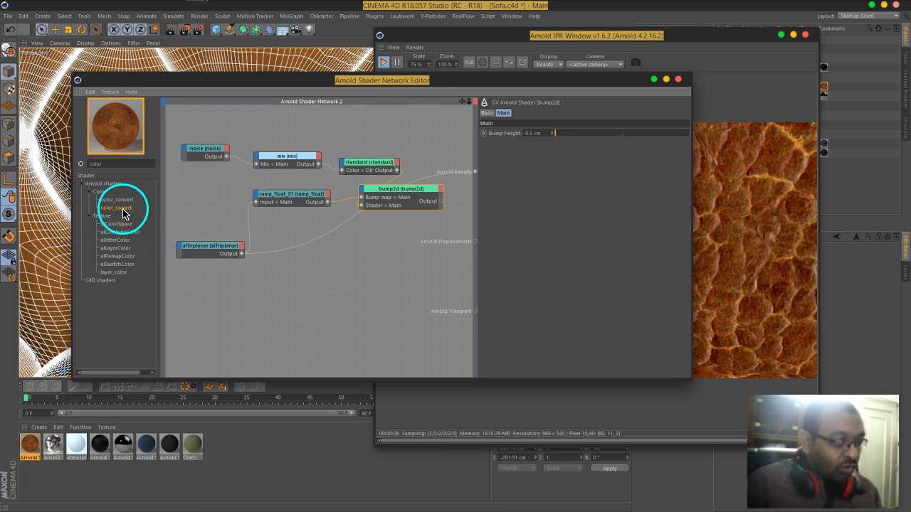
left_click_drag(212, 246, 212, 246)
left_click(237, 264)
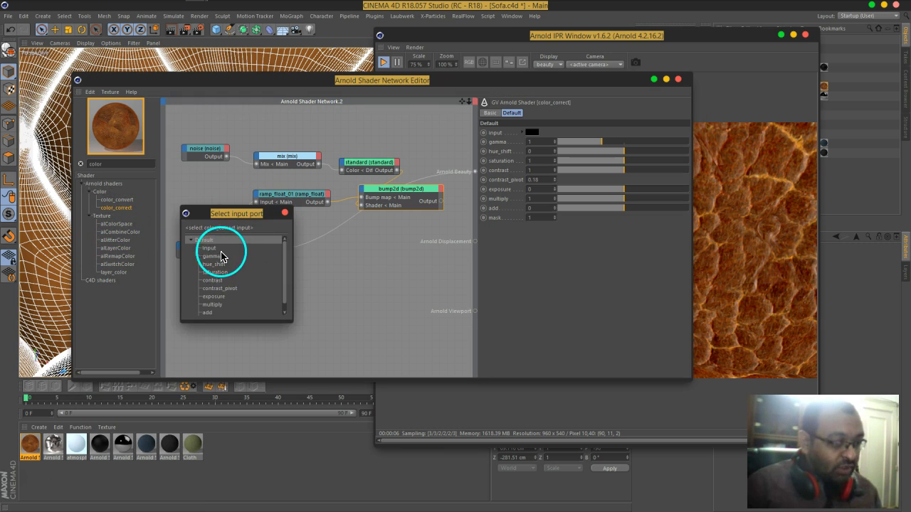
left_click(221, 251)
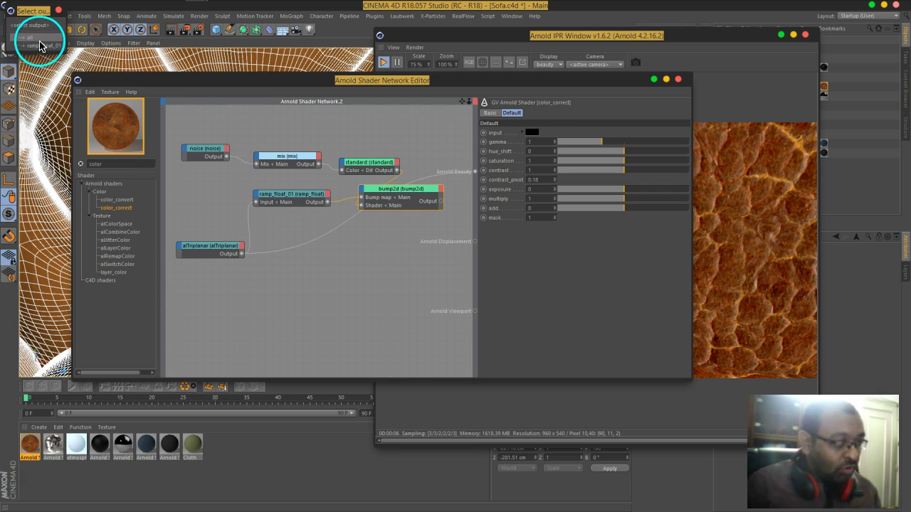
left_click(43, 44)
middle_click_drag(264, 264, 325, 255)
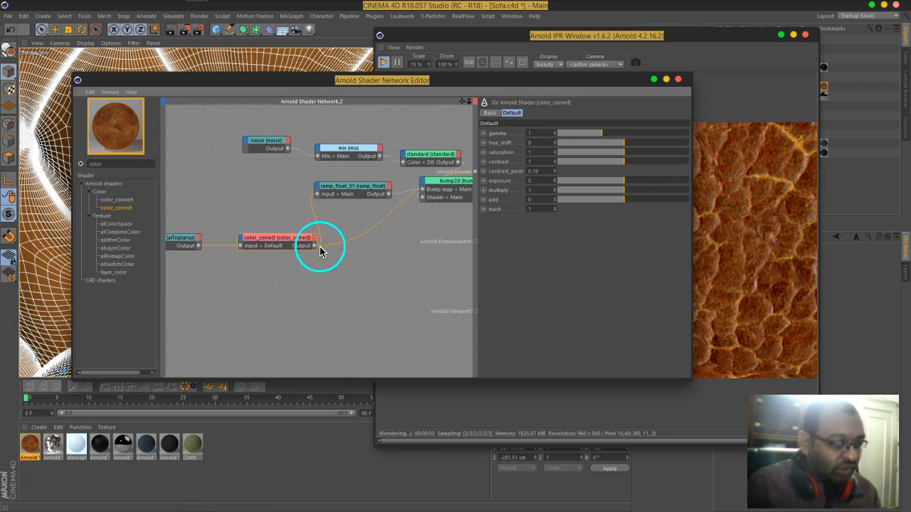
mouse_move(358, 187)
left_mouse_down()
mouse_move(366, 166)
mouse_move(342, 179)
left_mouse_up()
left_click(295, 240)
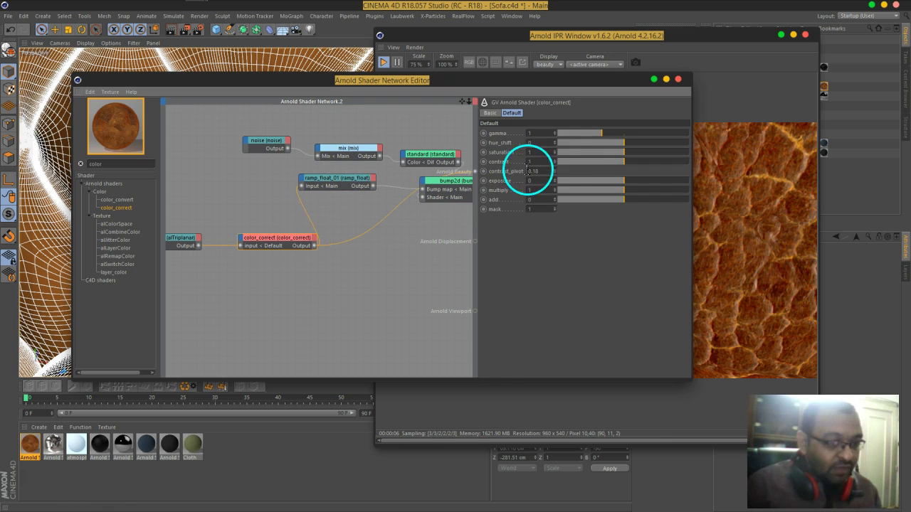
Step: Set color_correct's saturation to 0 and uncover the IPR render to check the greyscale texture
left_click_drag(580, 152, 514, 163)
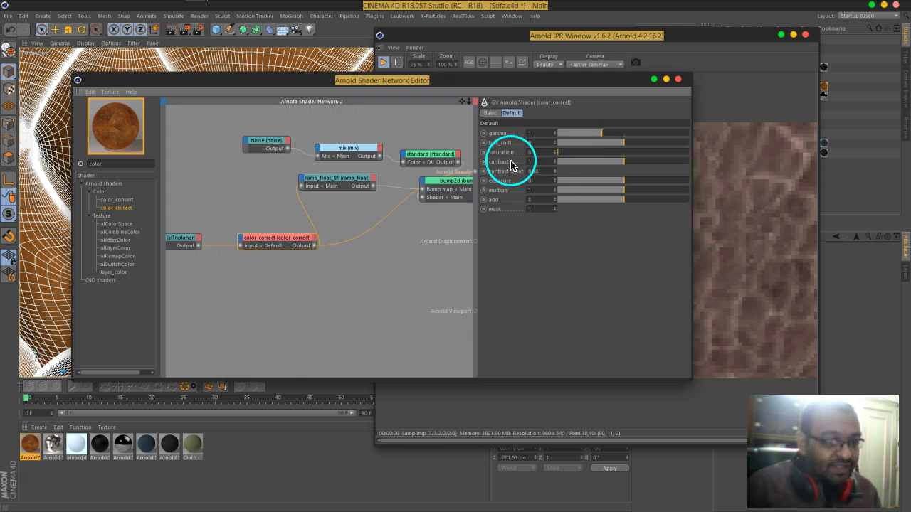
left_click_drag(517, 83, 265, 115)
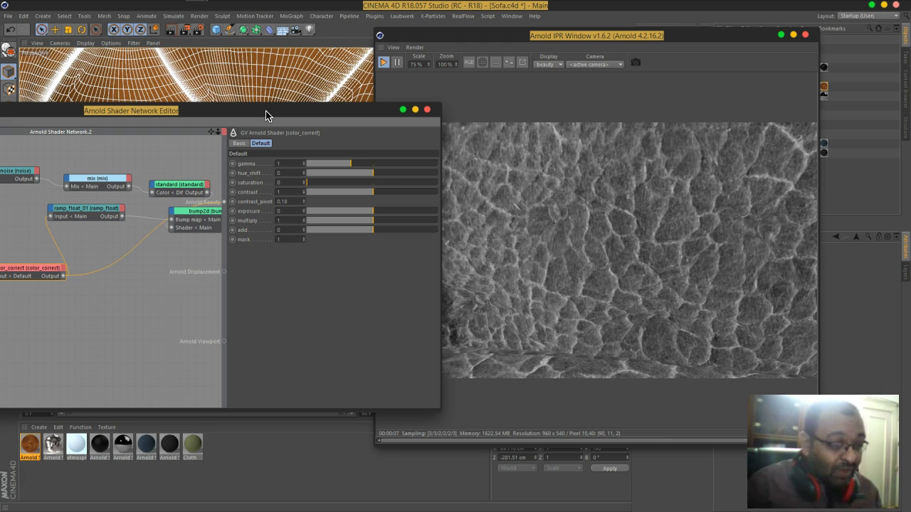
left_click_drag(265, 119, 444, 111)
middle_click_drag(363, 242, 294, 240)
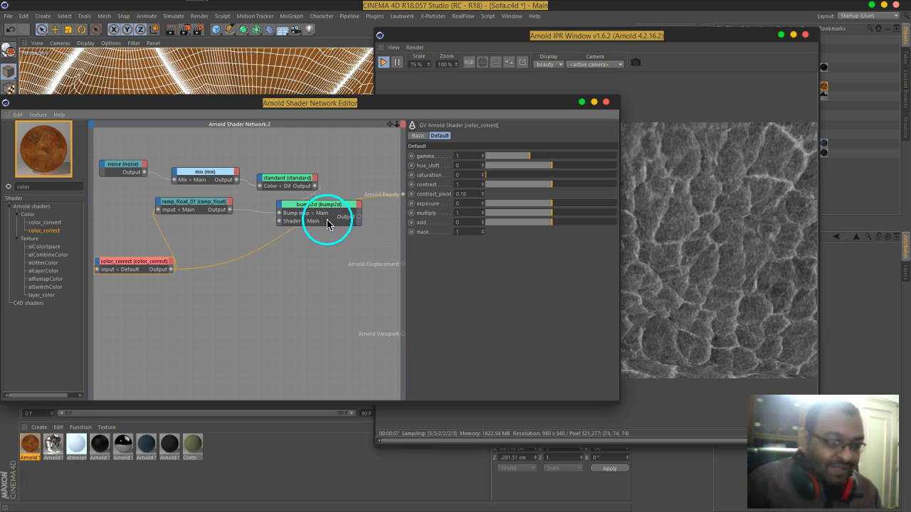
Step: Connect bump2d's output to Arnold Beauty and set its bump height to -0.5 cm
left_click_drag(356, 217, 403, 194)
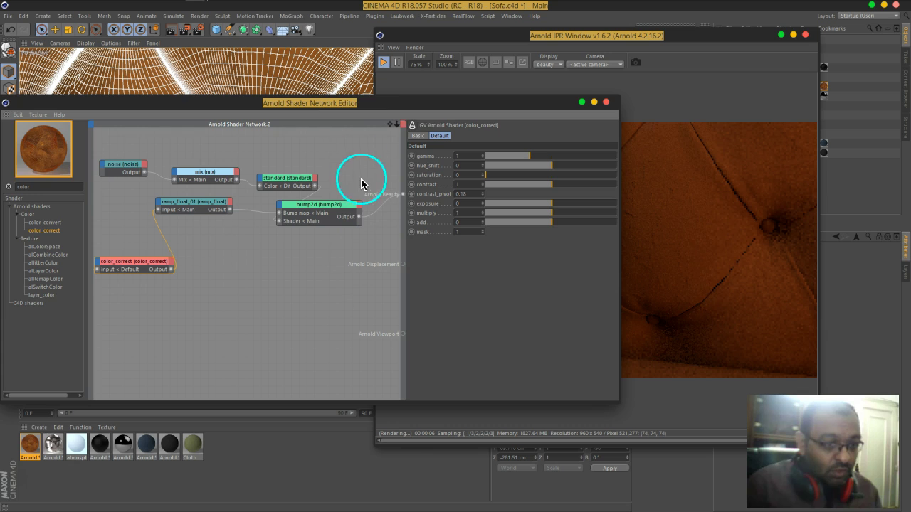
left_click_drag(437, 102, 304, 103)
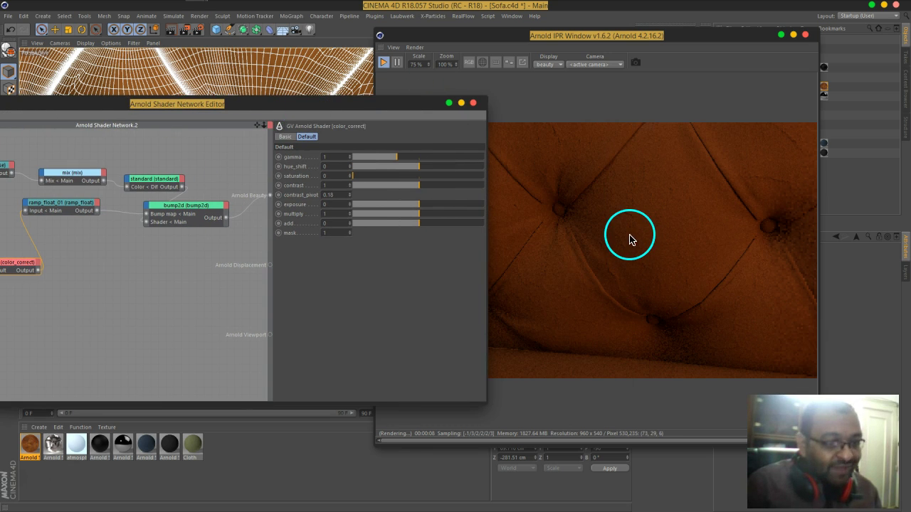
left_click(224, 210)
left_click_drag(343, 156, 288, 165)
key("BackSpace")
type("-0.5")
key("Return")
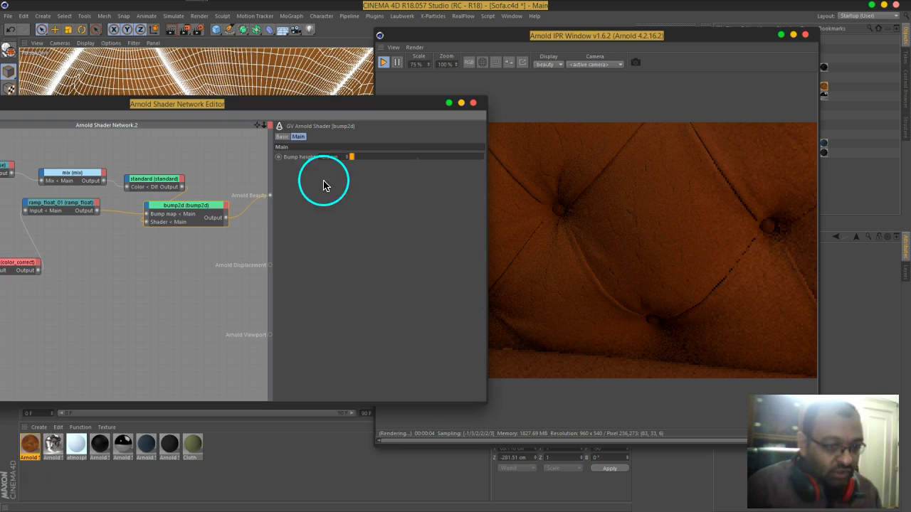
left_click_drag(285, 105, 319, 108)
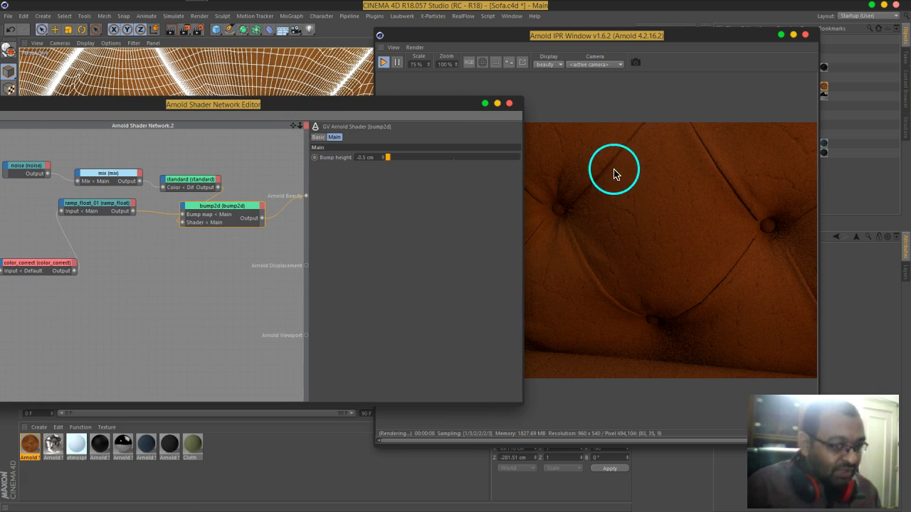
left_click_drag(210, 109, 348, 109)
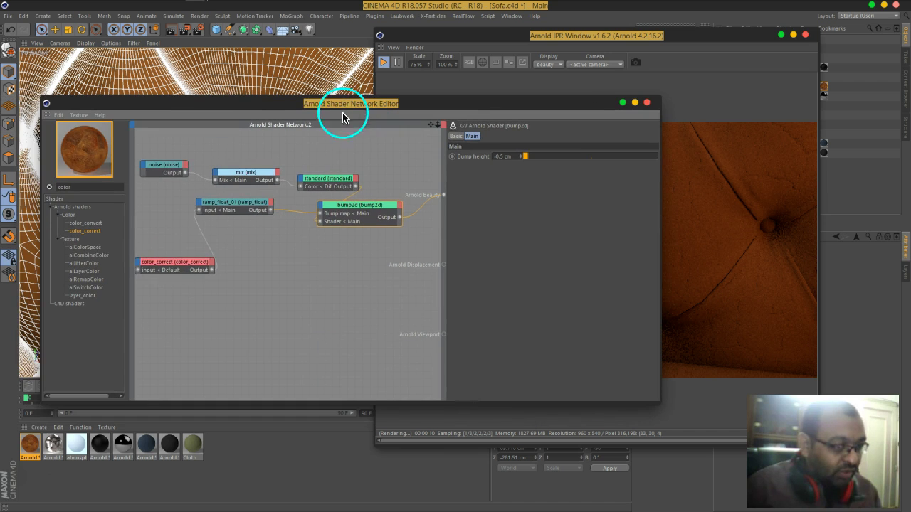
Step: Try alTriplanar frequencies of 1 and 5 against the render, and settle on 3
middle_click_drag(203, 273, 298, 255)
left_click(174, 248)
left_click(175, 252)
left_click(514, 202)
type("1")
key("Return")
left_click_drag(545, 114, 269, 131)
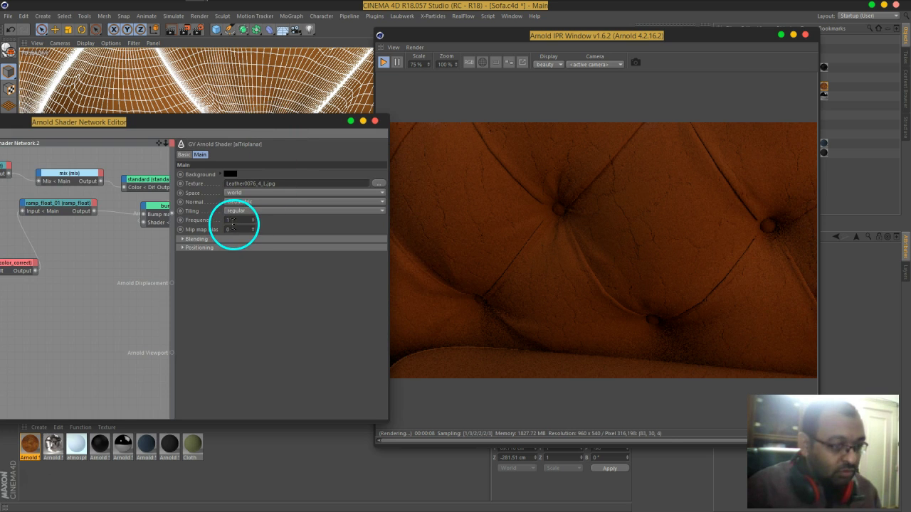
type("5")
key("Return")
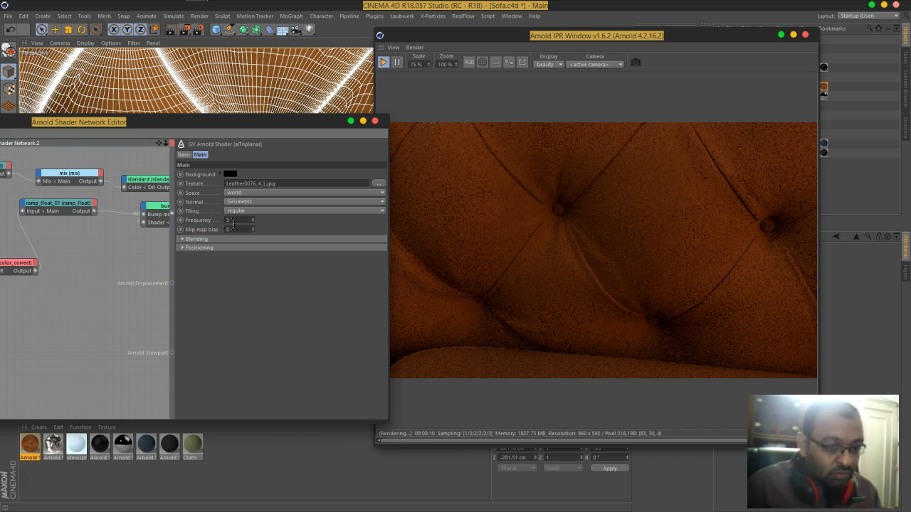
left_click(237, 222)
key("Return")
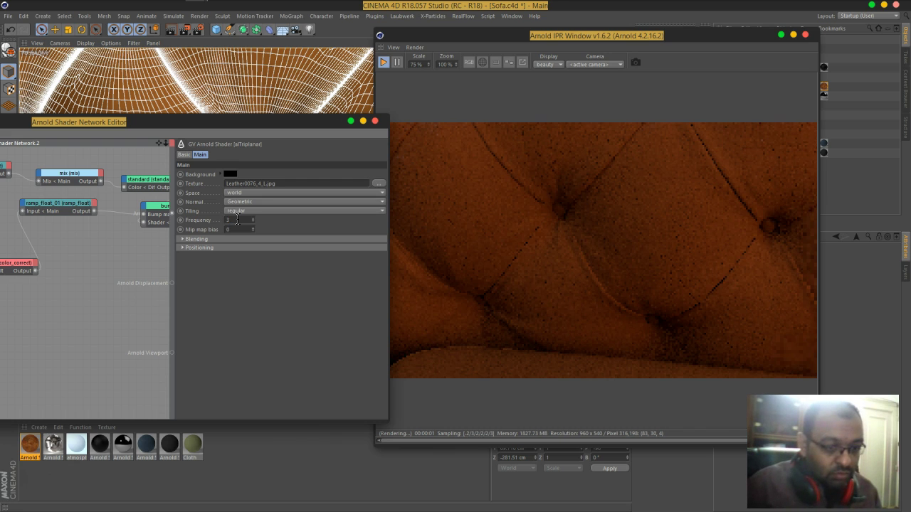
Step: Try a bump height of -1 cm on bump2d, and set it to 1 cm instead
middle_click_drag(157, 244, 124, 260)
left_click(141, 235)
double_click(230, 174)
type("-1")
key("Return")
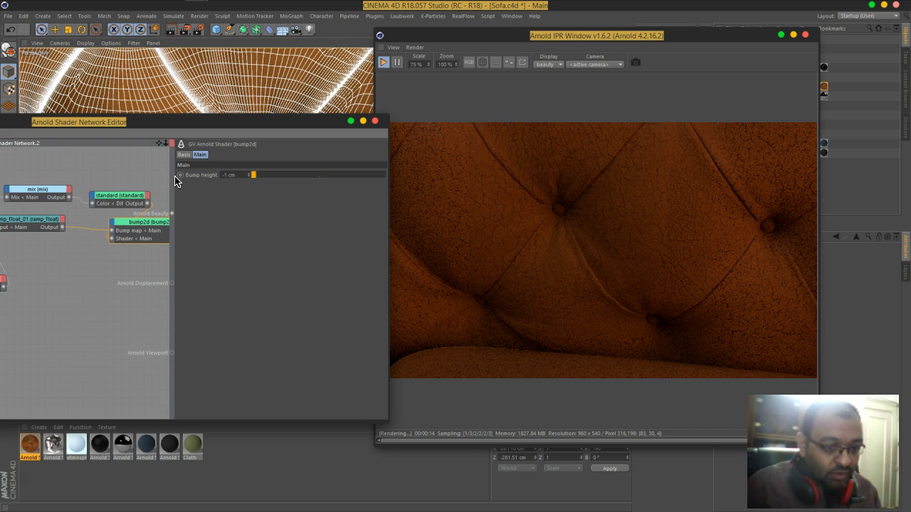
double_click(237, 174)
type("1")
key("Return")
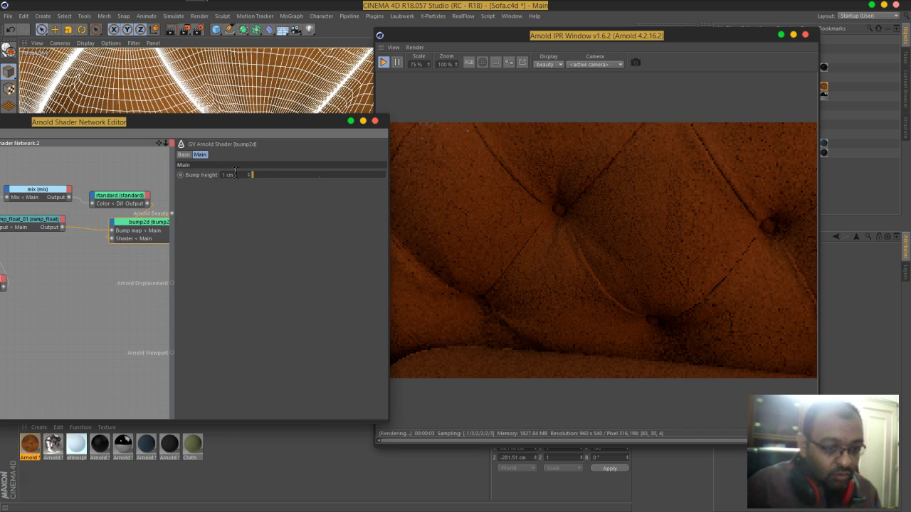
left_click_drag(220, 135, 233, 144)
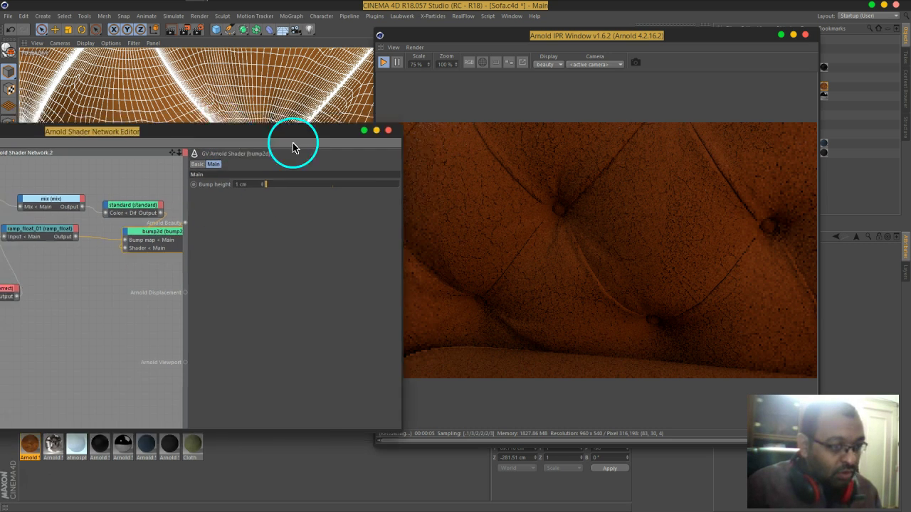
Step: Connect ramp_float_01's output directly to Arnold Beauty to preview the bump map by itself
left_click_drag(293, 148, 463, 128)
middle_click_drag(345, 263, 263, 277)
left_click_drag(226, 240, 416, 207)
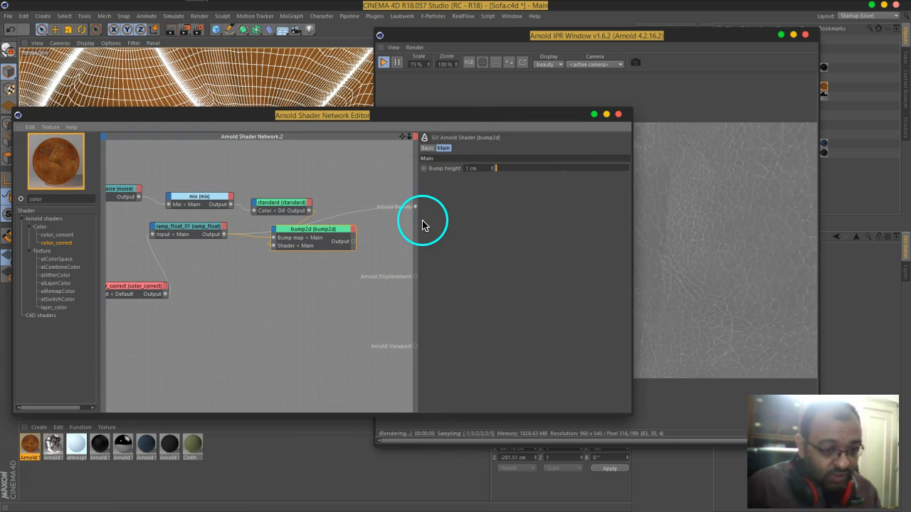
left_click_drag(458, 117, 400, 114)
Step: Invert ramp_float_01's curve so it falls from near full height at the start to 0 at the end
left_click(145, 226)
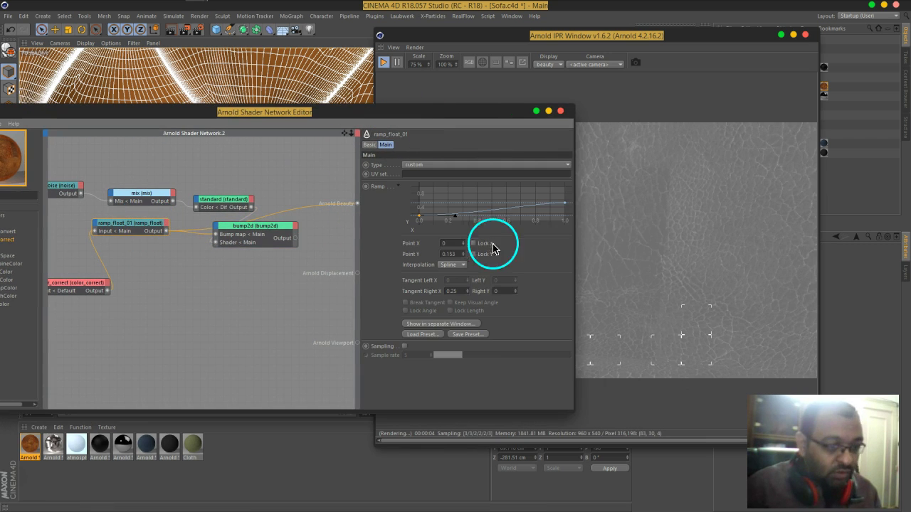
left_click(569, 205)
left_click_drag(568, 206, 572, 197)
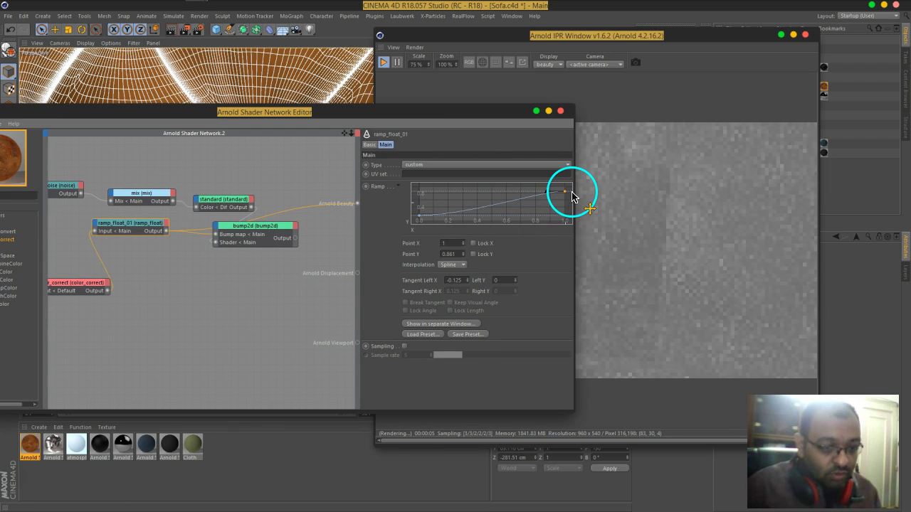
left_click_drag(417, 218, 582, 257)
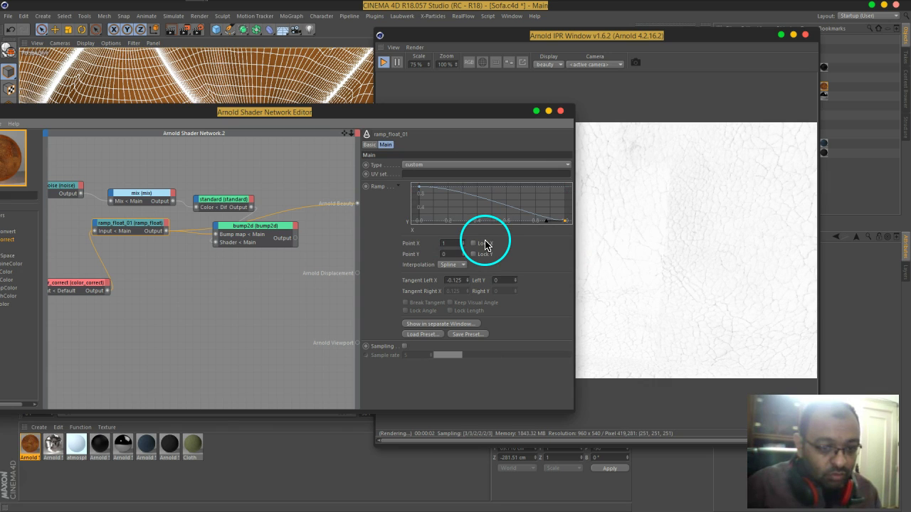
Step: Lower the ramp's starting point to about Y 0.583 and add a point at about X 0.624, Y 0
left_click_drag(418, 191, 417, 205)
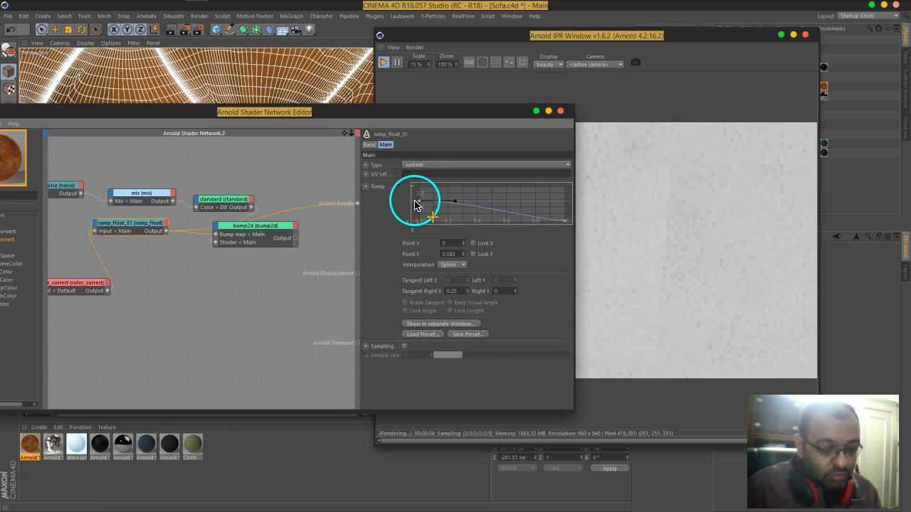
left_click(536, 219, "ctrl")
left_click_drag(536, 220, 518, 226)
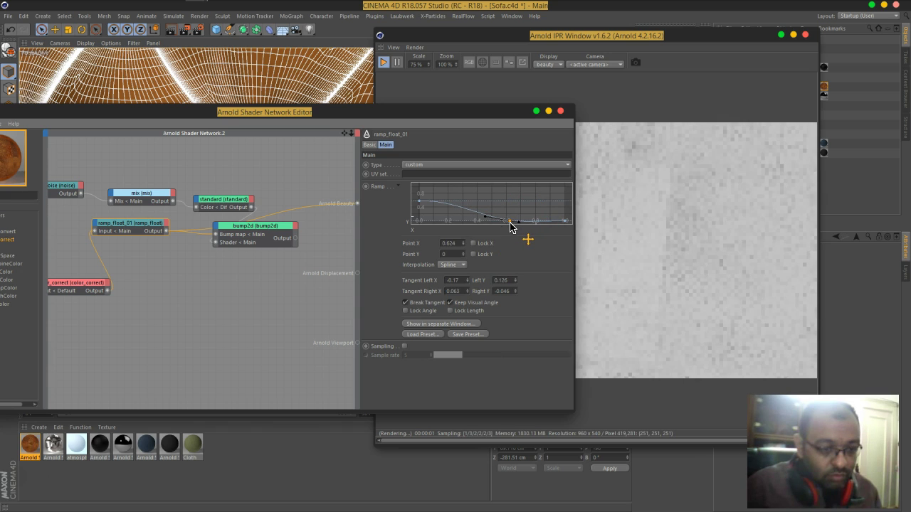
left_click(484, 264)
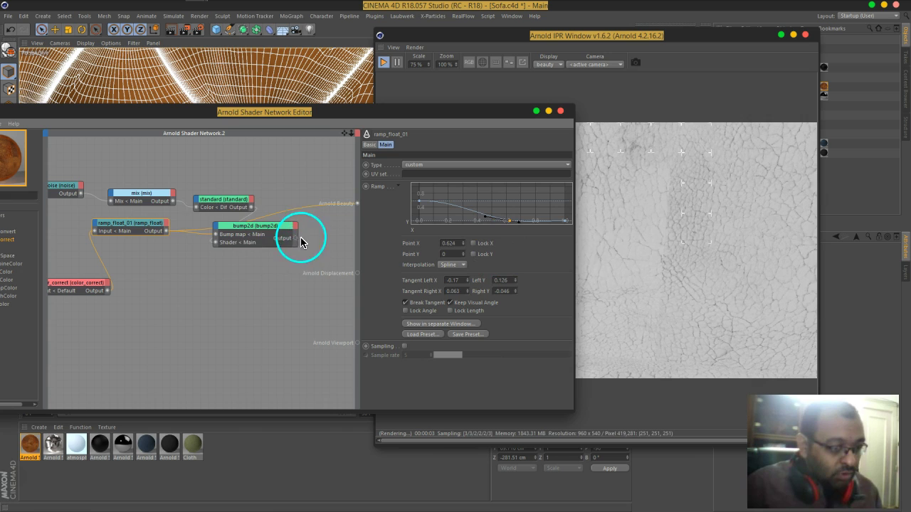
Step: Reconnect bump2d's output to Arnold Beauty and uncover the IPR render to check the leather bump
left_click(215, 226)
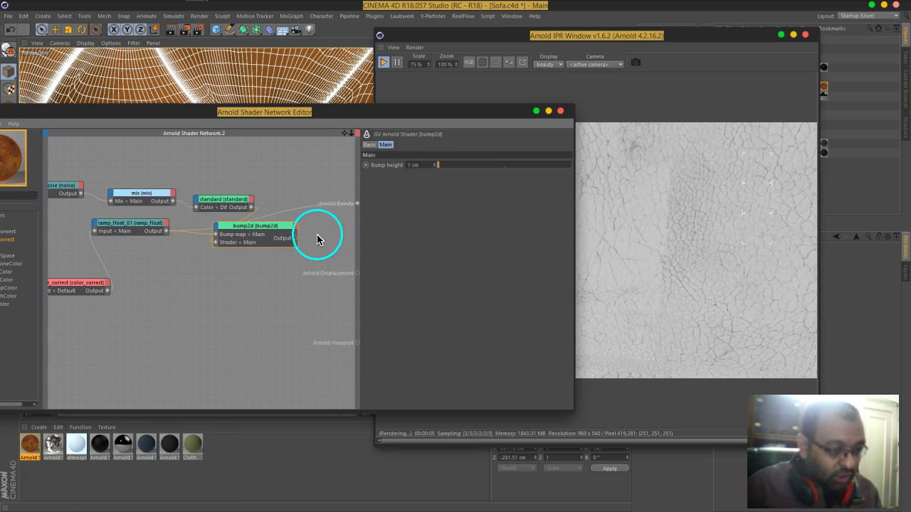
left_click_drag(295, 242, 357, 205)
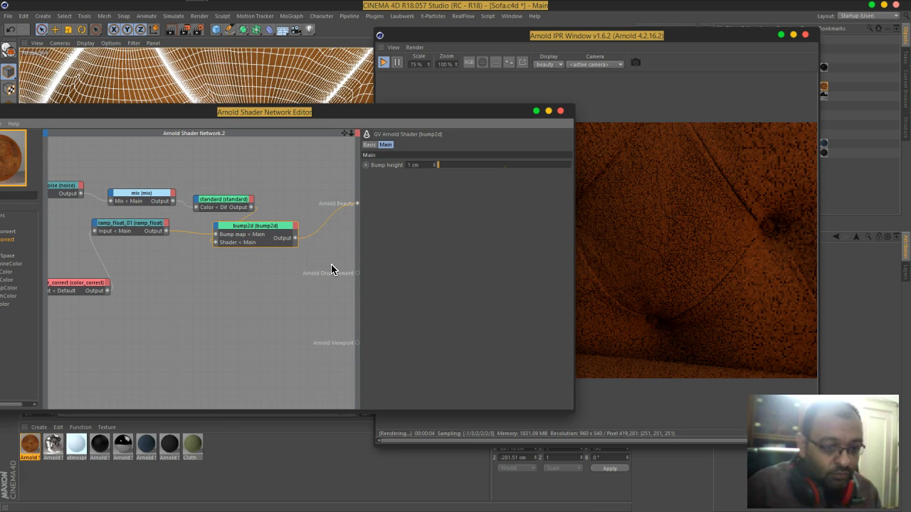
left_click(360, 223)
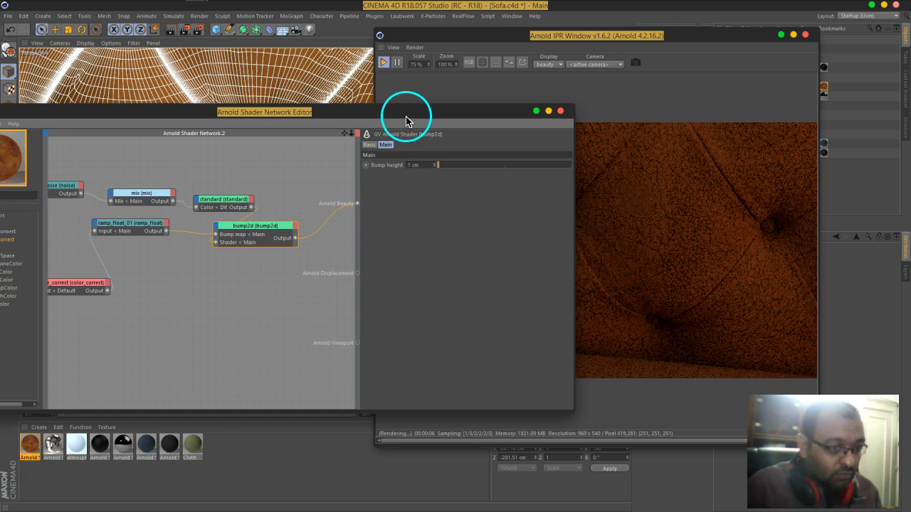
left_click_drag(407, 116, 246, 118)
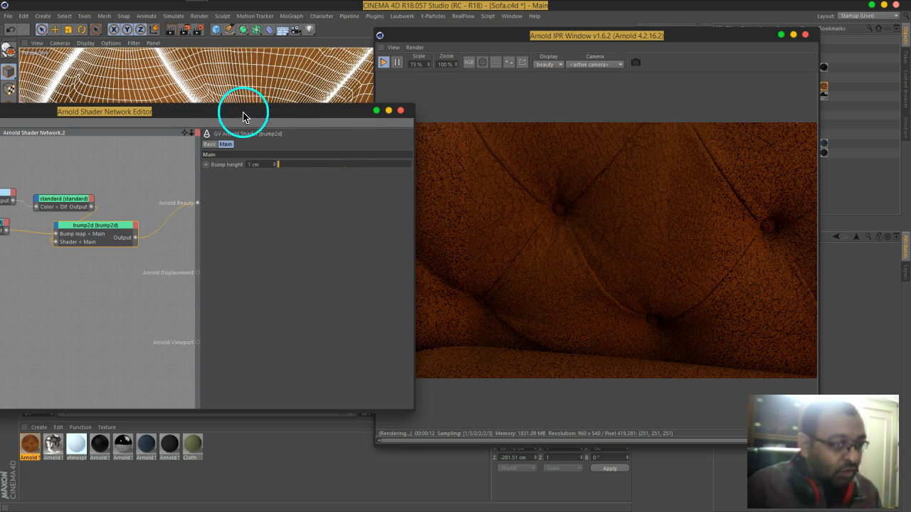
Step: Set the alTriplanar leather texture's frequency to 2 and uncover the IPR render to check the tiling
left_click_drag(249, 111, 444, 114)
middle_click_drag(130, 290, 285, 258)
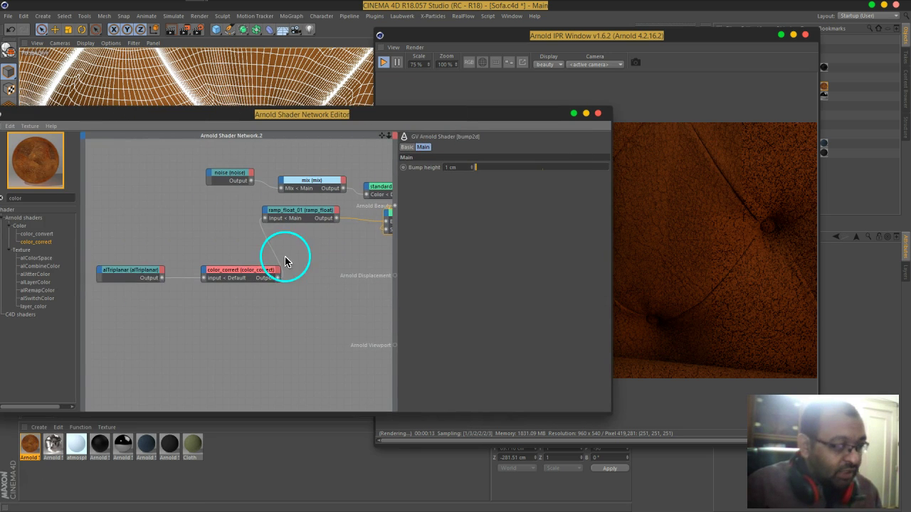
left_click(125, 277)
type("2")
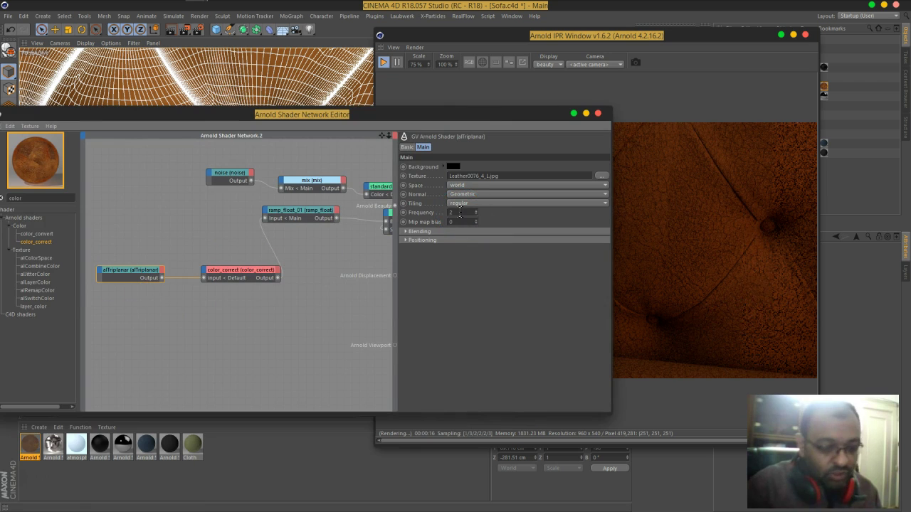
key("Return")
left_click_drag(517, 121, 363, 124)
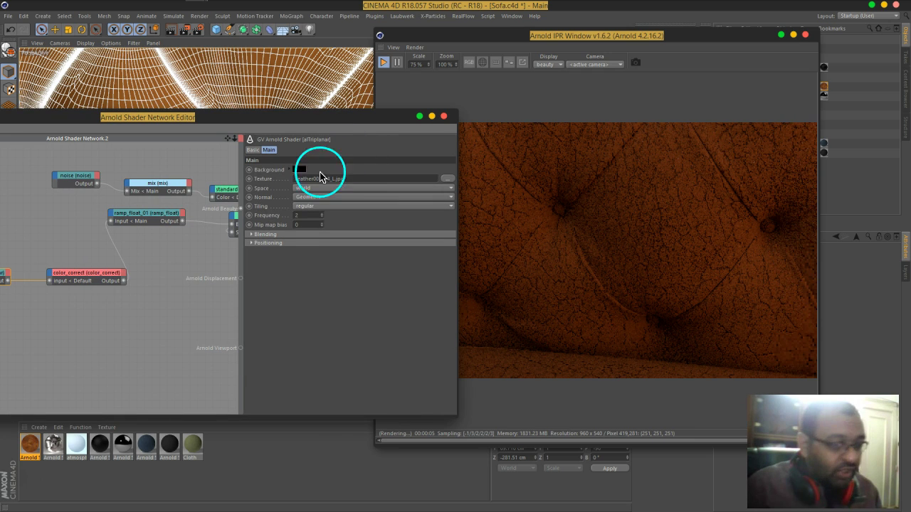
Step: Try a refraction IOR of 1.5 on the standard shader and reduce it to 1.4
middle_click_drag(219, 212, 147, 214)
left_click(177, 198)
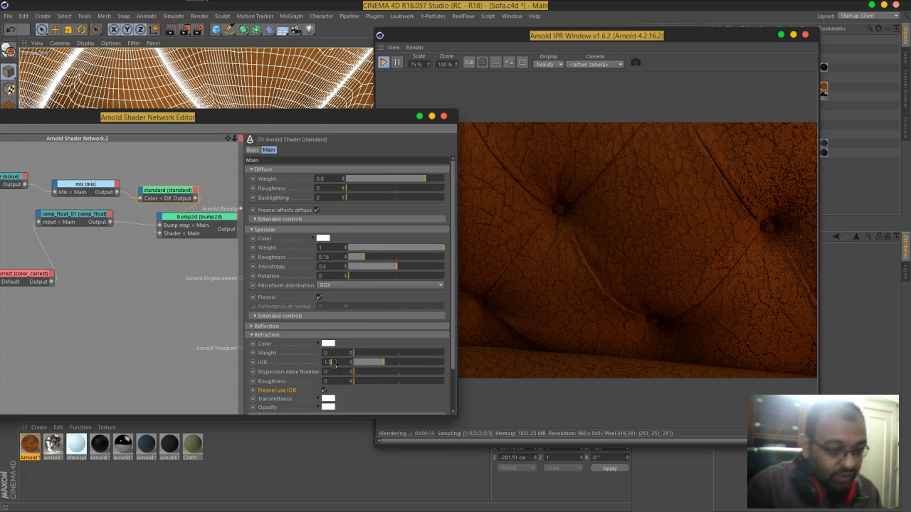
key("Return")
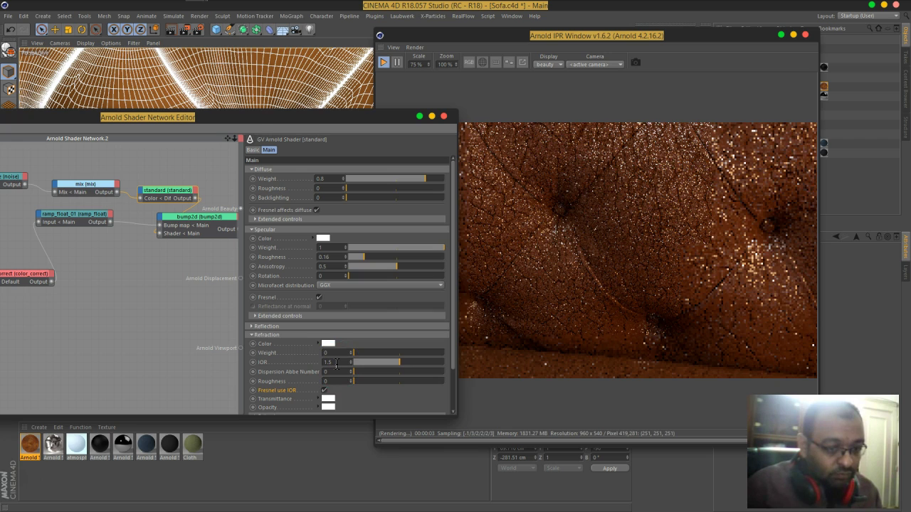
double_click(336, 364)
type("1.4")
key("Return")
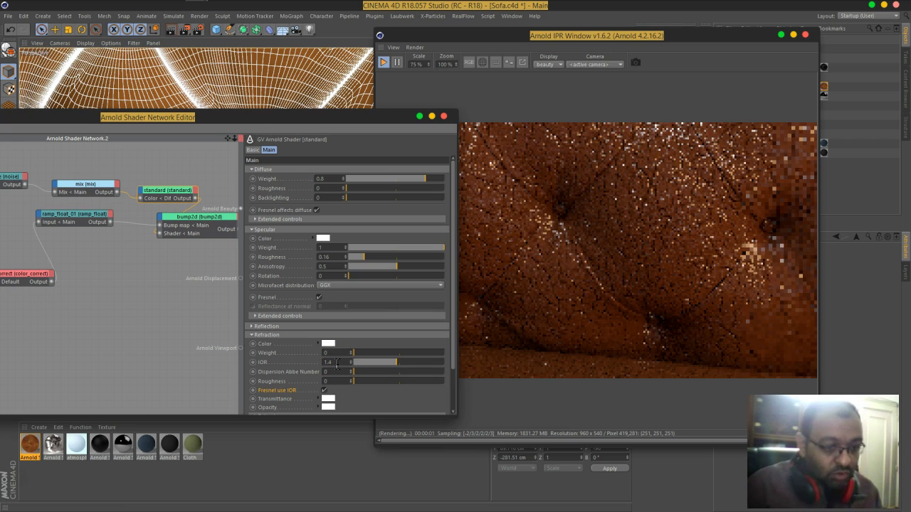
Step: Limit the IPR render to a region around the central tufted button
left_click(629, 291)
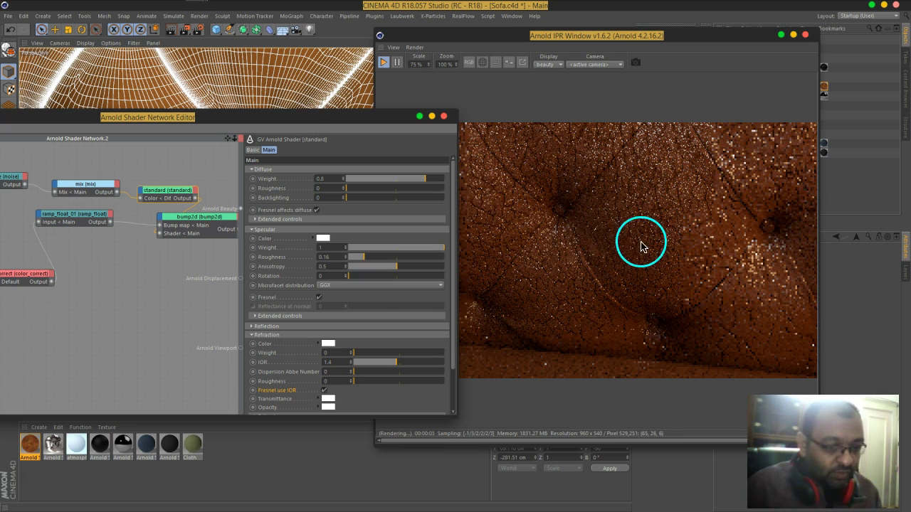
left_click(495, 63)
left_click_drag(451, 285, 559, 197)
left_click_drag(600, 242, 670, 287)
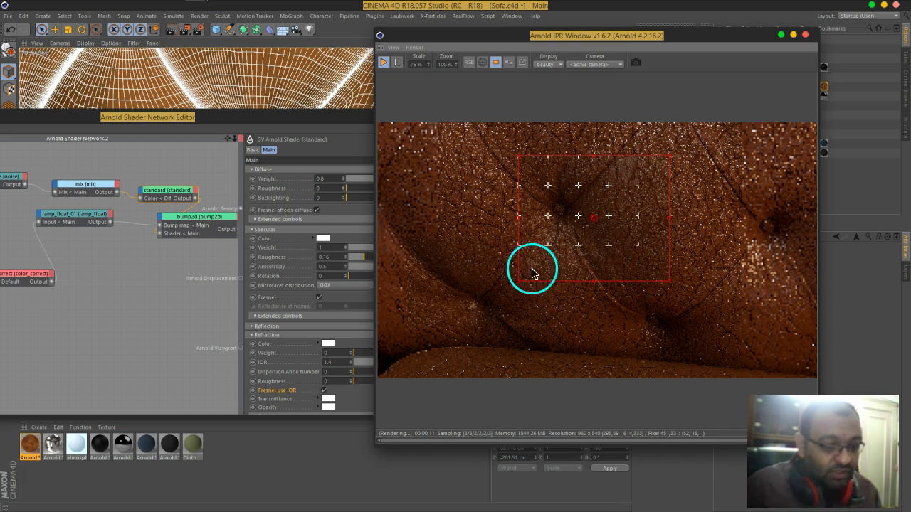
Step: Move the ramp_float_01 node down beside color_correct, below the bump2d node
left_click_drag(228, 121, 437, 101)
left_click_drag(305, 201, 356, 265)
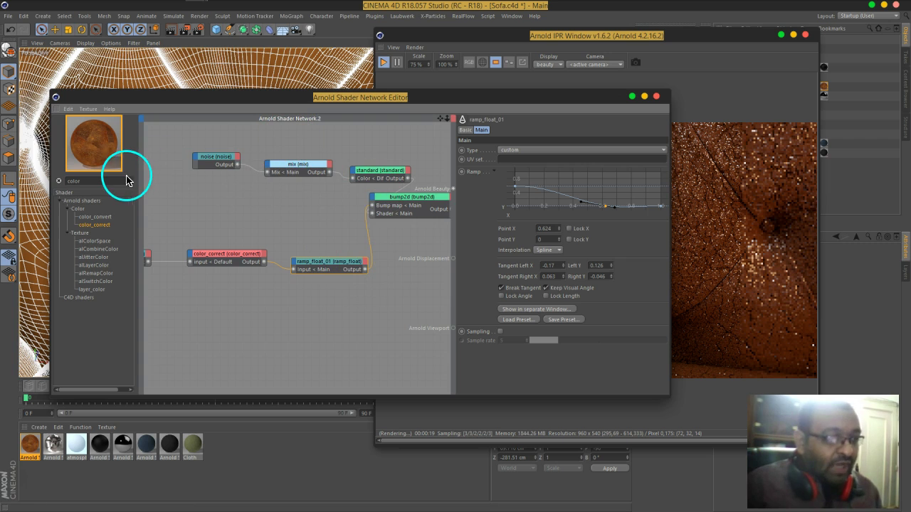
middle_click_drag(370, 229, 298, 223)
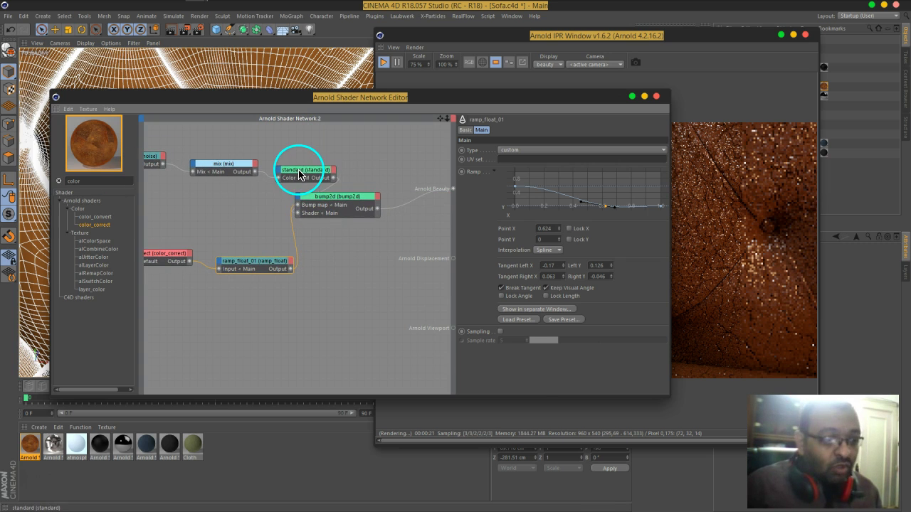
Step: Set the standard shader's specular weight to 0 and turn off the IPR render region
left_click(299, 170)
left_click(603, 229)
left_click_drag(605, 234, 539, 230)
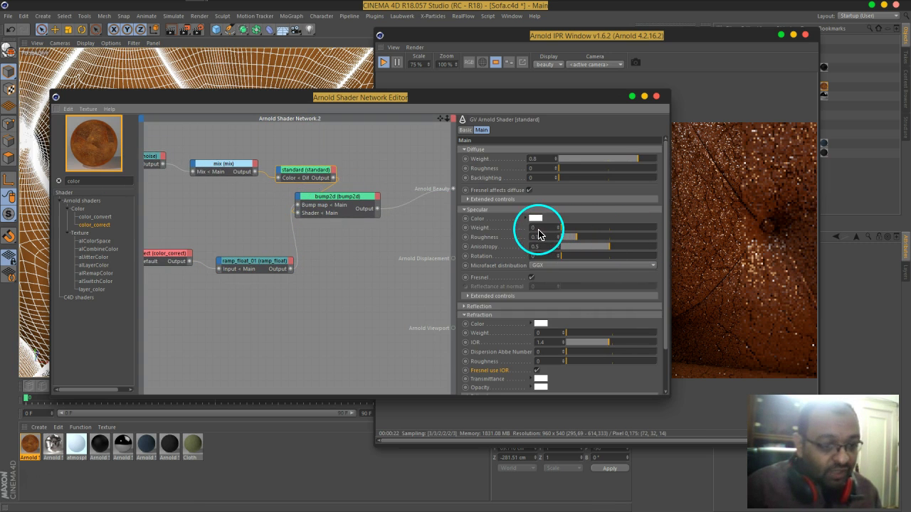
left_click(492, 66)
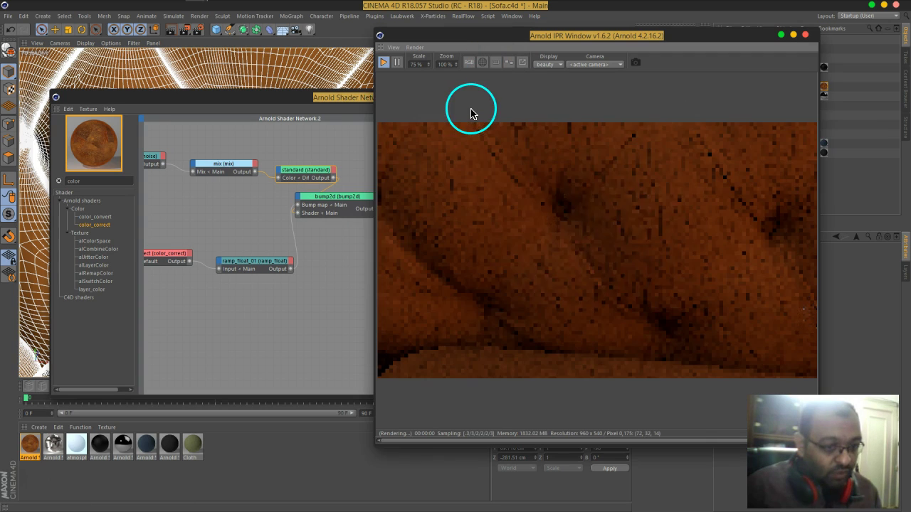
Step: Space out the network by moving the noise, mix and standard nodes away from bump2d
left_click_drag(324, 105, 433, 77)
middle_click_drag(341, 163, 382, 177)
left_click_drag(459, 143, 276, 165)
left_click_drag(470, 162, 379, 173)
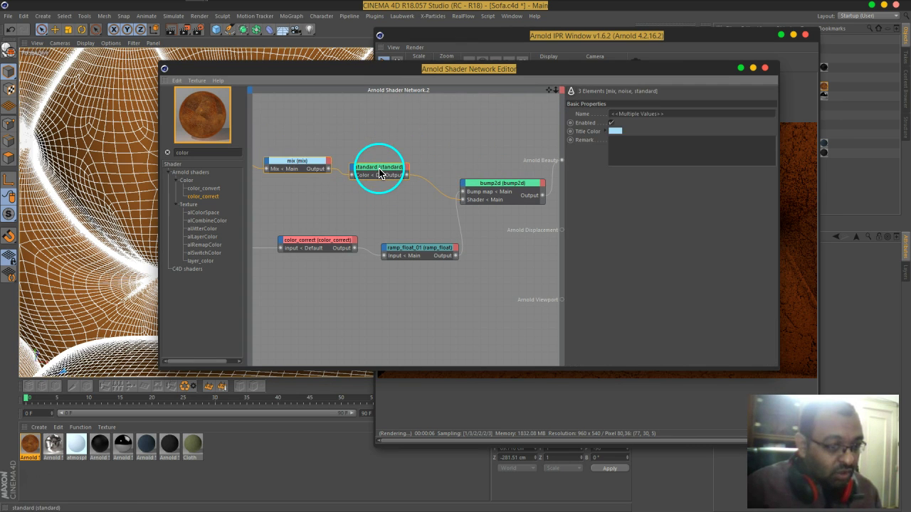
left_click(505, 188)
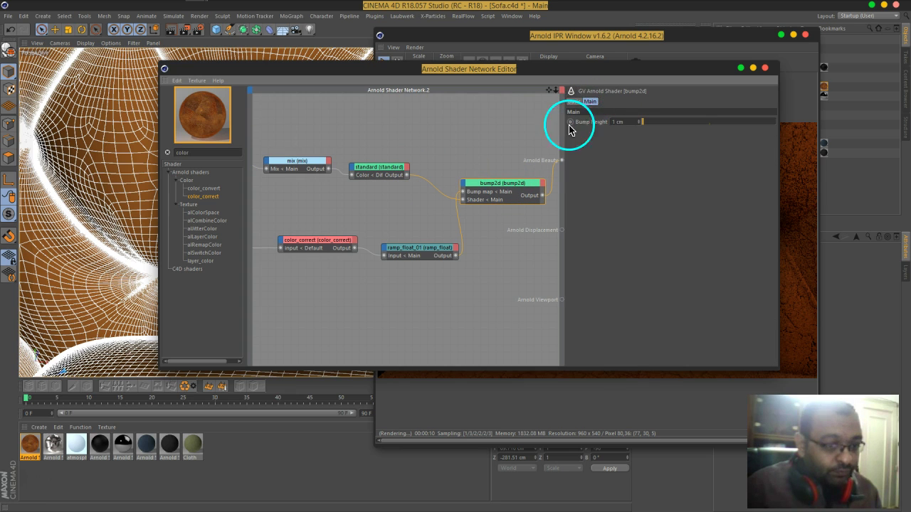
middle_click_drag(392, 163, 460, 156)
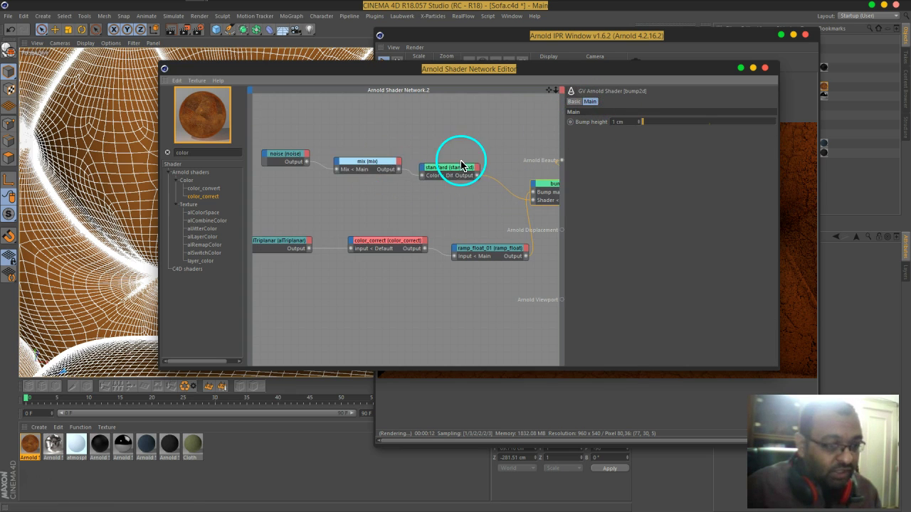
mouse_move(355, 155)
left_mouse_down()
mouse_move(279, 180)
mouse_move(356, 160)
mouse_move(355, 171)
left_mouse_up()
Step: Search the shaders for "lay" and add a layer_color node above the noise and mix nodes
left_click(223, 151)
type("lay")
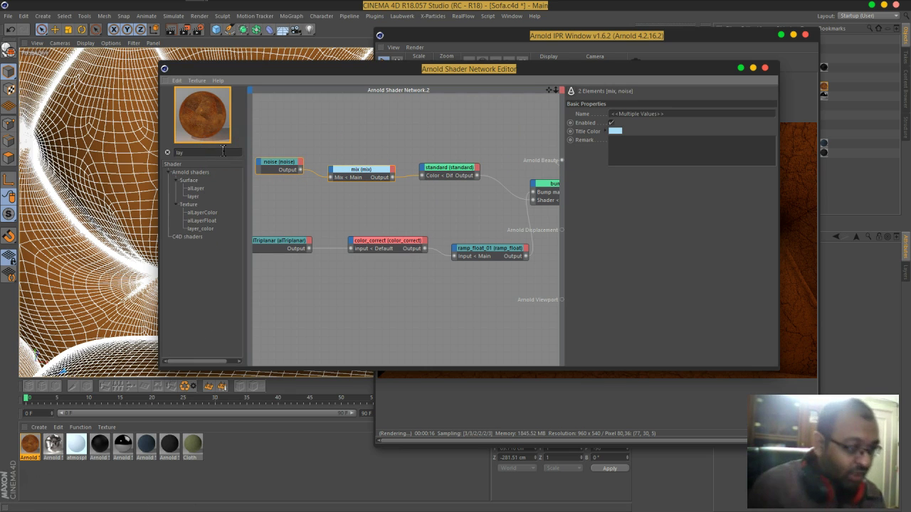
left_click_drag(208, 233, 320, 146)
middle_click_drag(375, 198, 471, 204)
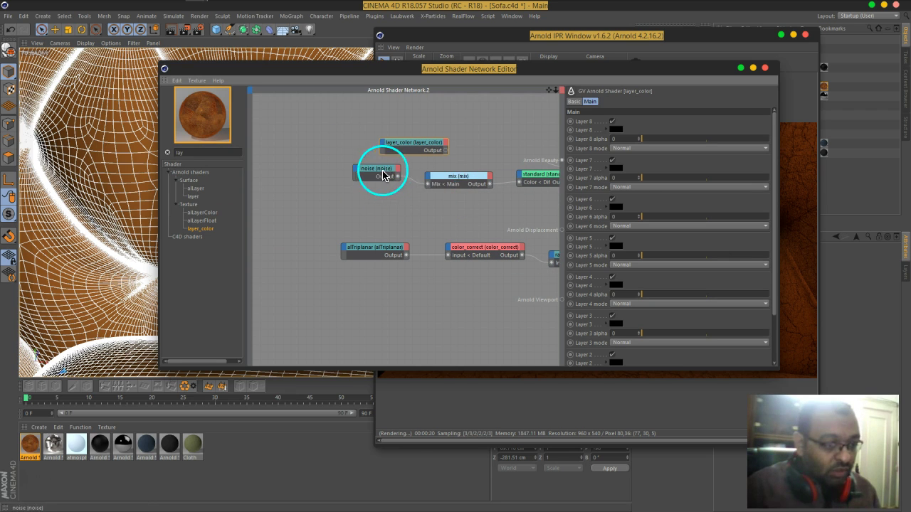
Step: Place layer_color between the mix and standard nodes and connect its output to the standard shader's diffuse color
left_click(443, 179)
left_click(354, 169, "shift")
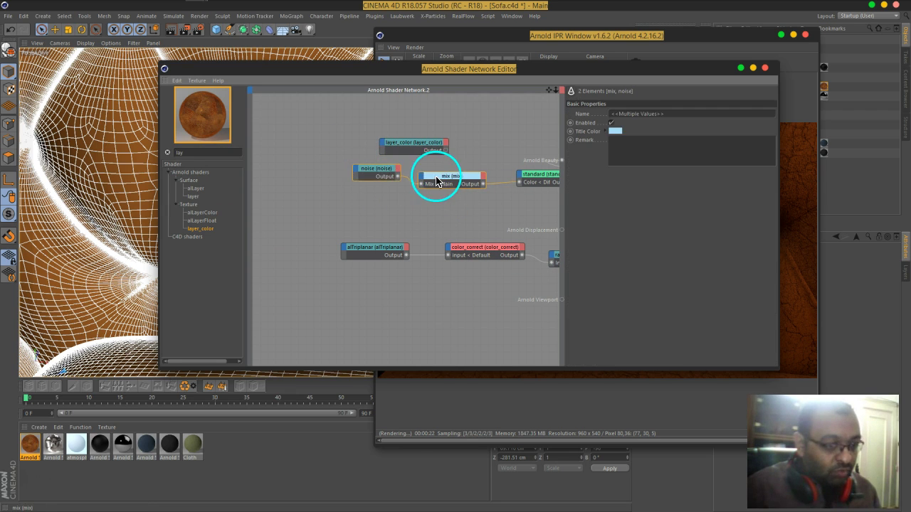
left_click_drag(436, 178, 357, 167)
left_click_drag(429, 154, 458, 172)
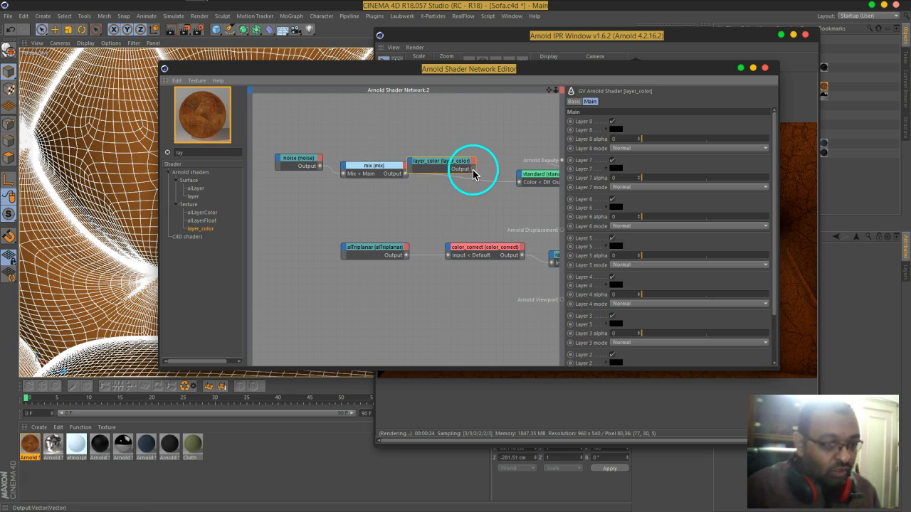
left_click_drag(519, 183, 519, 183)
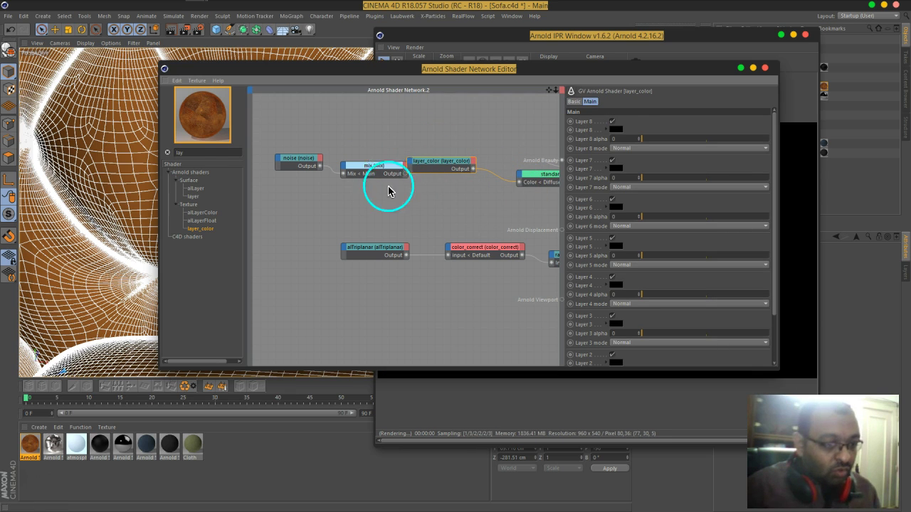
Step: Move the noise and mix nodes clear of layer_color and connect mix's output to its Layer 1 input
left_click_drag(388, 189, 292, 163)
left_click_drag(360, 171, 328, 180)
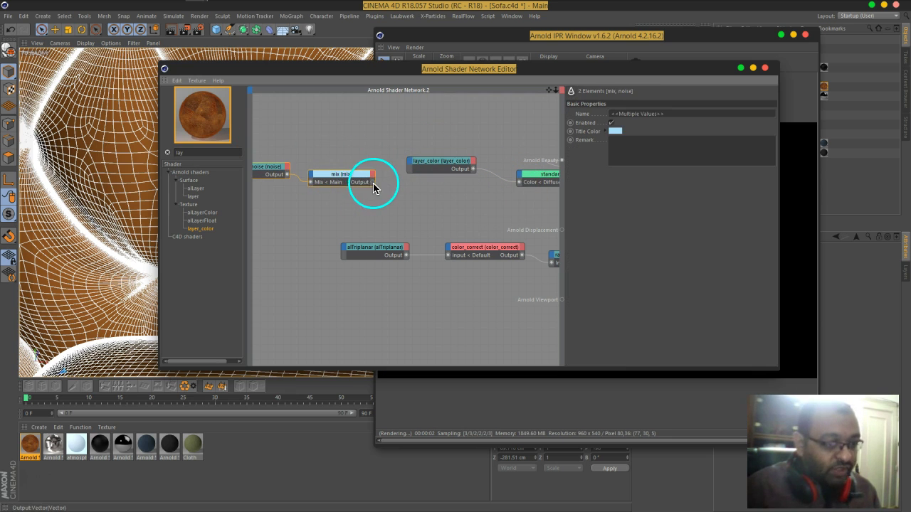
left_click_drag(411, 163, 411, 164)
mouse_move(431, 168)
left_click(467, 299)
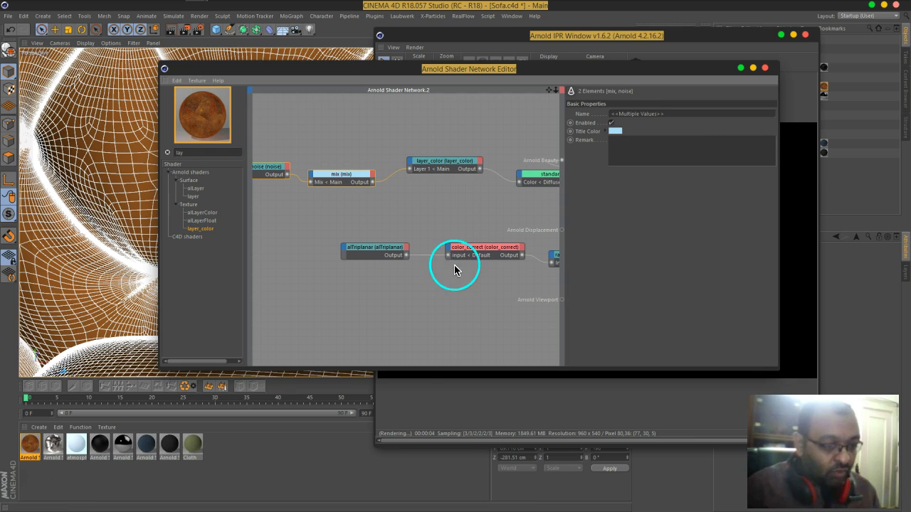
Step: Examine the bump branch from alTriplanar through color_correct and ramp_float_01 to bump2d
left_click(200, 152)
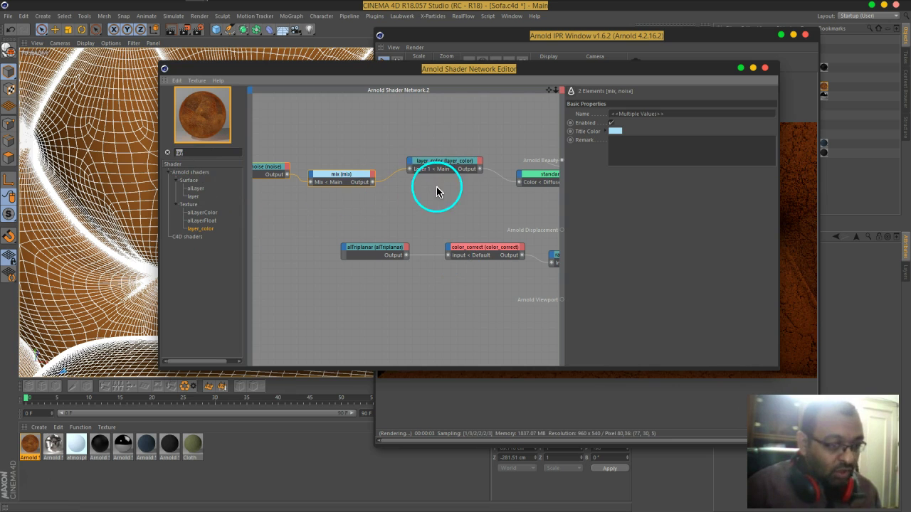
middle_click_drag(484, 223, 371, 215)
left_click(461, 252)
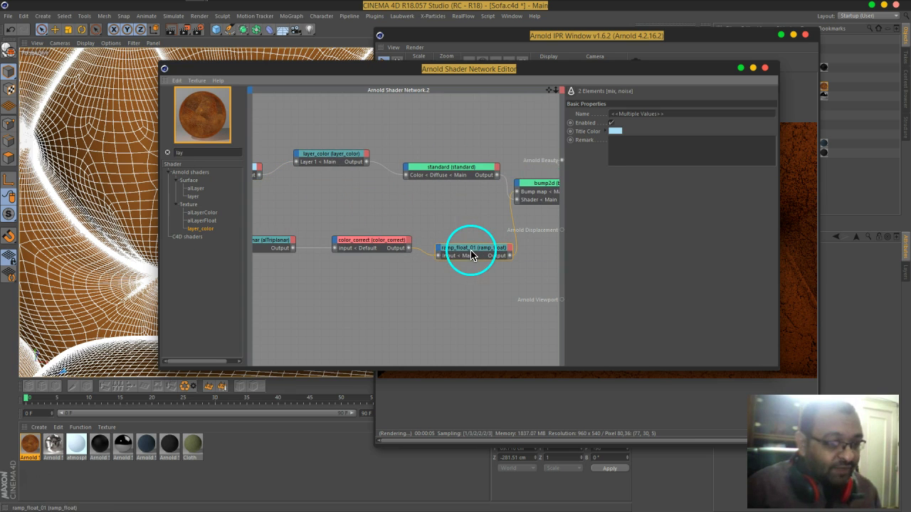
middle_click_drag(453, 240, 496, 247)
left_click_drag(496, 238, 295, 279)
middle_click_drag(496, 275, 470, 263)
middle_click_drag(386, 218, 420, 243)
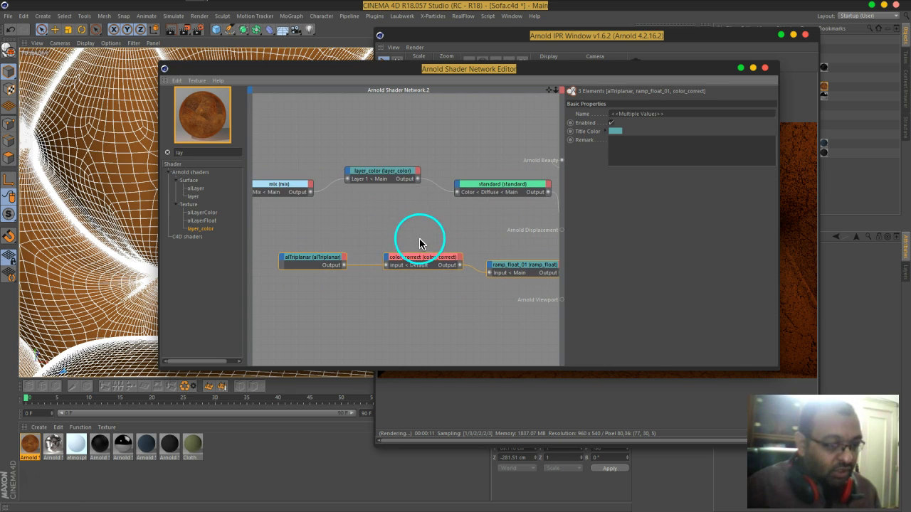
left_click_drag(444, 253, 287, 281)
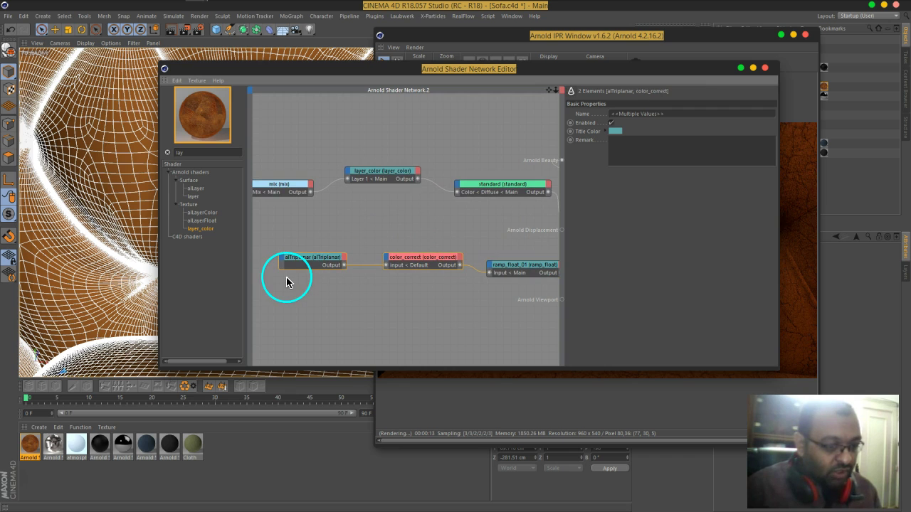
left_click(442, 240)
middle_click_drag(466, 264, 445, 274)
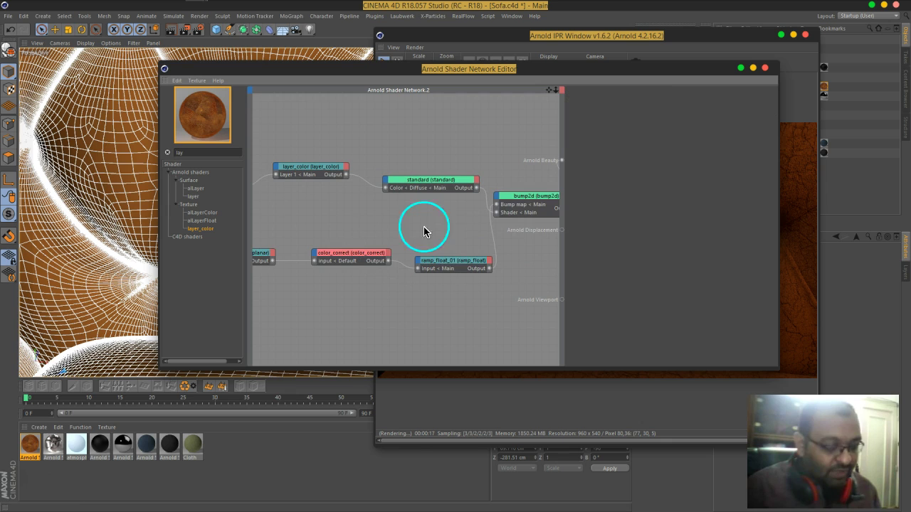
middle_click_drag(385, 241, 357, 266)
Step: Connect color_correct's output directly to Arnold Beauty to preview the desaturated leather texture in the IPR
left_click(345, 258)
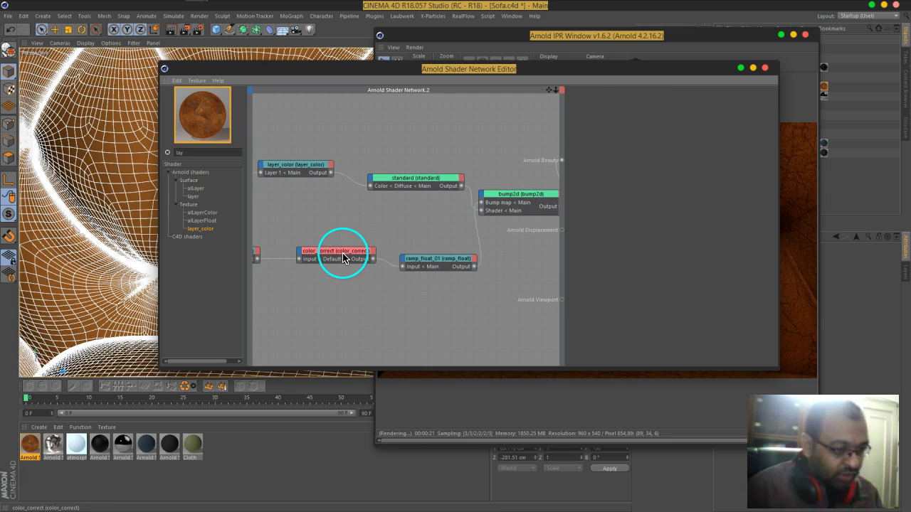
left_click_drag(372, 259, 562, 160)
left_click_drag(548, 74, 518, 93)
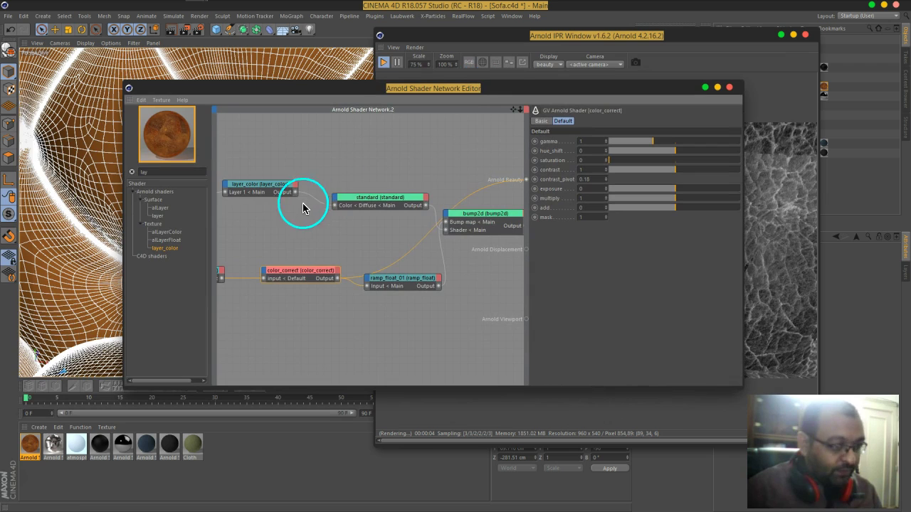
Step: Connect color_correct's output to the Layer 2 input of layer_color and show layer_color's settings
middle_click_drag(301, 203, 347, 216)
left_click_drag(386, 278, 326, 307)
left_click(311, 194)
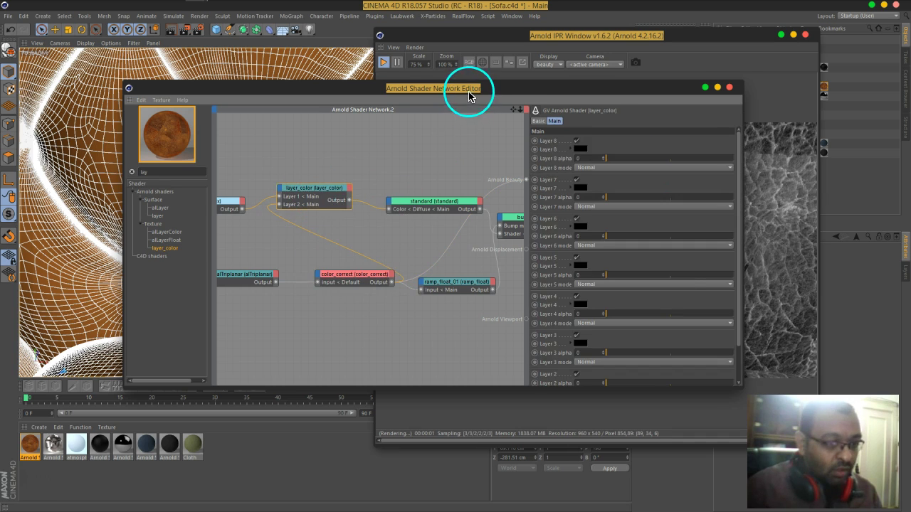
left_click_drag(468, 97, 397, 108)
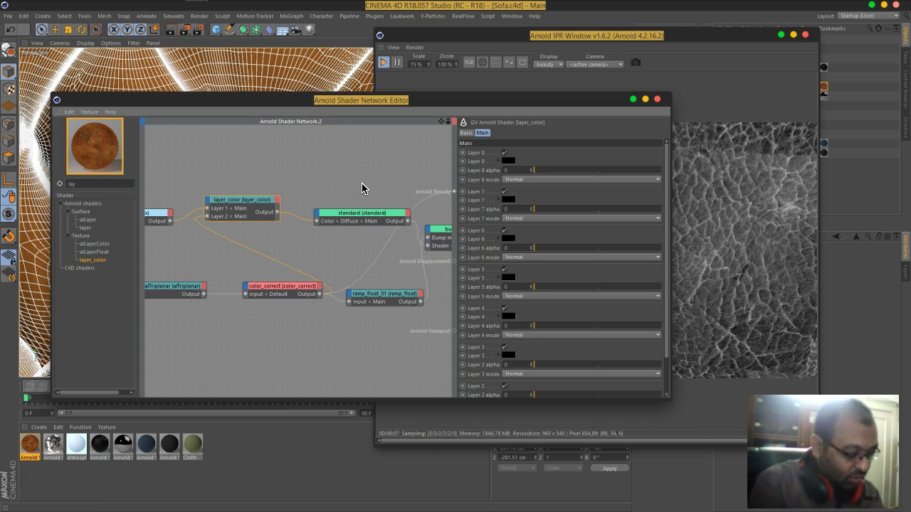
Step: Restore the full leather shader in the IPR by reconnecting bump2d's output to Arnold Beauty
left_click(385, 212)
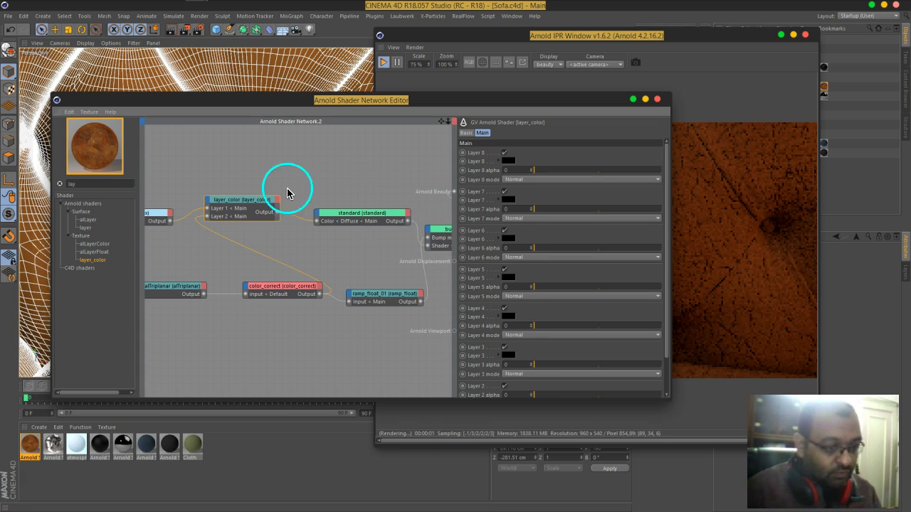
middle_click_drag(431, 205, 415, 174)
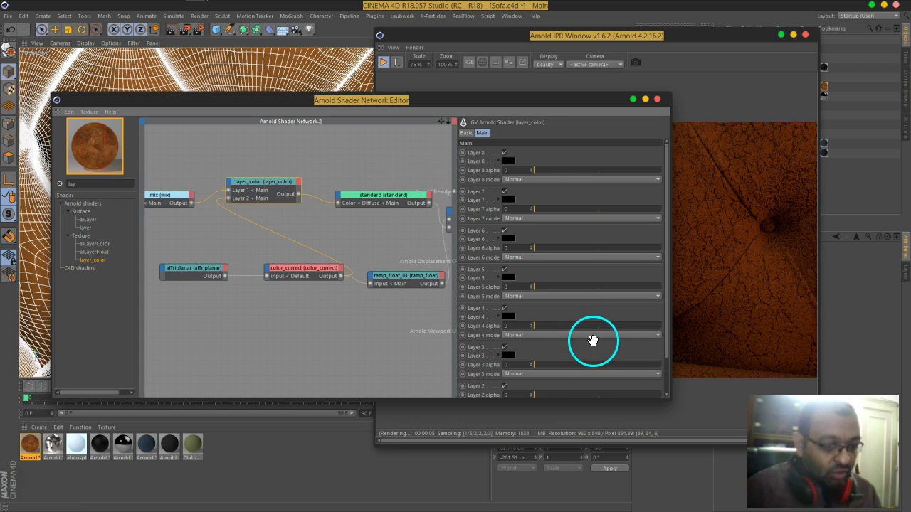
Step: Set layer_color's Layer 2 alpha to 1 and its blend mode to Overlay
scroll(590, 346, "down", 2)
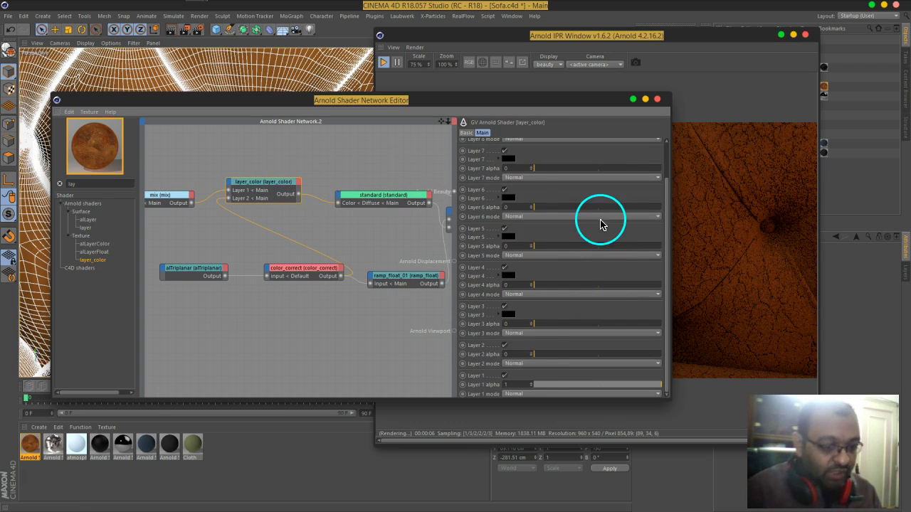
type("1")
key("Return")
left_click(535, 371)
left_click_drag(535, 371, 529, 231)
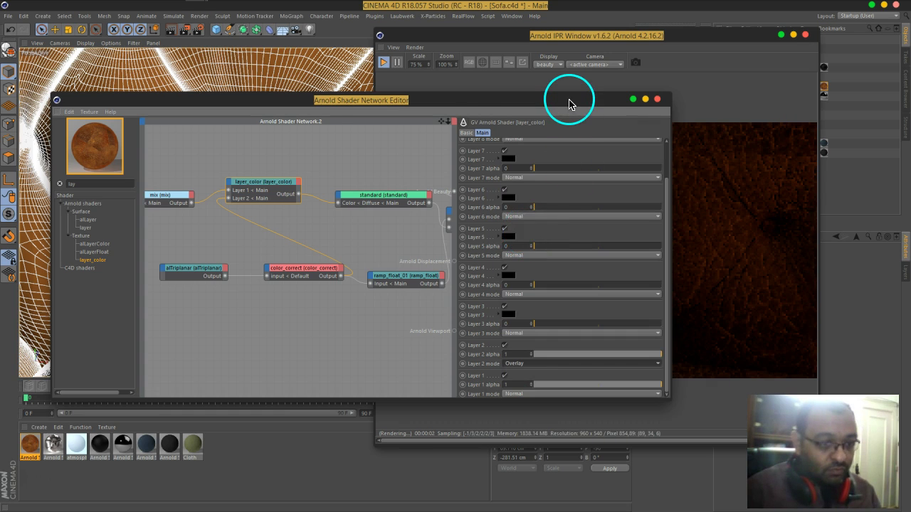
Step: Raise the color_correct node's exposure to 1
left_click_drag(568, 104, 450, 84)
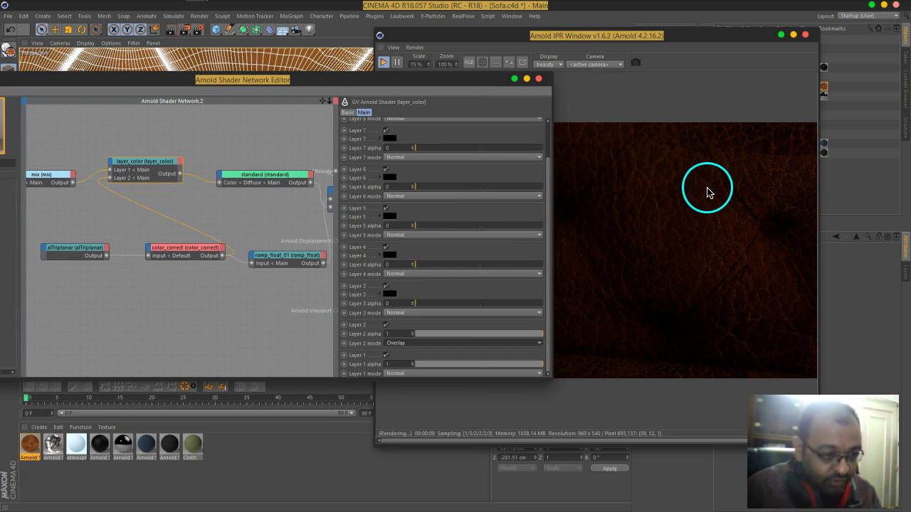
left_click(171, 249)
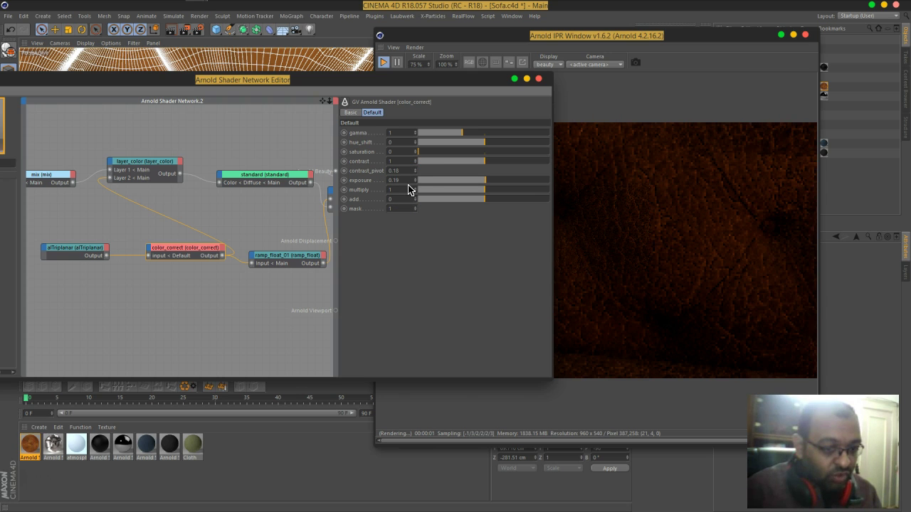
type("9")
key("Return")
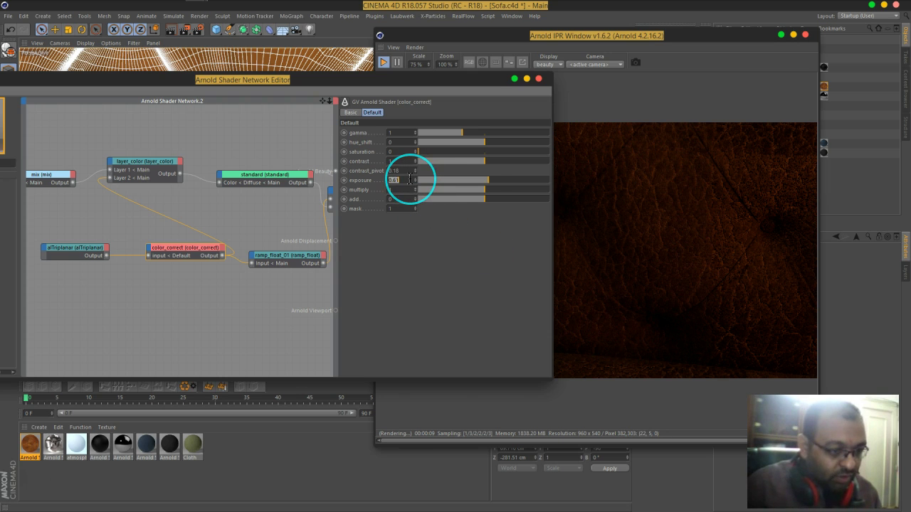
key("Return")
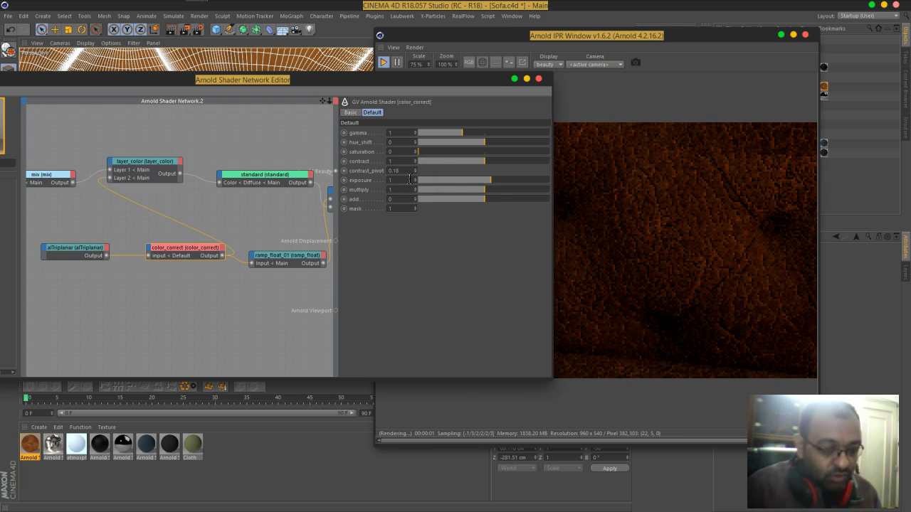
Step: Reduce layer_color's Layer 2 alpha to 0.7 to soften the overlaid leather texture
left_click(156, 166)
scroll(432, 287, "down", 2)
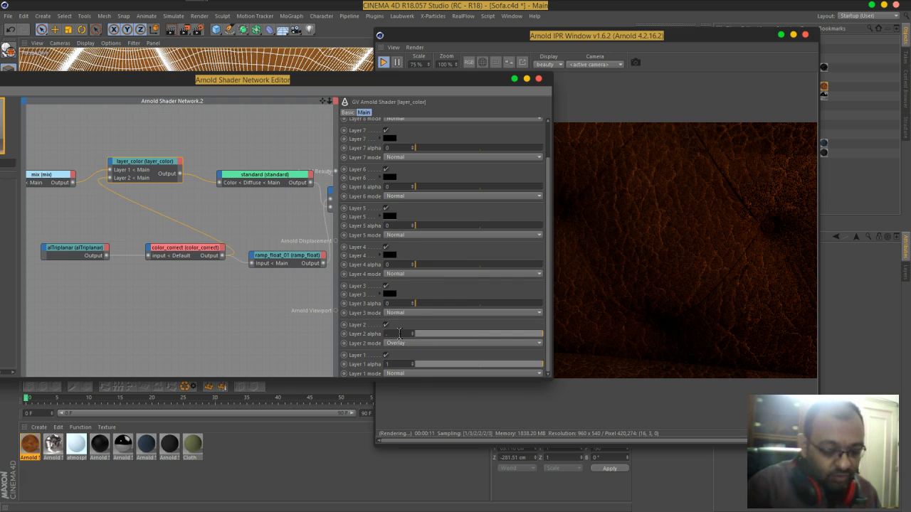
key("Return")
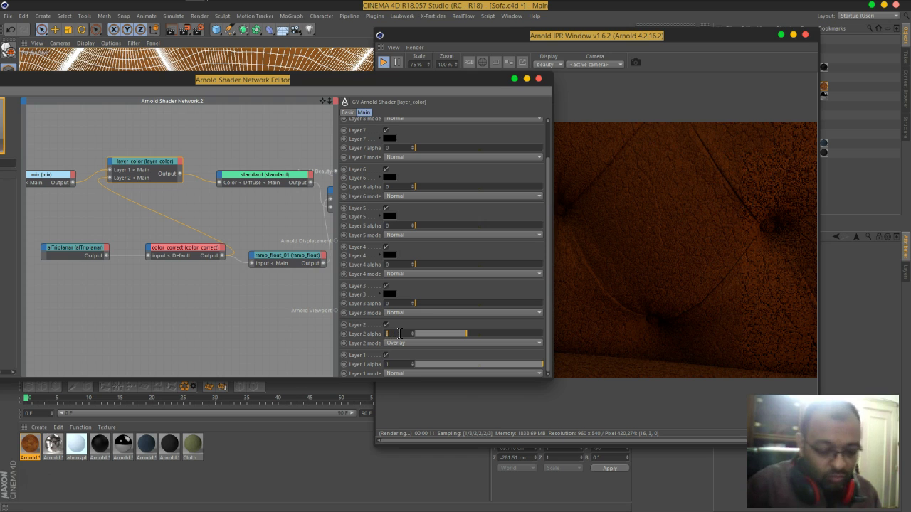
key("Return")
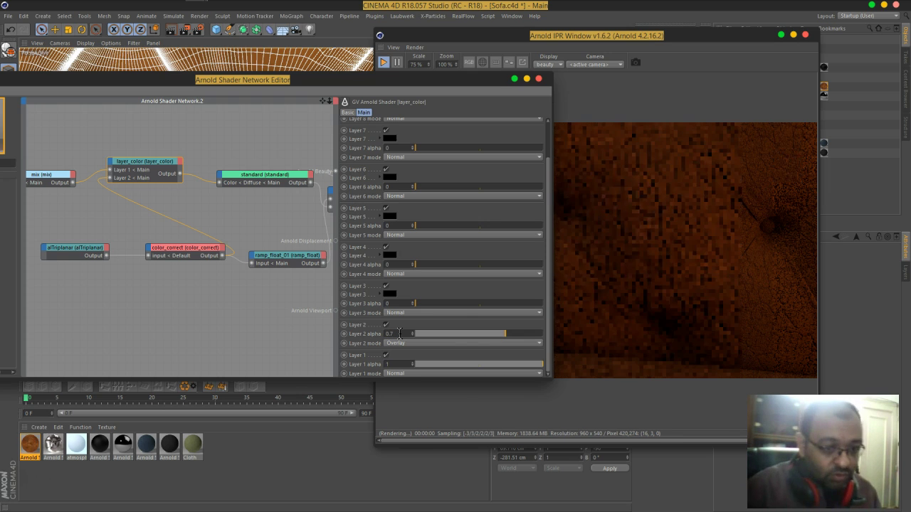
left_click(365, 356)
left_click(43, 293)
Step: Check the mix node's input colors and set the standard shader's specular weight to 1
left_click(46, 175)
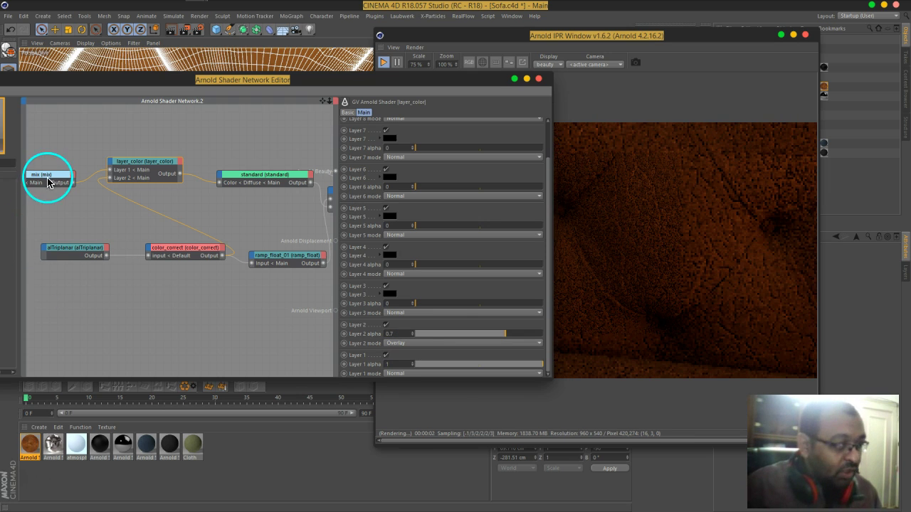
left_click(388, 142)
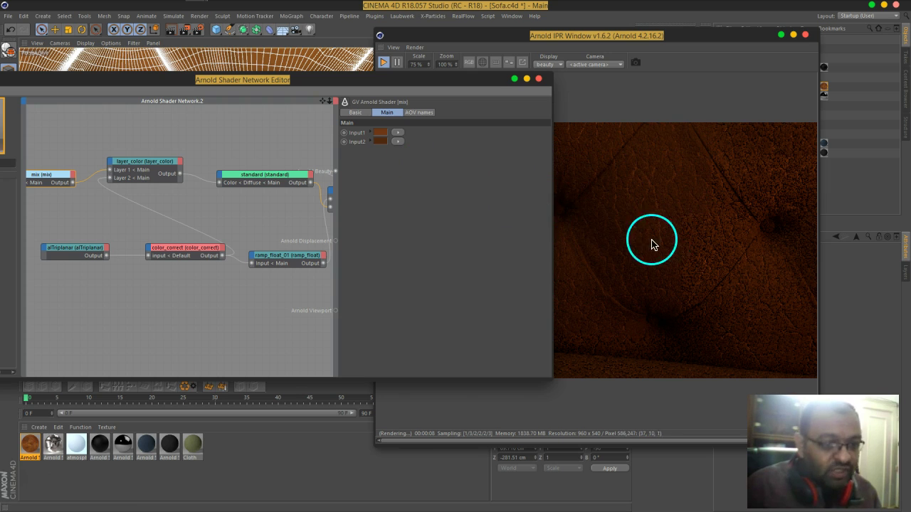
middle_click_drag(365, 243, 202, 231)
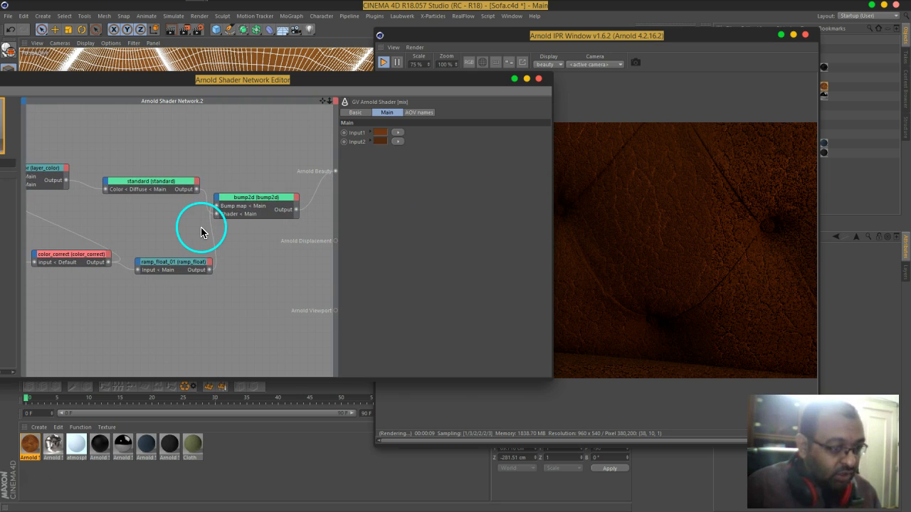
left_click(178, 181)
left_click(429, 221)
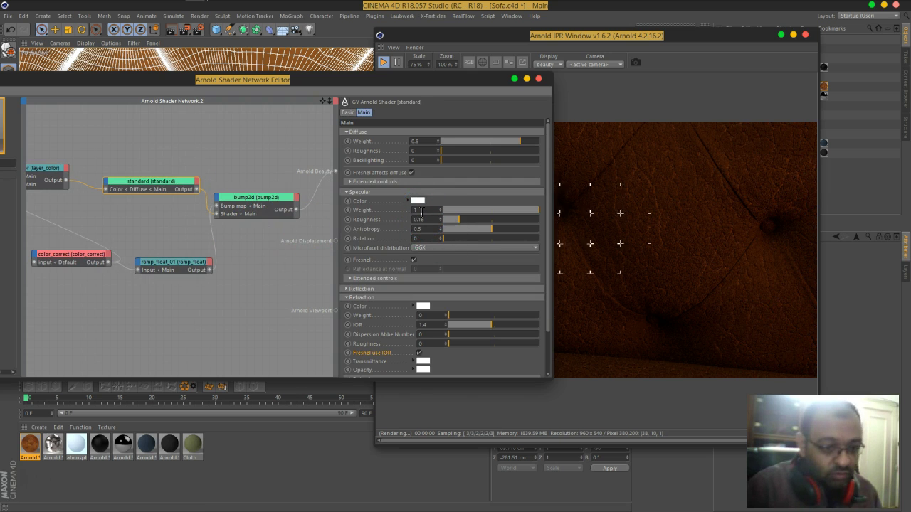
left_click(350, 245)
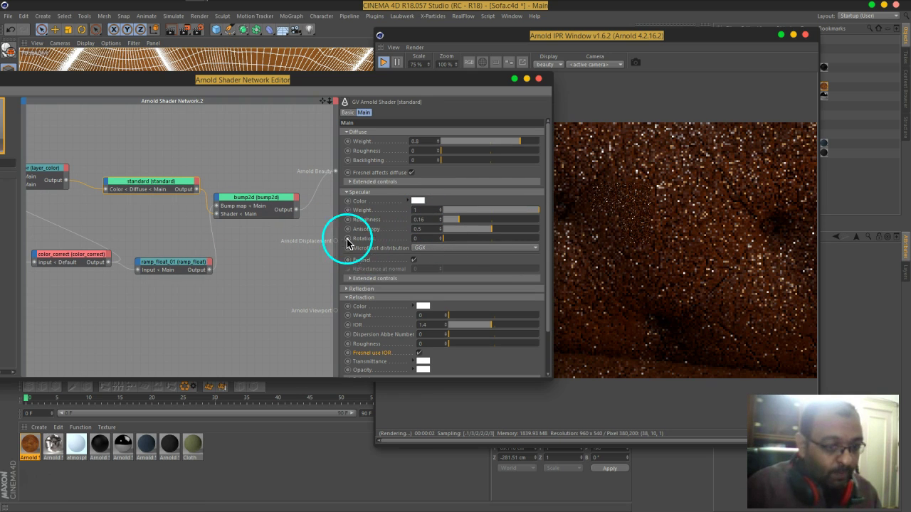
Step: Render only a region around the tufted button in the IPR to inspect the specular highlights, and return to the full frame
left_click(498, 63)
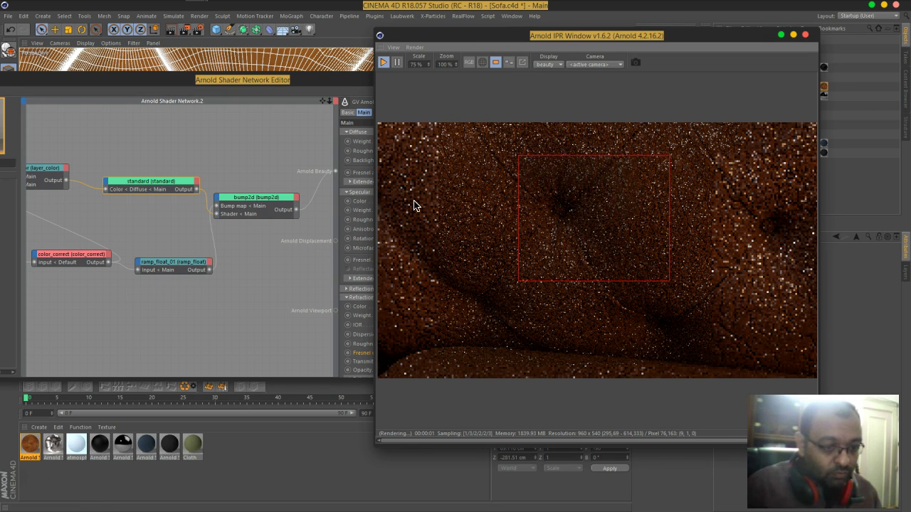
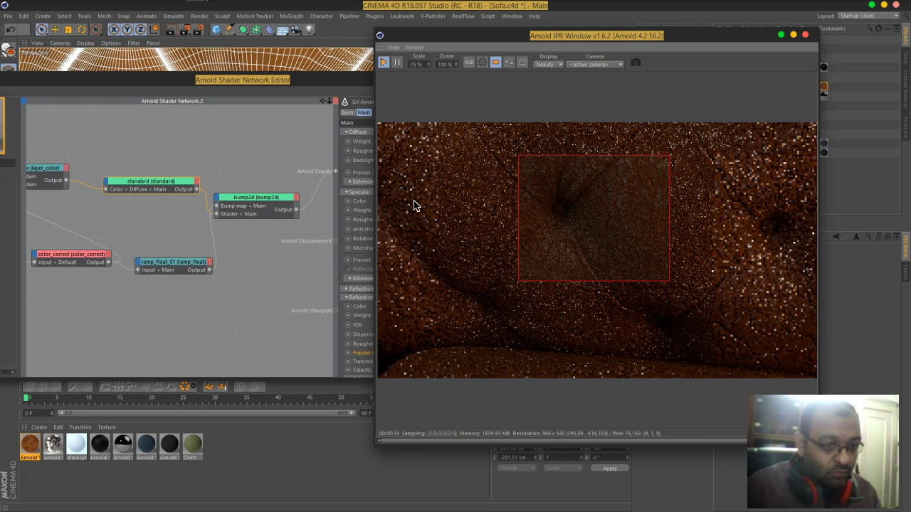
left_click(594, 163)
left_click(496, 62)
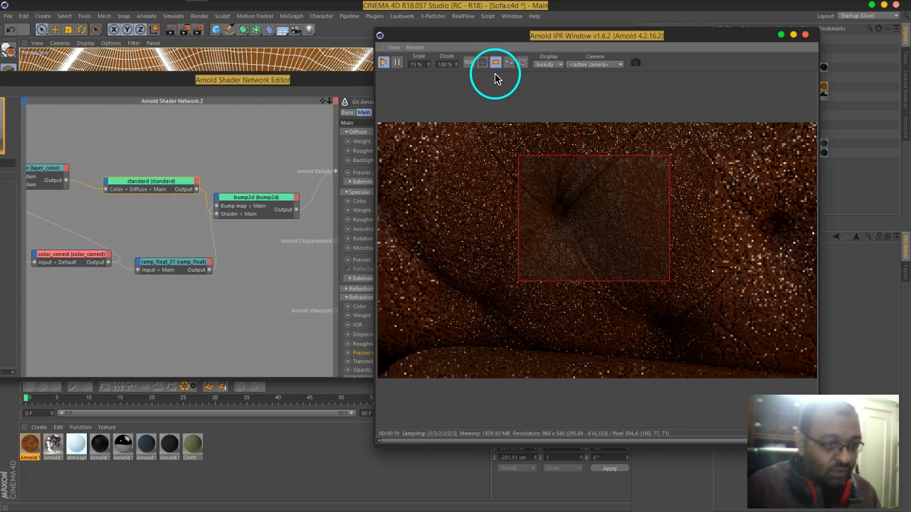
left_click(534, 235)
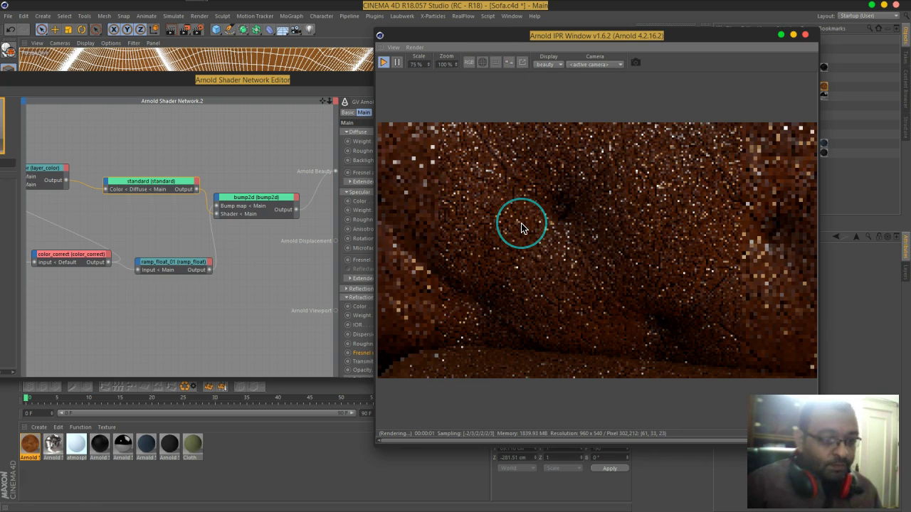
left_click(506, 256)
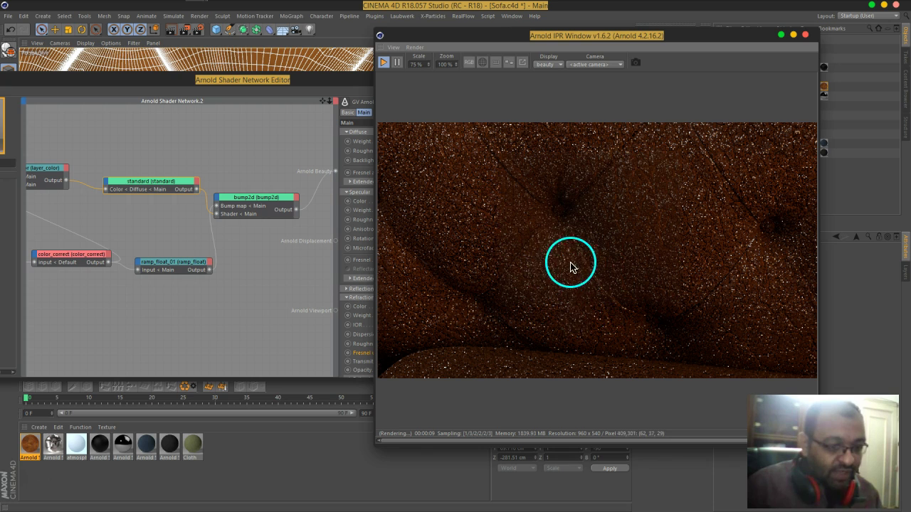
mouse_move(537, 270)
left_mouse_down()
mouse_move(477, 235)
mouse_move(616, 301)
mouse_move(522, 246)
mouse_move(585, 244)
left_mouse_up()
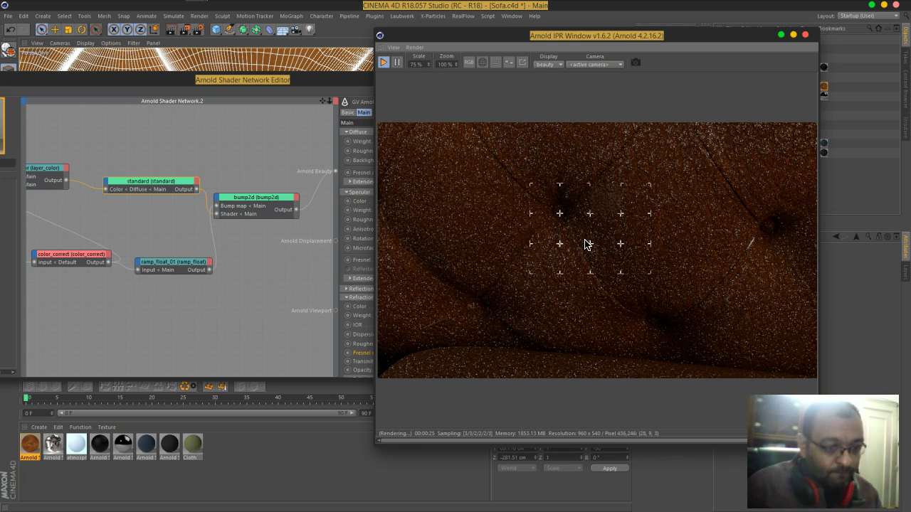
Step: Check the leather in the IPR from the armrest and full-sofa views, and return to the cushion close-up
left_click_drag(654, 34, 441, 39)
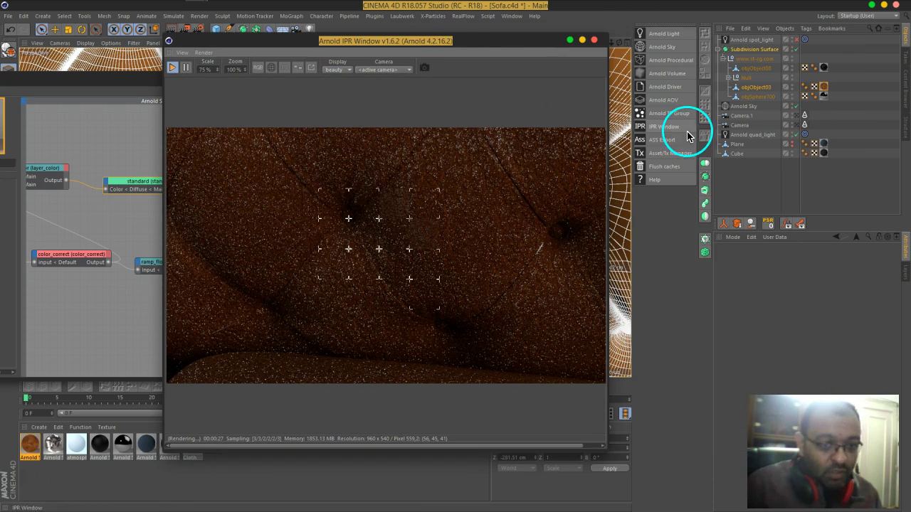
left_click(799, 128)
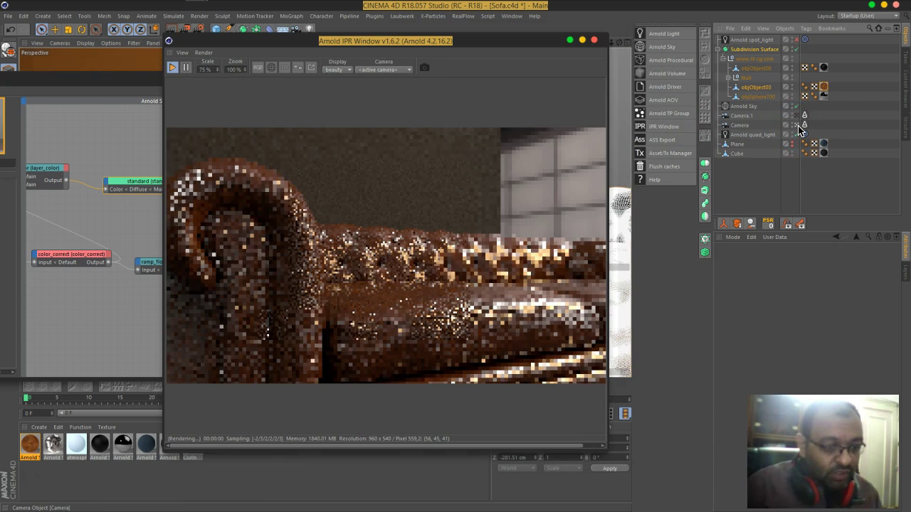
left_click(801, 119)
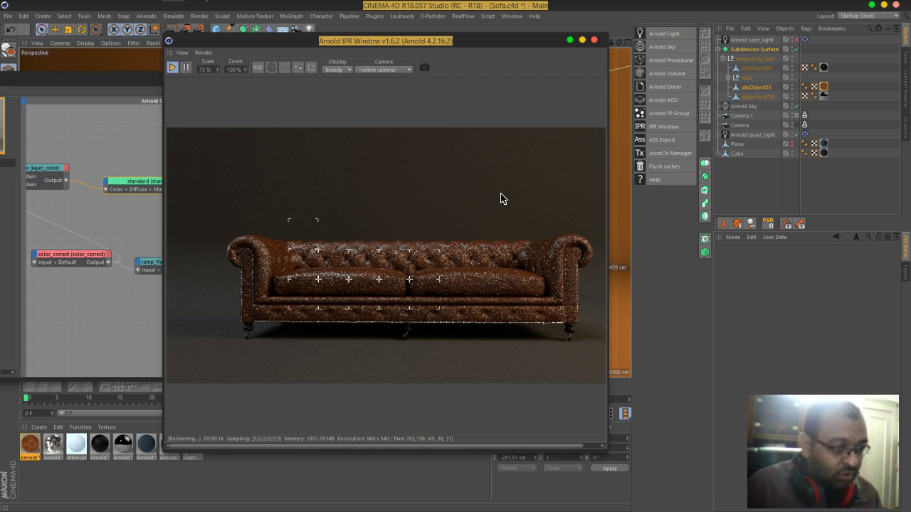
left_click(796, 116)
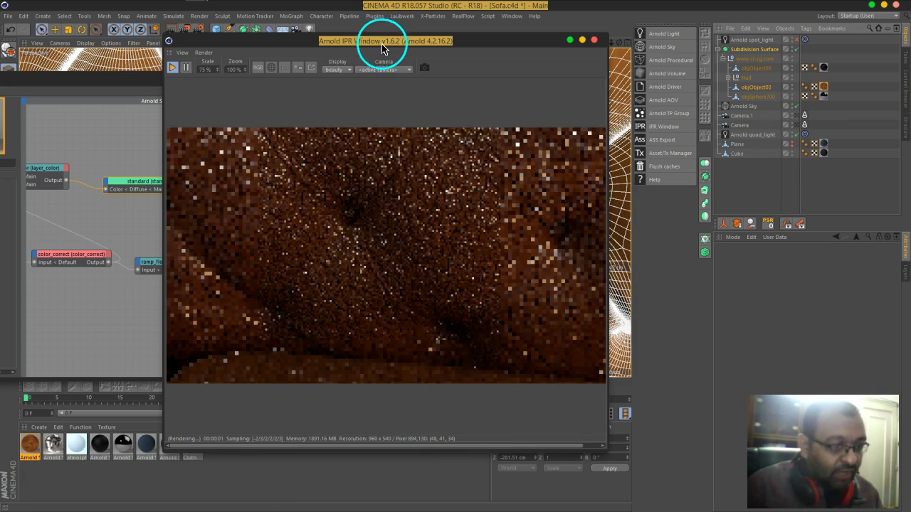
Step: Find the image shader, add it to the leather shader network, and open its texture file selection
left_click_drag(382, 42, 723, 32)
left_click_drag(233, 81, 500, 70)
left_click(252, 152)
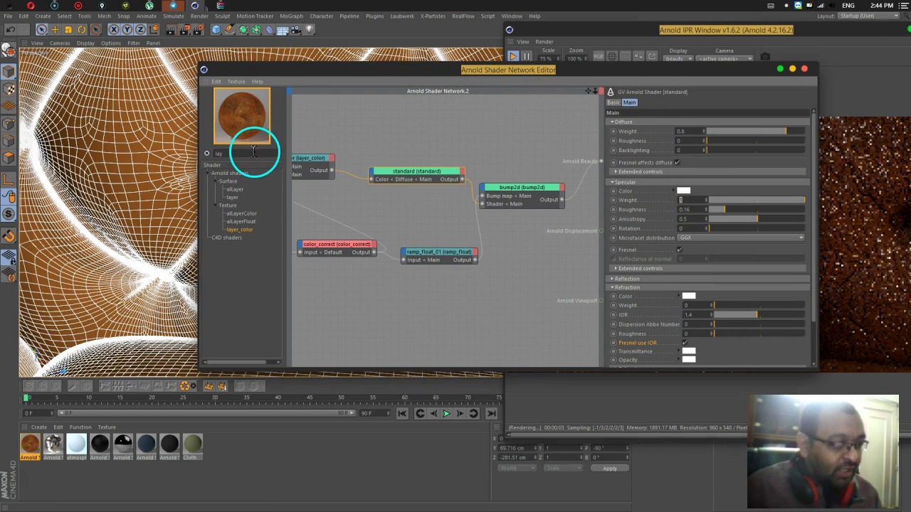
type("ima")
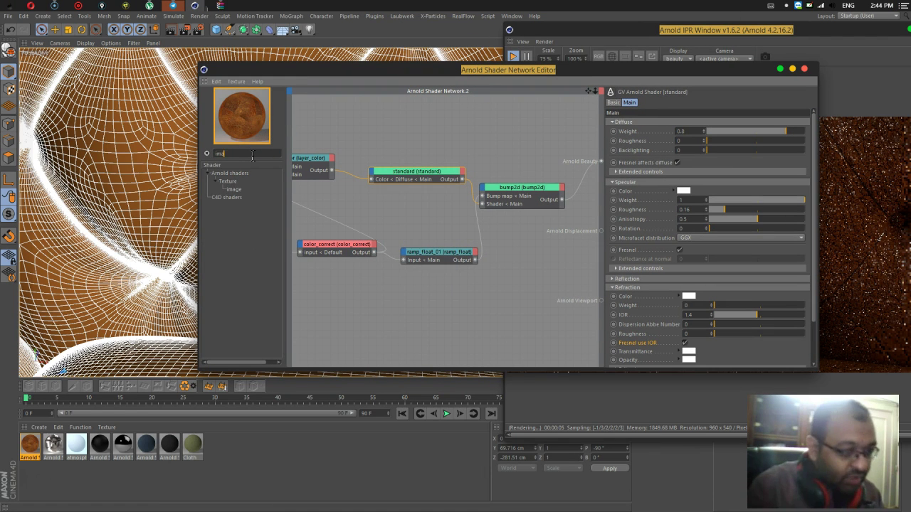
left_click(269, 164)
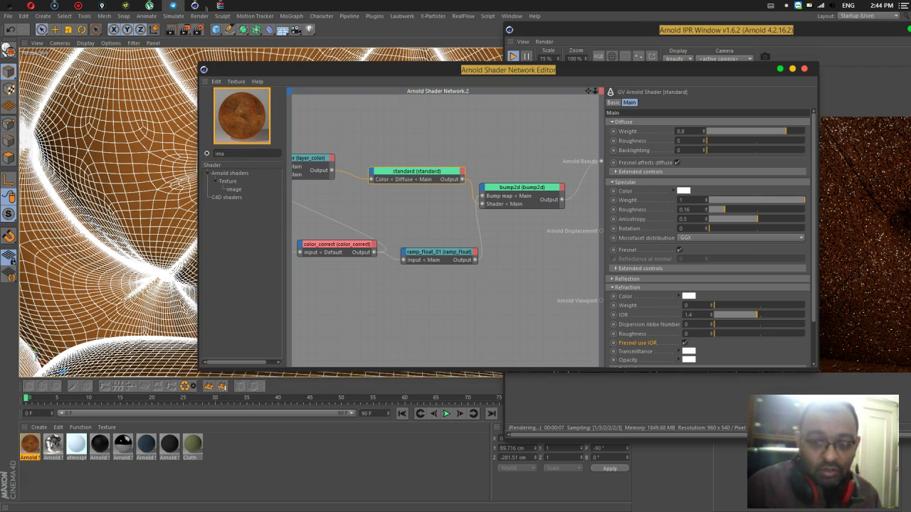
middle_click_drag(406, 204, 474, 228)
left_click(238, 191)
left_click_drag(336, 237, 335, 235)
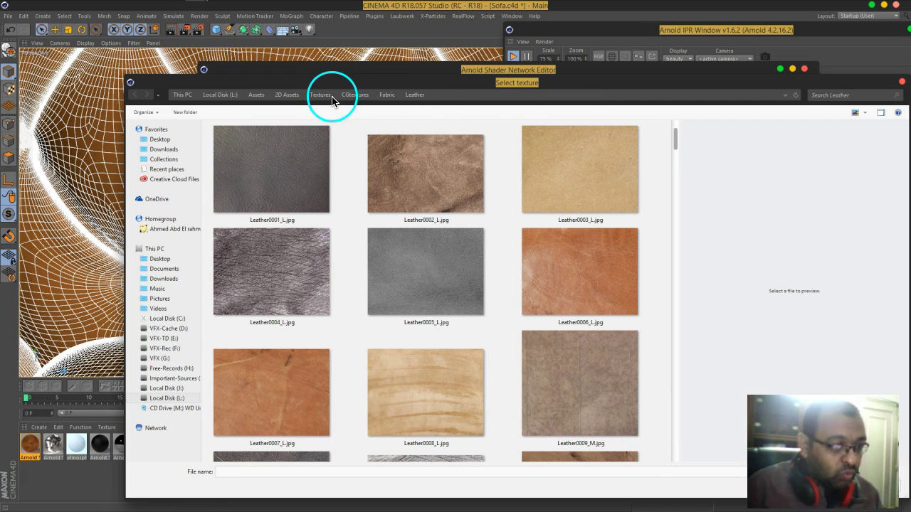
Step: Browse to the Masks folder under Textures and preview the grunge masks BW22.png and BW16.png
left_click(321, 95)
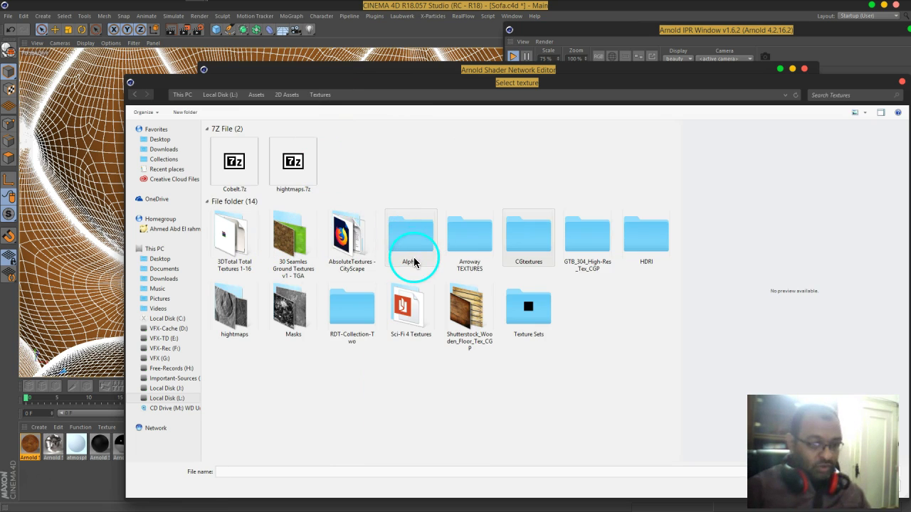
double_click(307, 308)
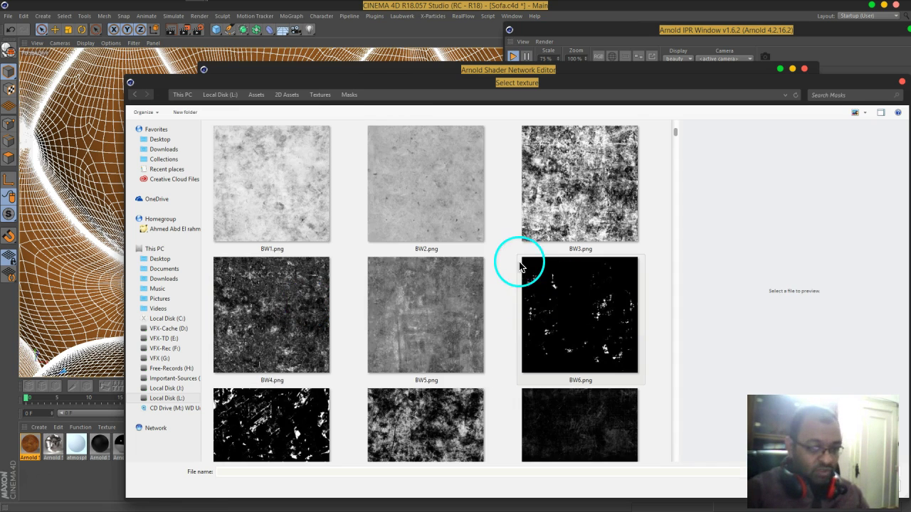
scroll(522, 262, "down", 5)
scroll(519, 266, "down", 6)
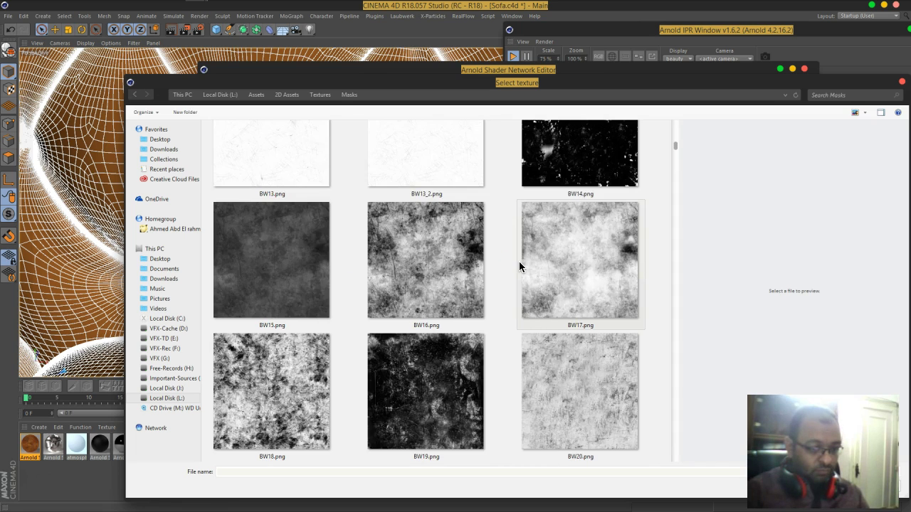
scroll(520, 266, "down", 3)
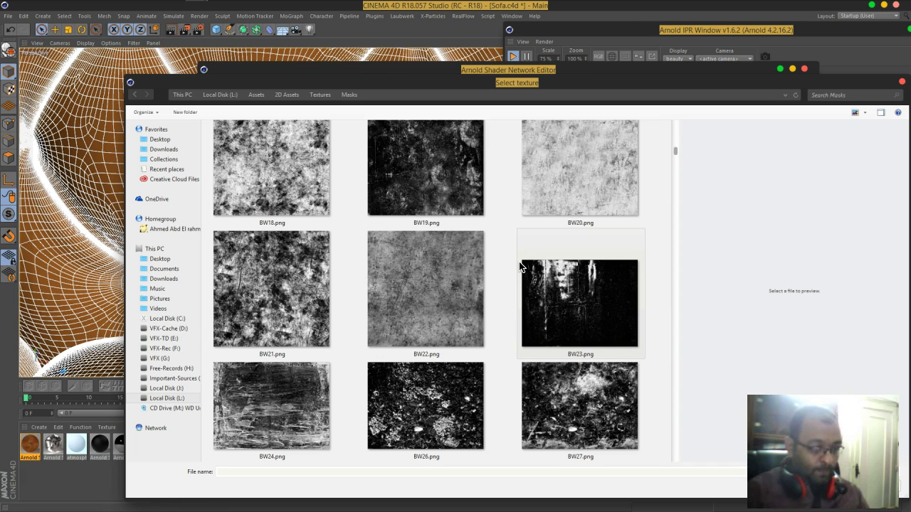
left_click(453, 298)
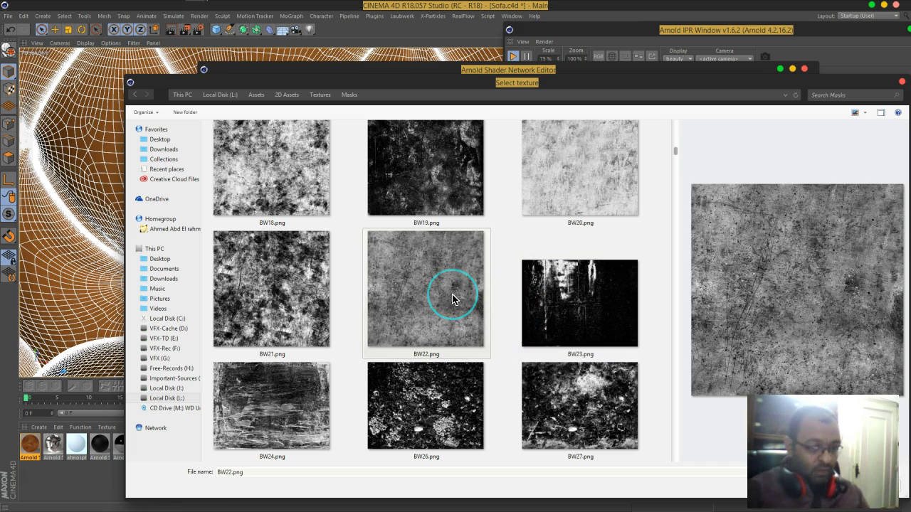
scroll(453, 298, "down", 3)
scroll(453, 299, "up", 8)
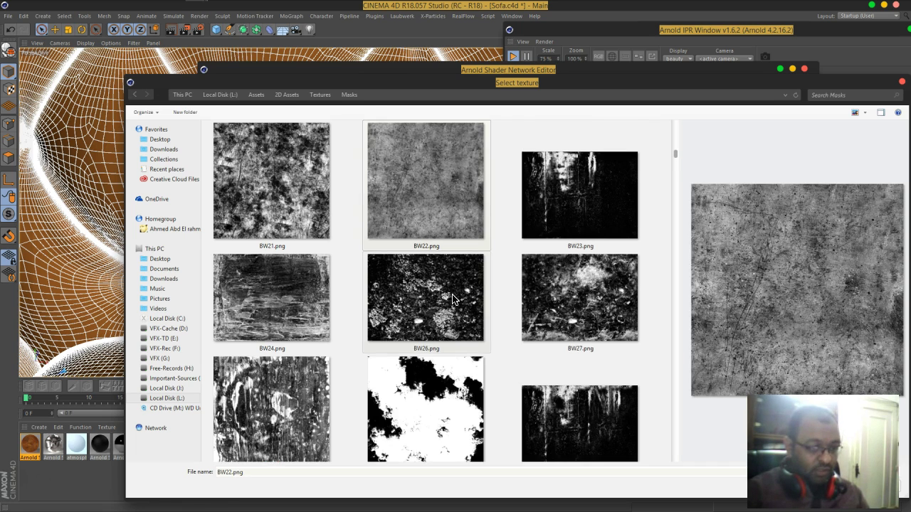
left_click(425, 302)
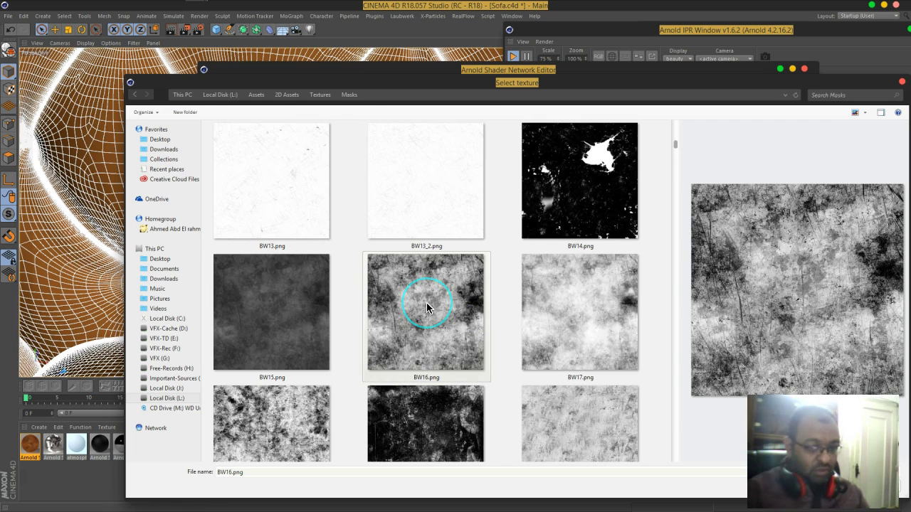
Step: Load the grunge mask BW33.png into the image shader and create a copy of it at the project location
scroll(555, 303, "down", 3)
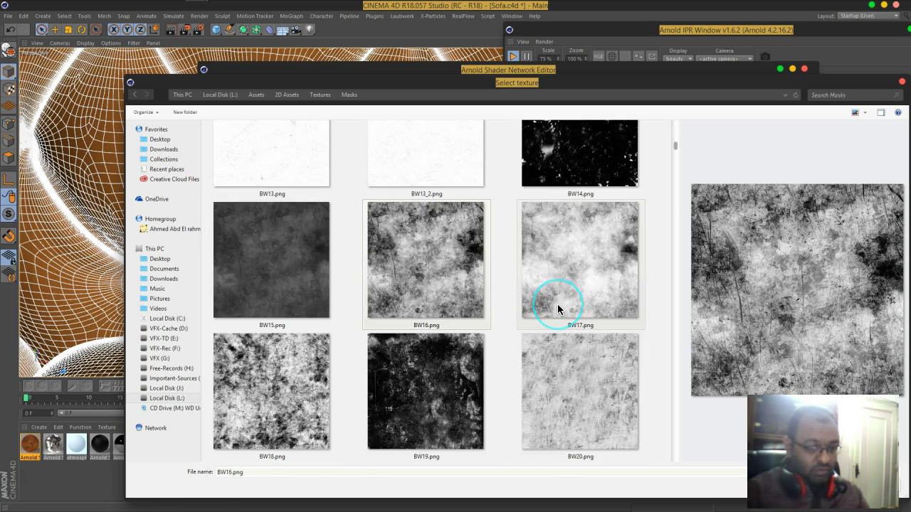
scroll(557, 304, "down", 10)
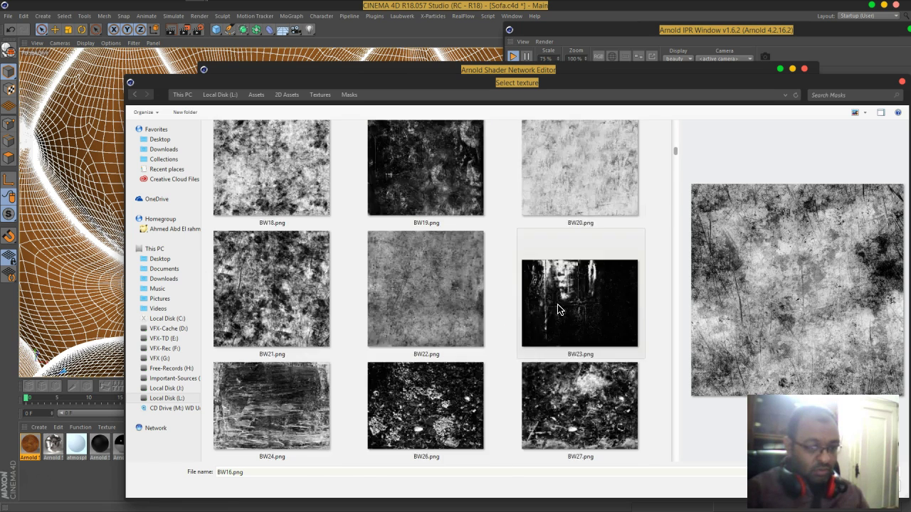
double_click(557, 304)
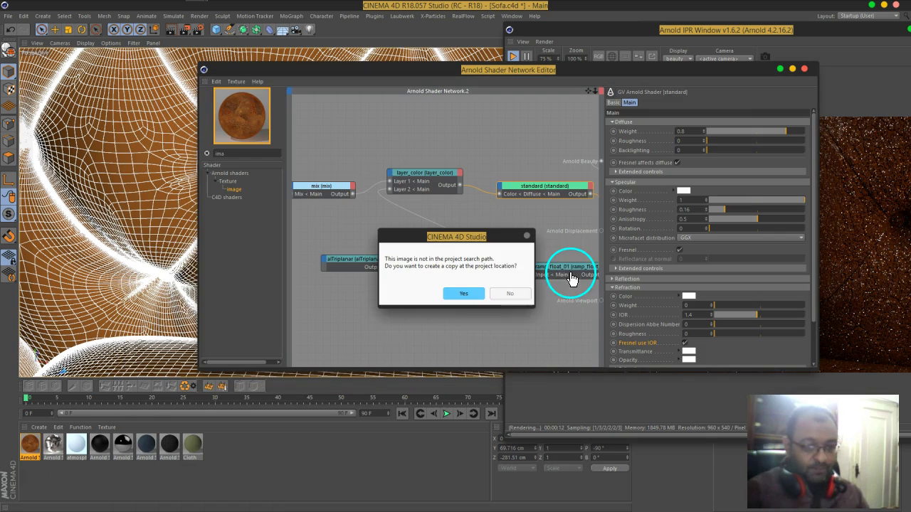
left_click(463, 294)
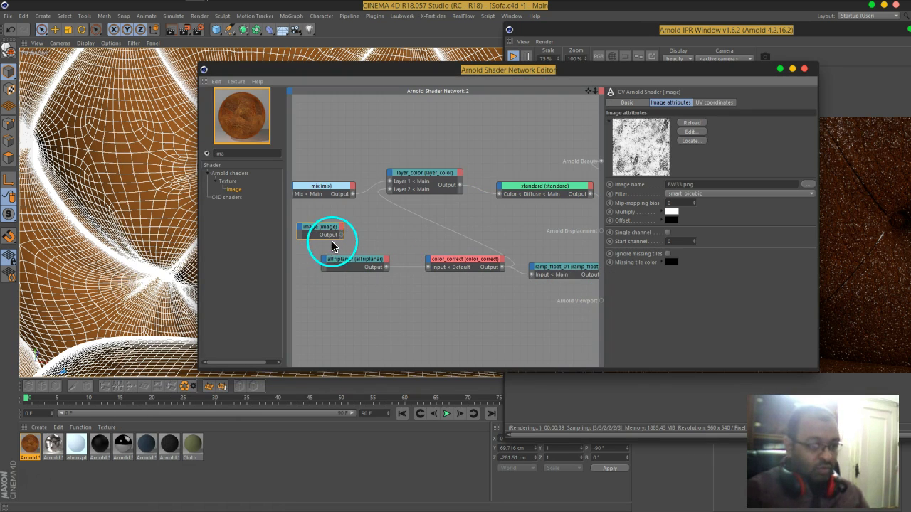
Step: Connect the image shader to Layer 3 of the layer_color node and set the Layer 3 alpha to 1
left_click_drag(391, 182, 444, 274)
left_click(436, 179)
left_click_drag(560, 67, 309, 36)
scroll(440, 276, "down", 1)
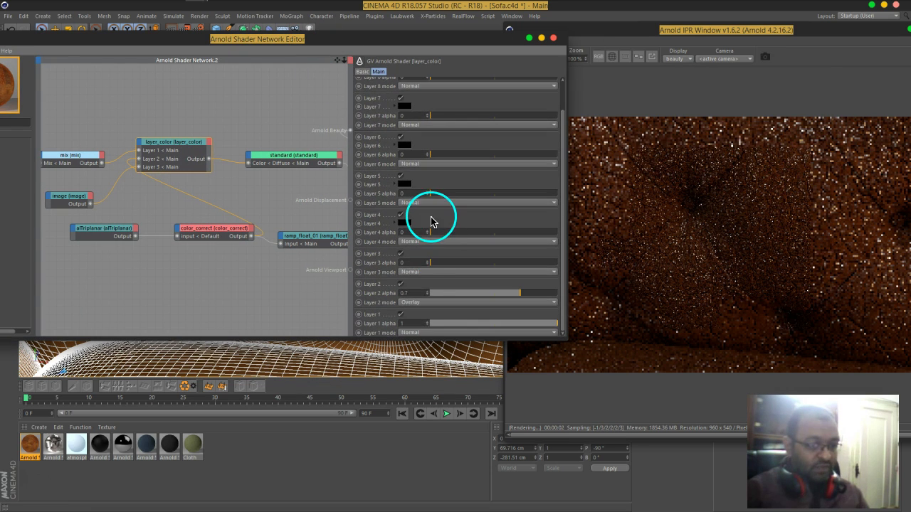
left_click(413, 262)
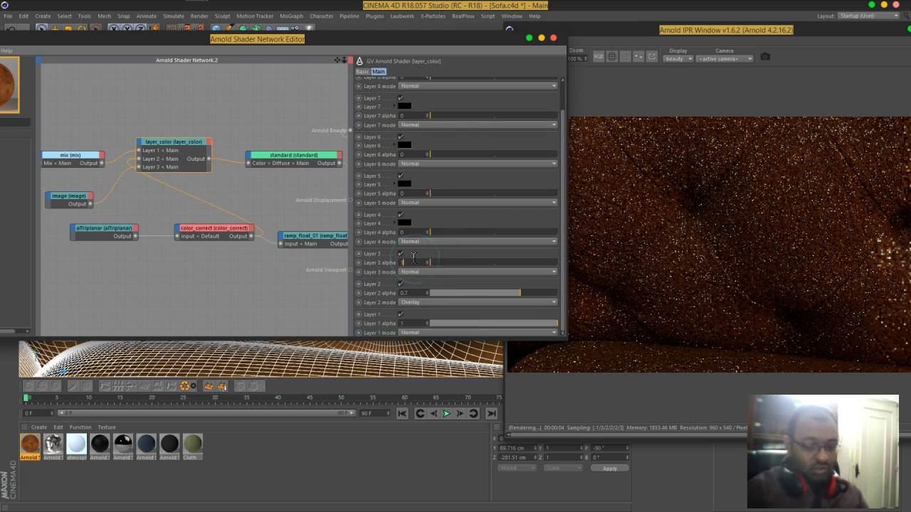
type("1")
key("Return")
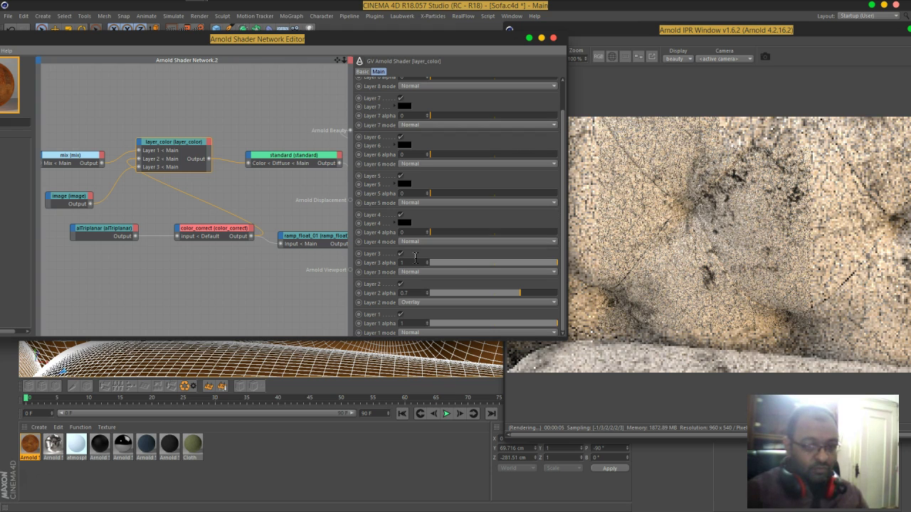
Step: Frame the full sofa in the IPR and set the layer_color node's Layer 3 mode to Multiply
left_click(421, 259)
left_click(349, 346)
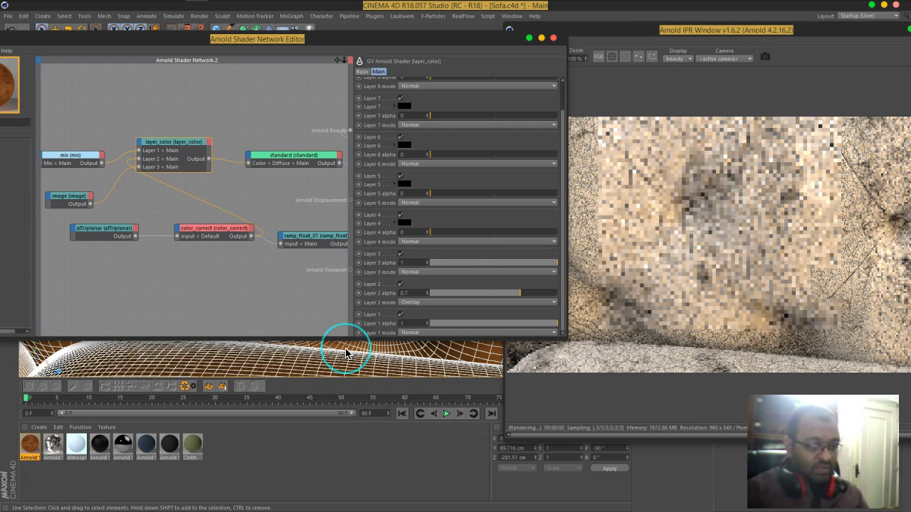
scroll(346, 353, "down", 5)
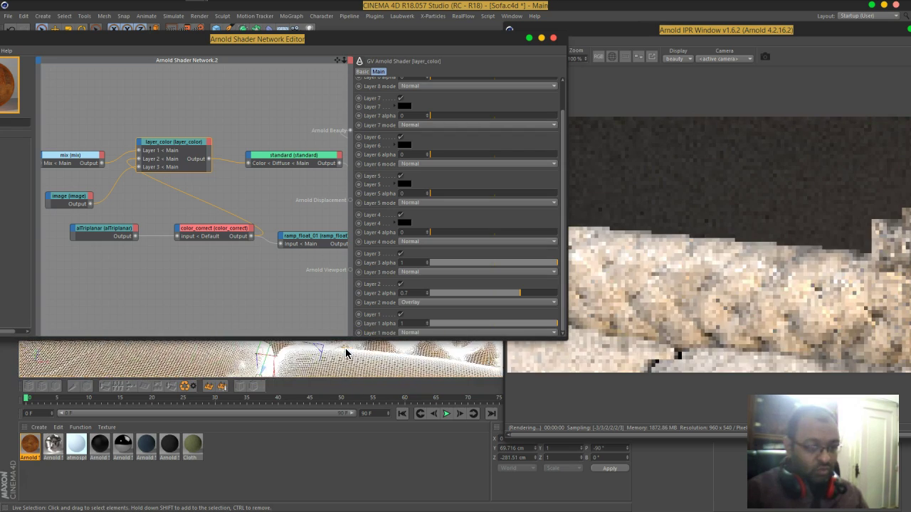
scroll(346, 353, "down", 4)
middle_click_drag(417, 376, 435, 304, "alt")
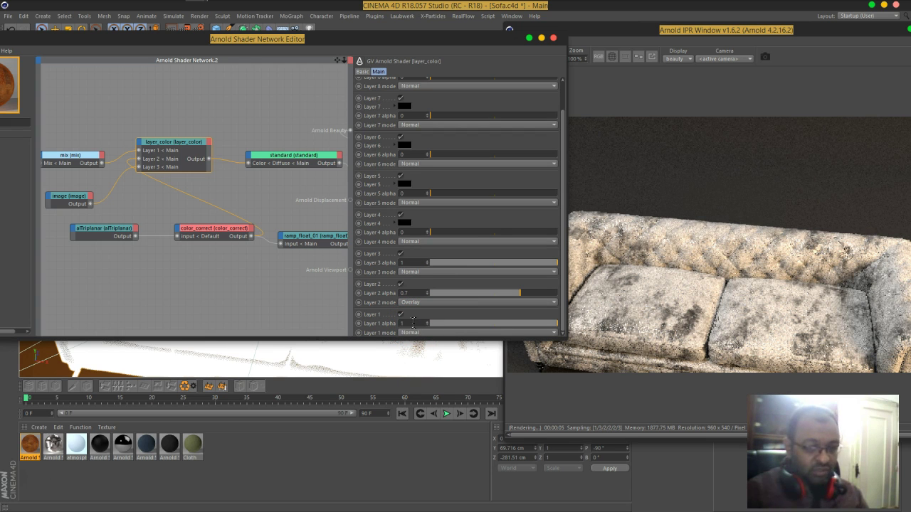
left_click(417, 273)
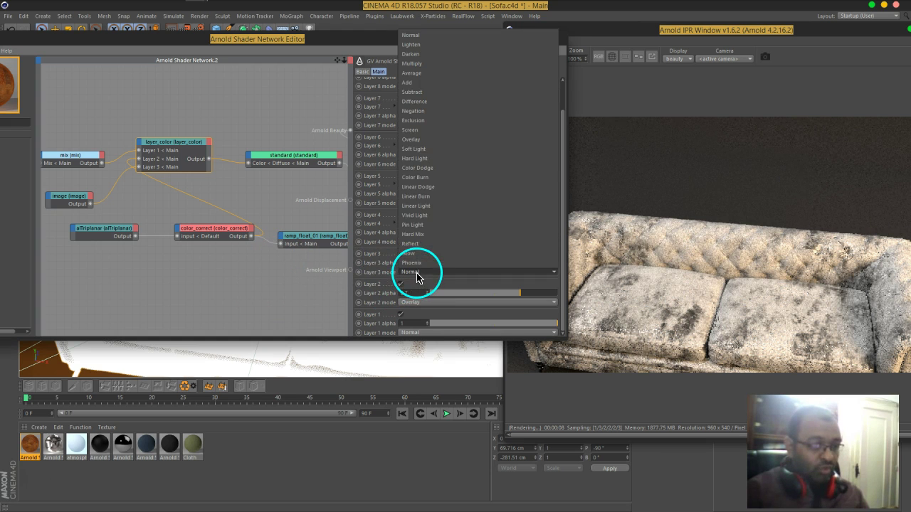
left_click(416, 64)
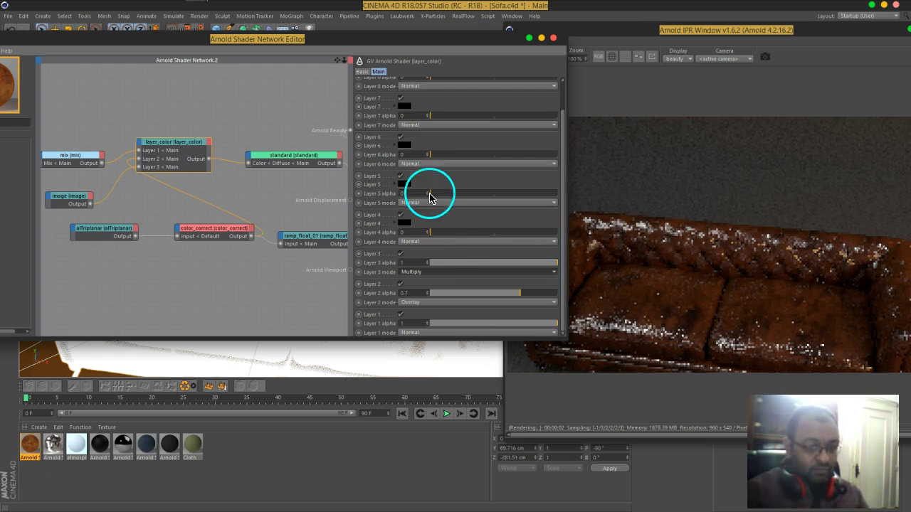
double_click(418, 263)
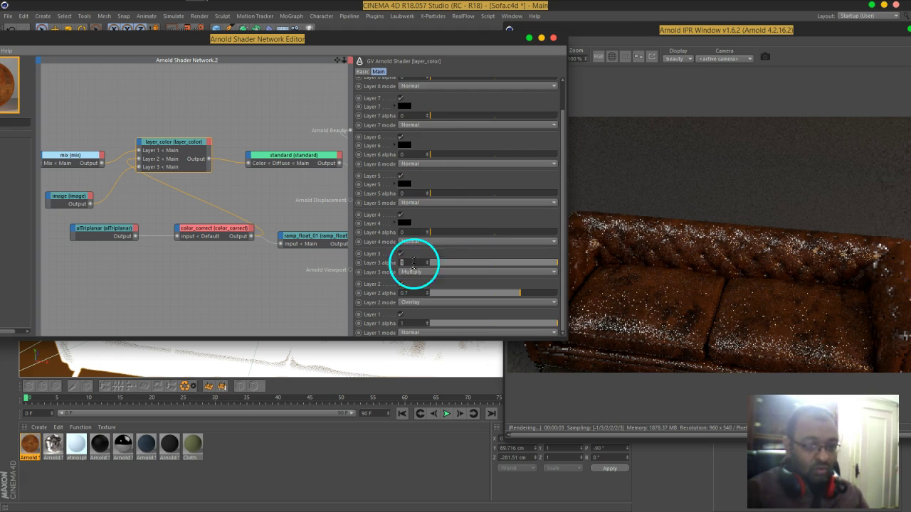
Step: Add a ramp_float shader and insert it between the image shader and the layer_color node, using its Input port
middle_click_drag(106, 121, 207, 135)
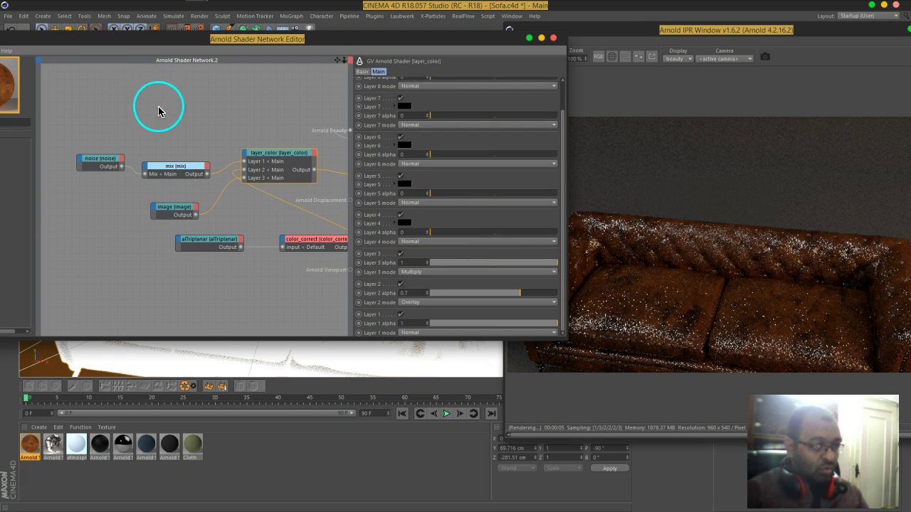
left_click_drag(163, 36, 241, 42)
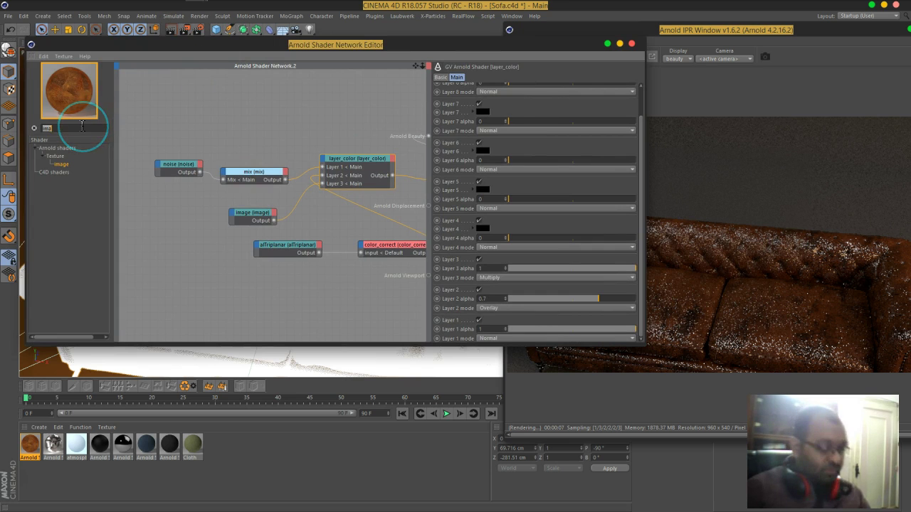
type("ramp")
left_click(69, 153)
left_click(68, 164)
left_click(257, 221)
left_click_drag(261, 212, 259, 213)
left_click(272, 230)
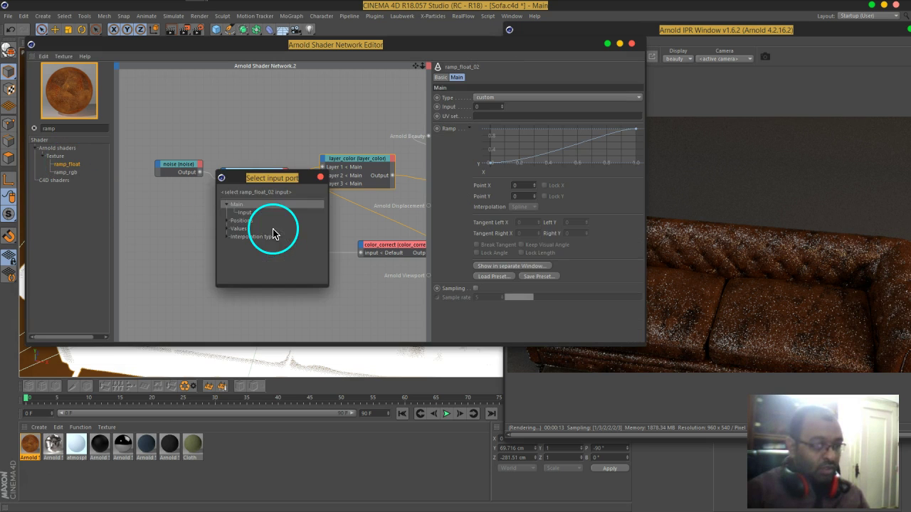
double_click(243, 213)
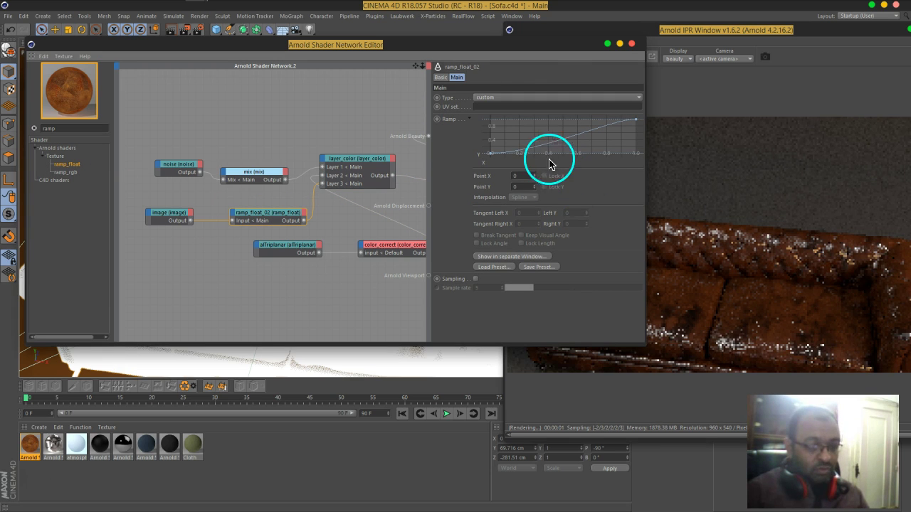
Step: Reset the mask ramp's curve to linear and raise its start point to a Y value of about 0.306
left_click_drag(516, 50, 357, 63)
right_click(385, 140)
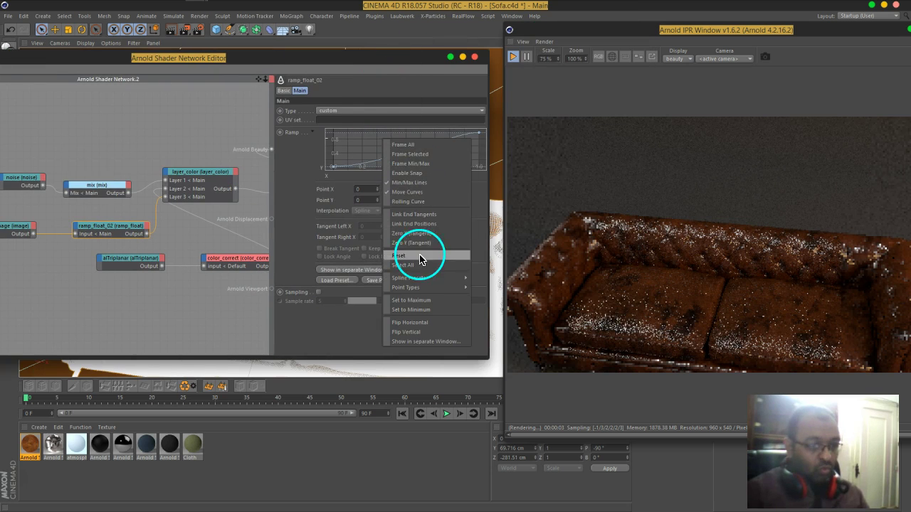
left_click(417, 256)
left_click_drag(332, 168, 325, 156)
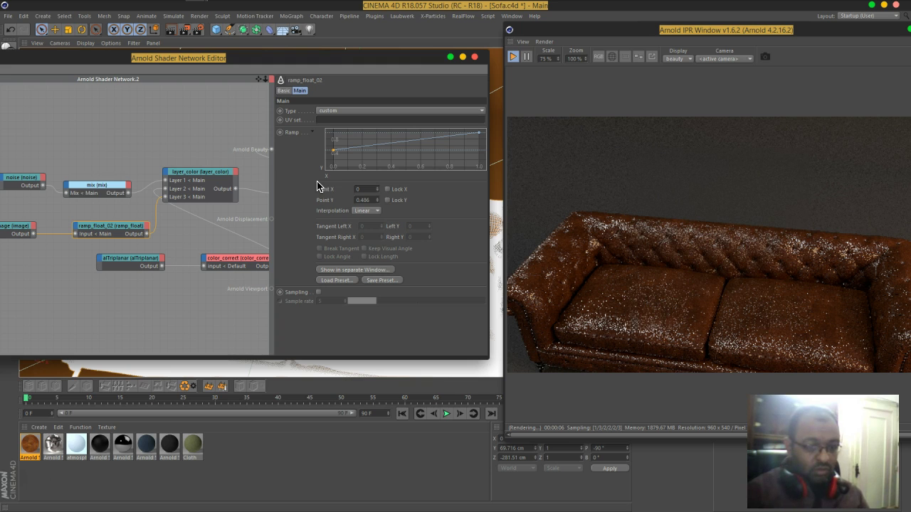
left_click(320, 187)
left_click(334, 150)
left_click_drag(333, 151, 333, 156)
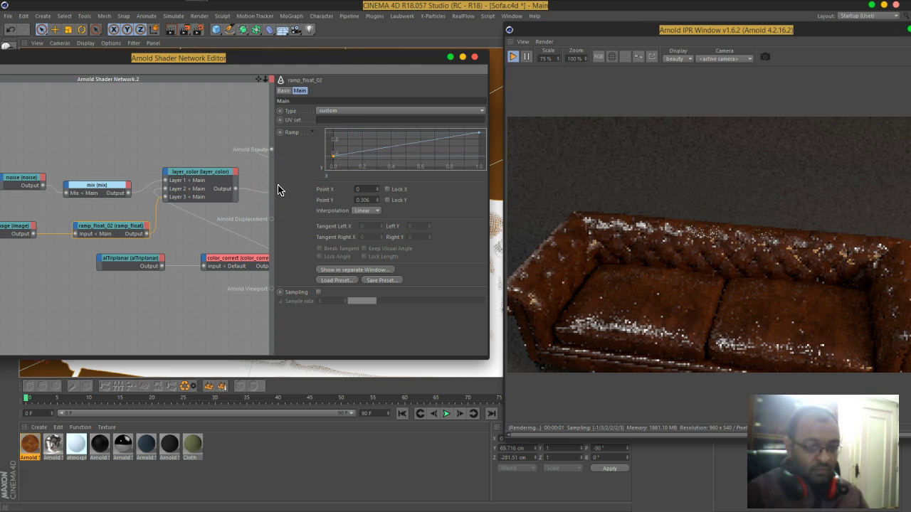
Step: Check the masked leather in the IPR from the sofa's side and front, and close in on the tufted backrest
left_click_drag(378, 60, 557, 372)
left_click(273, 276)
left_click_drag(273, 276, 340, 209, "alt")
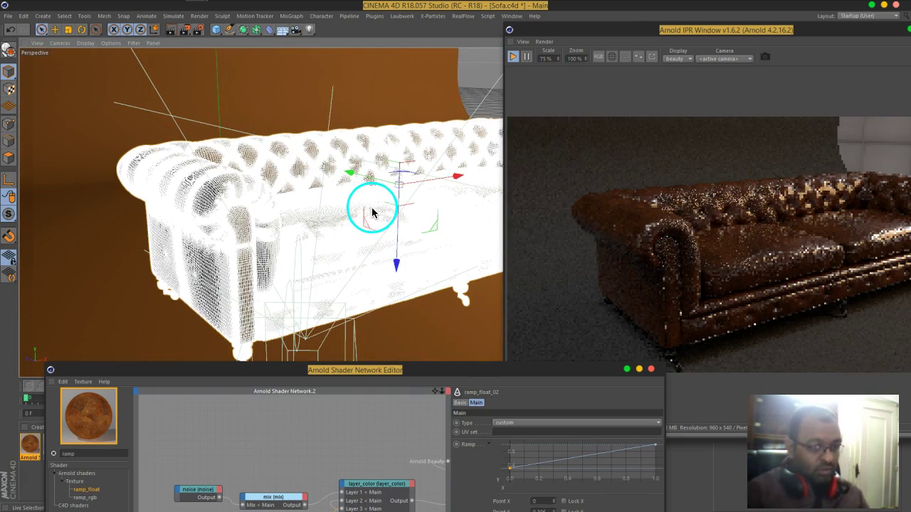
left_click_drag(454, 181, 300, 202, "alt")
scroll(166, 173, "up", 6)
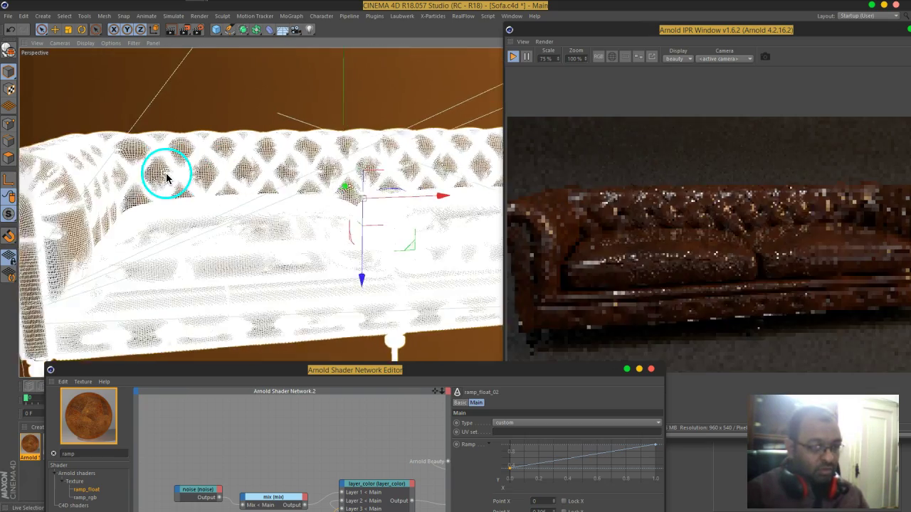
scroll(122, 175, "up", 2)
middle_click_drag(241, 229, 254, 196, "alt")
left_click_drag(254, 198, 263, 210, "alt")
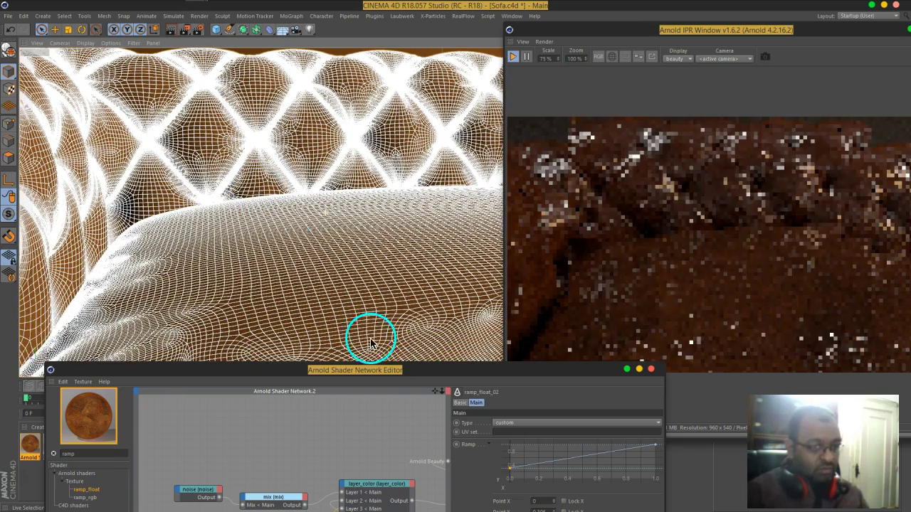
Step: Set the layer_color node's Layer 2 alpha to 0.4
left_click_drag(462, 377, 299, 62)
left_click(437, 187)
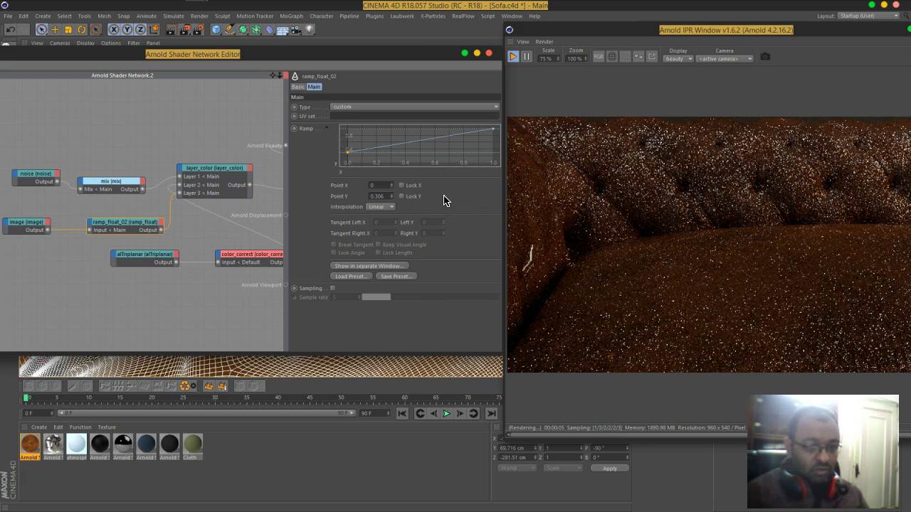
left_click(136, 213)
left_click(214, 175)
double_click(353, 338)
type(".")
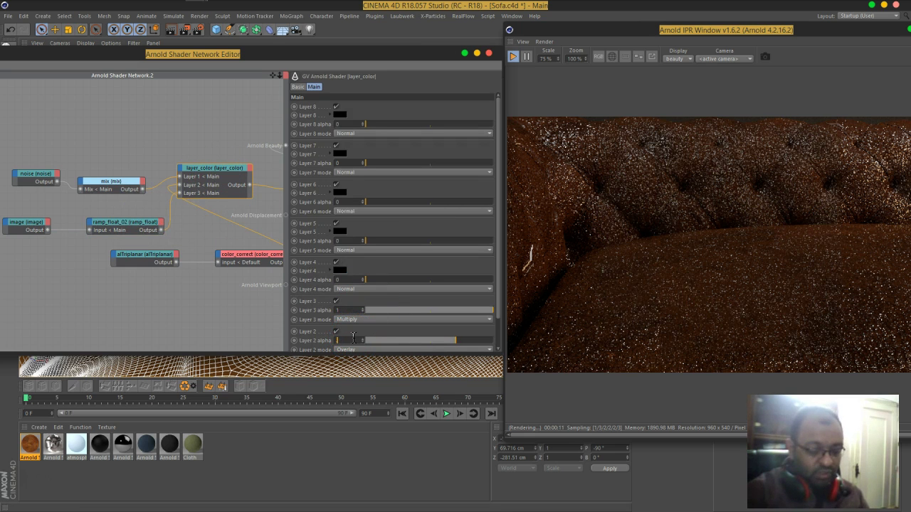
type("0.4")
key("Return")
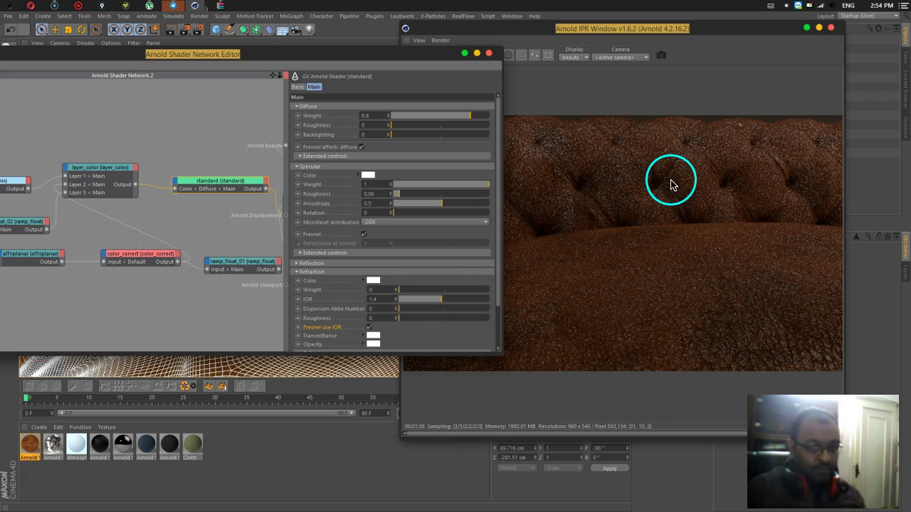
Step: Bring the bump2d node and its shader and ramp connections into view in the network
left_click_drag(332, 69, 464, 67)
middle_click_drag(332, 238, 226, 228)
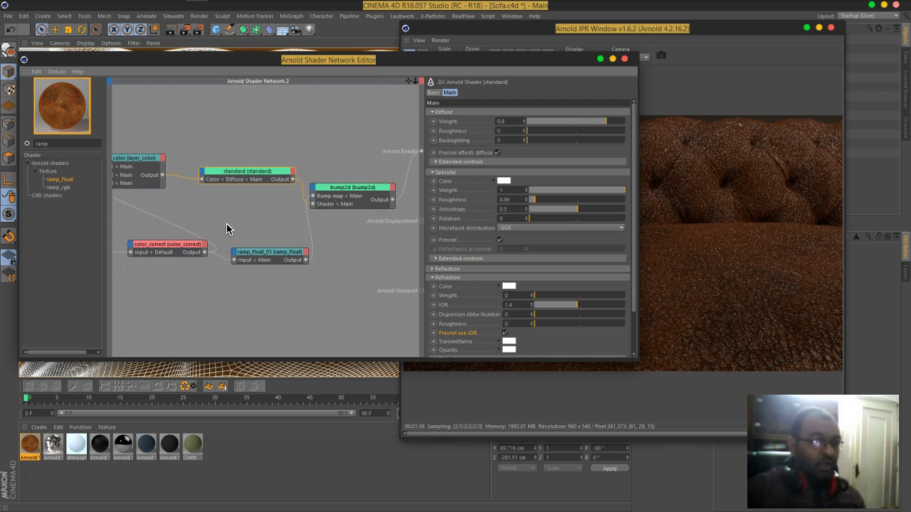